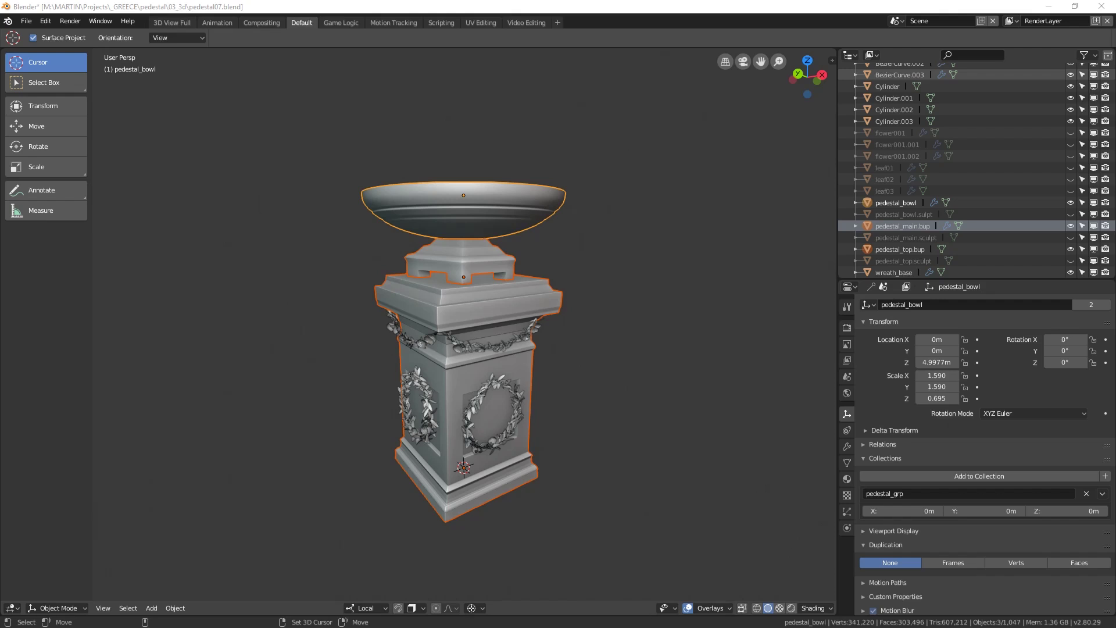
# - Split the 3D viewport vertically and turn the new area into a UV/Image Editor in UV Edit mode
pyautogui.moveTo(834, 52); pyautogui.dragTo(507, 51)
pyautogui.click(519, 608)
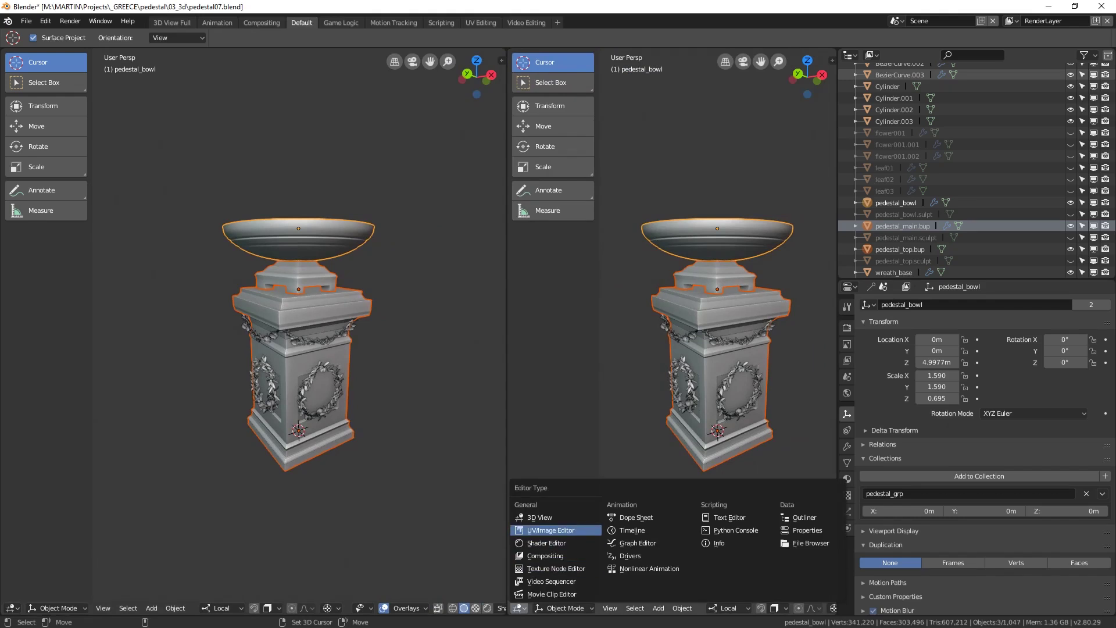
pyautogui.click(550, 530)
pyautogui.click(552, 56)
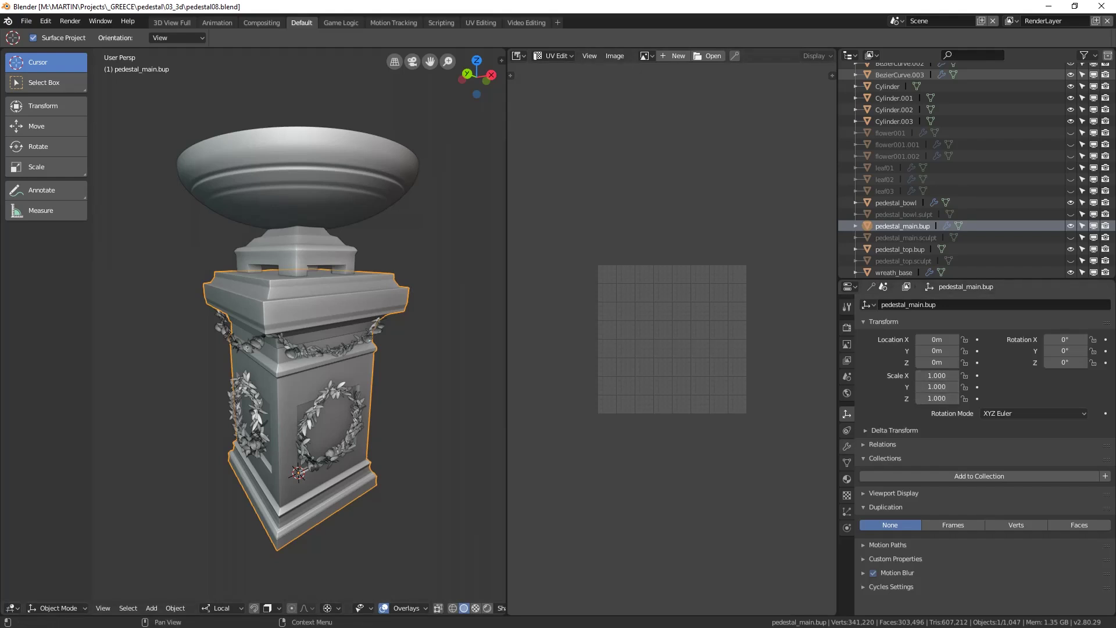
# - Apply the Mirror modifier on pedestal_main.bup
pyautogui.click(847, 447)
pyautogui.click(921, 340)
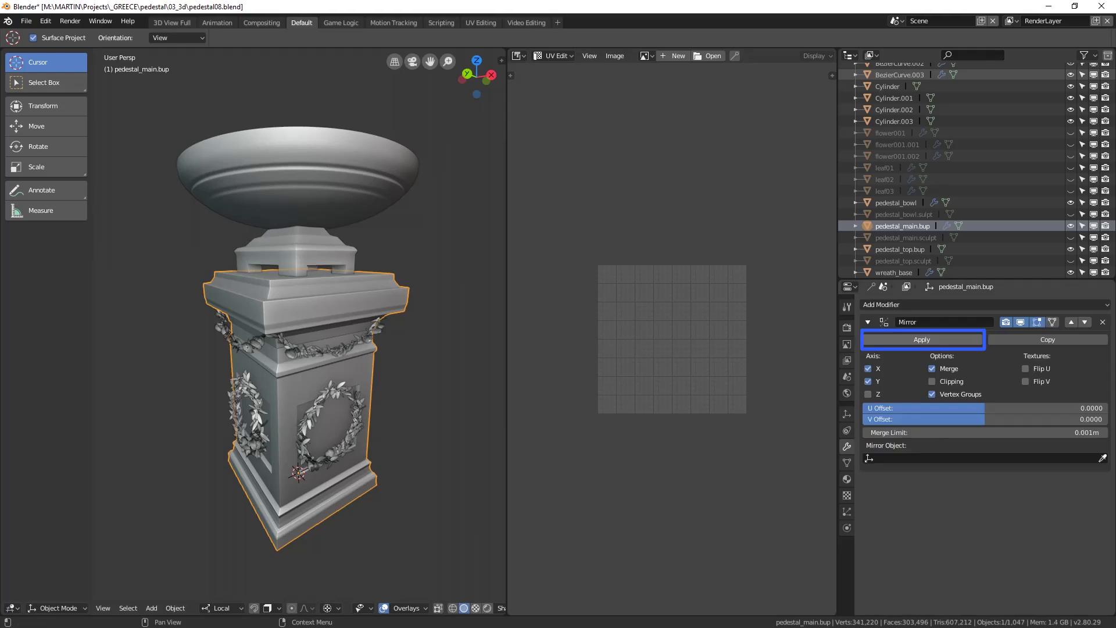
pyautogui.click(922, 340)
# - Select the pedestal bowl and apply its Subsurf and Solidify modifiers
pyautogui.rightClick(298, 179)
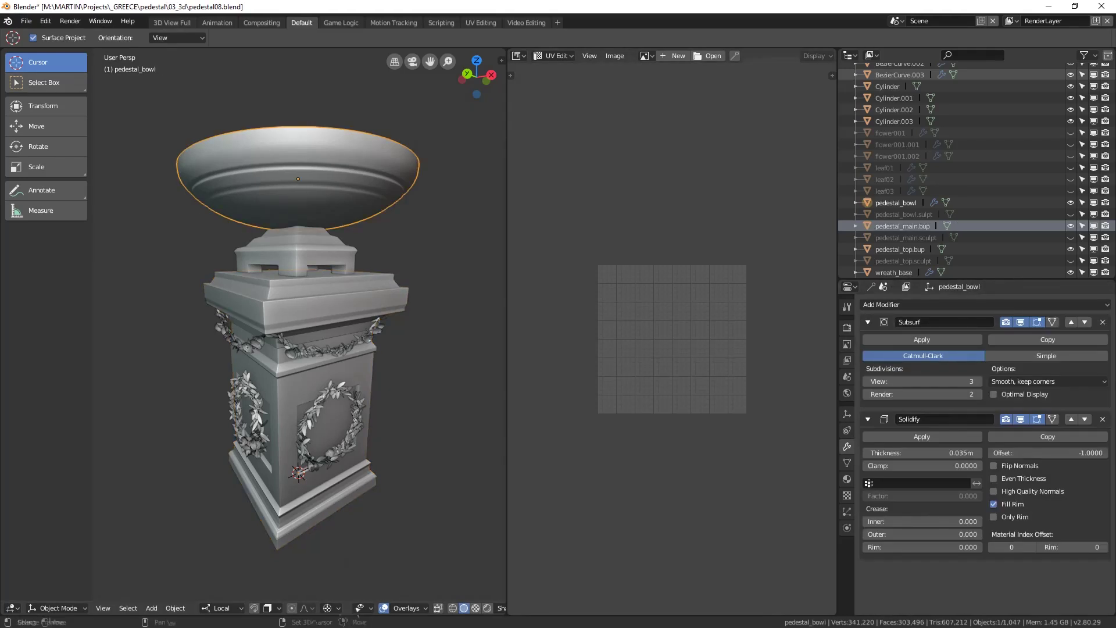
pyautogui.hotkey('ctrl', 'a')
pyautogui.hotkey('ctrl', 'a')
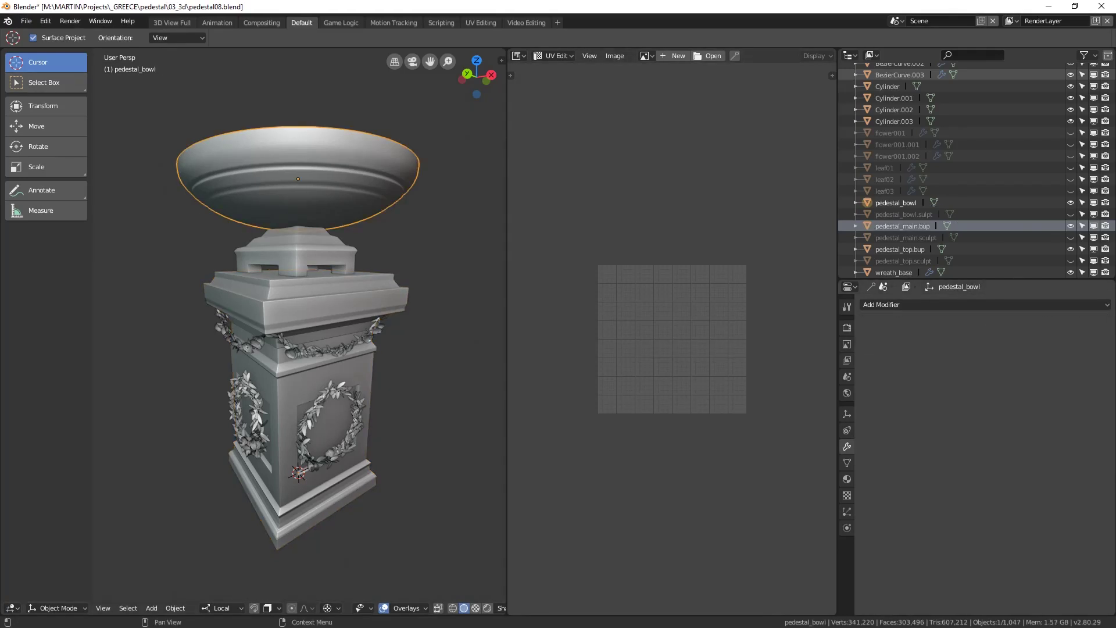
# - Unwrap all geometry of pedestal_main.bup with Smart UV Project, keeping a 66 angle limit and 0 m island margin
pyautogui.click(307, 303)
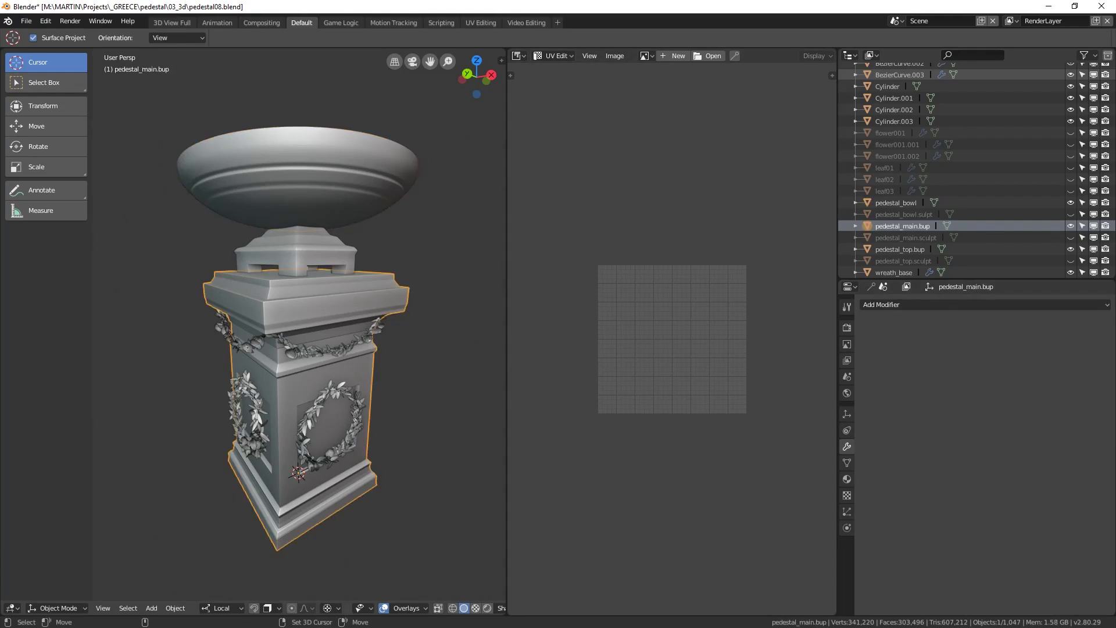
pyautogui.click(298, 250)
pyautogui.click(273, 407)
pyautogui.keyDown('shift'); pyautogui.click(298, 174); pyautogui.keyUp('shift')
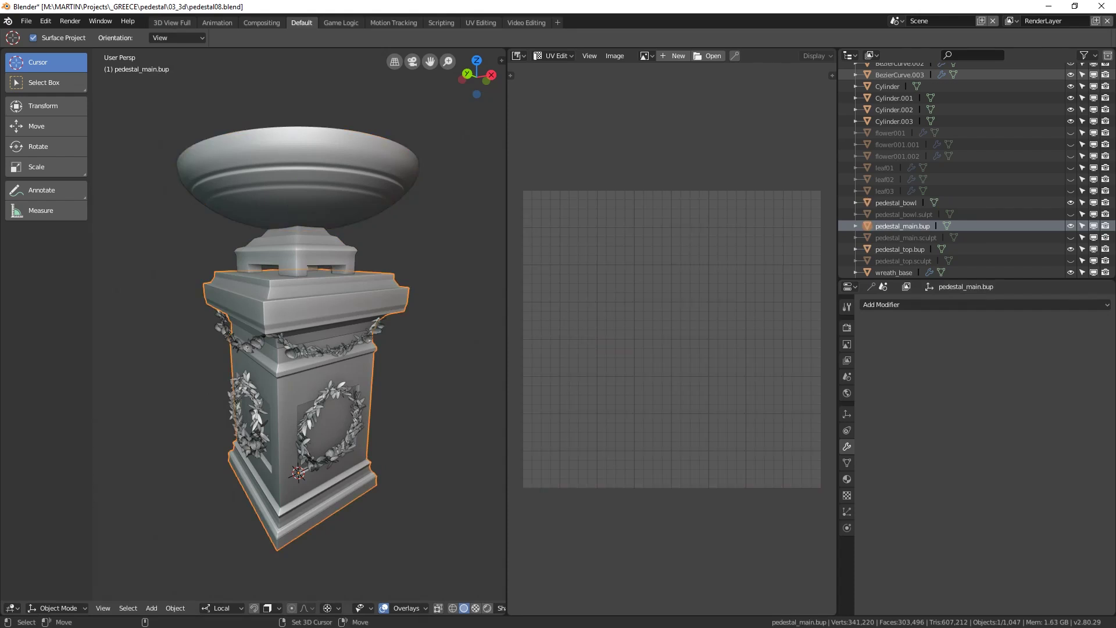
pyautogui.press('Tab')
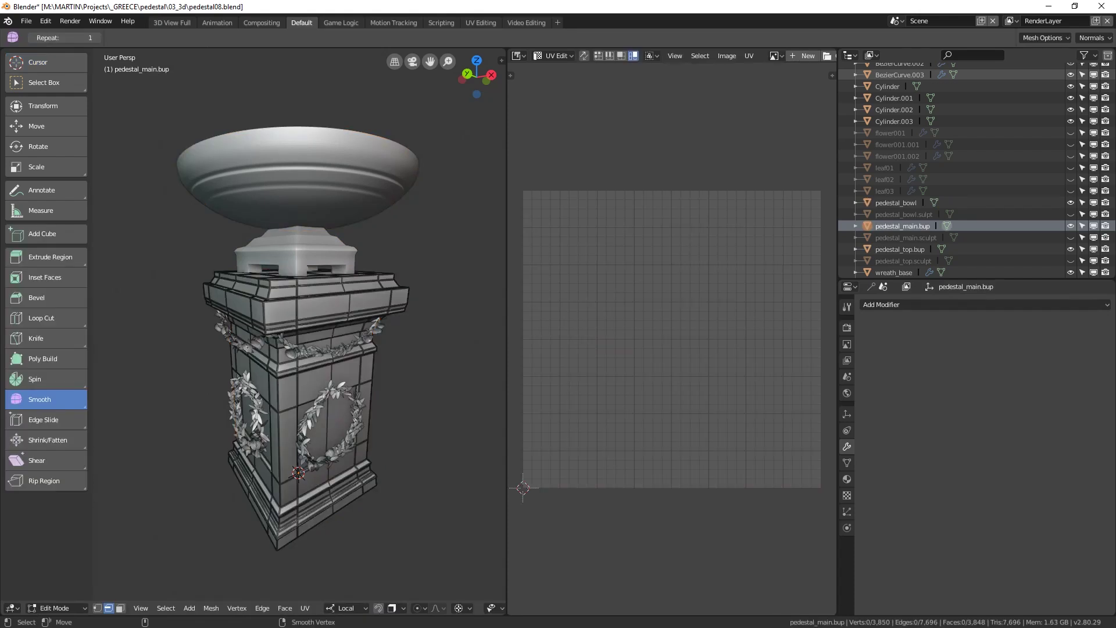
pyautogui.press('a')
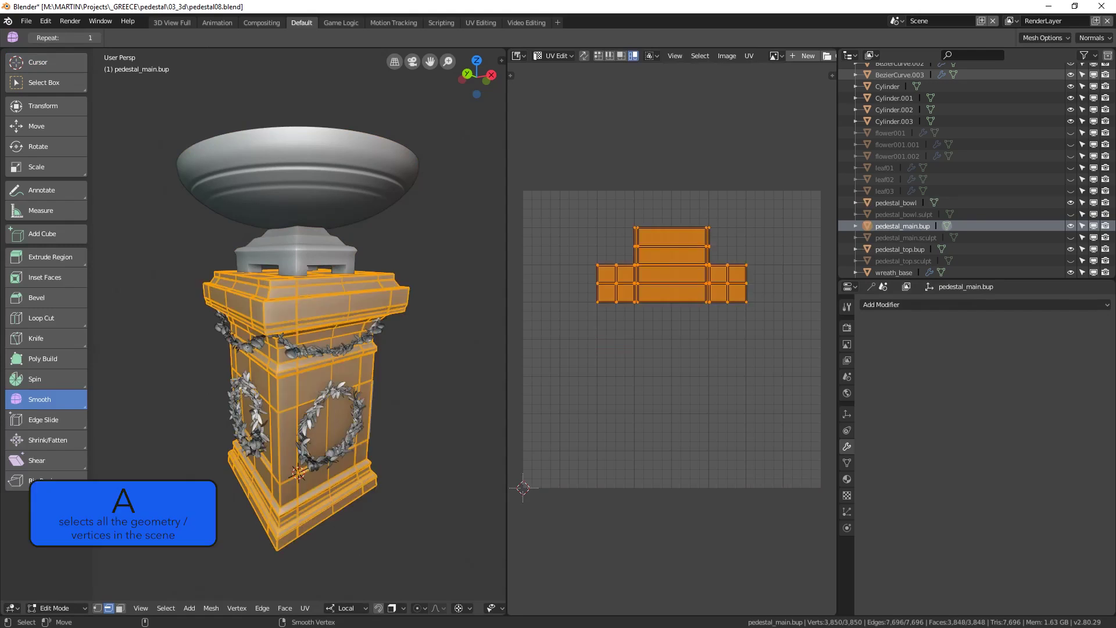
pyautogui.press('u')
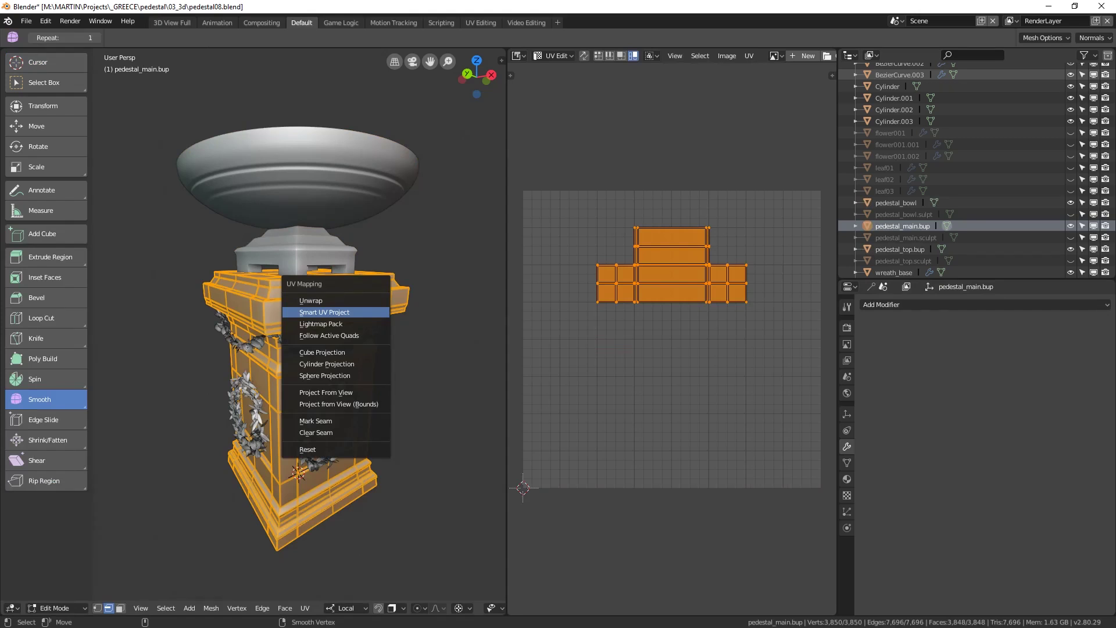
pyautogui.click(356, 312)
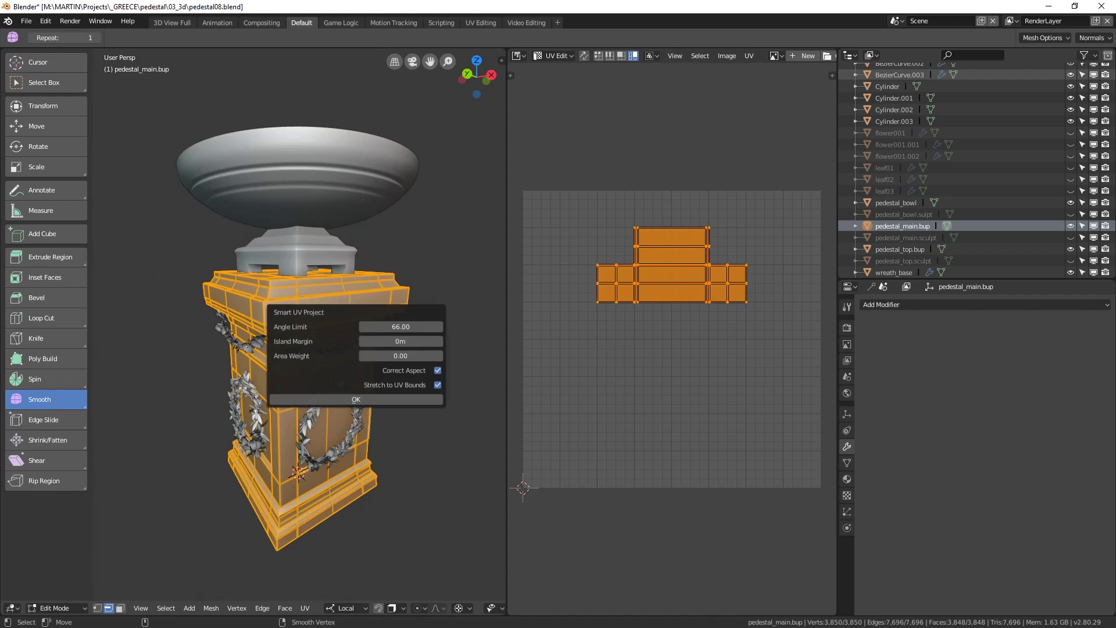
pyautogui.press('Return')
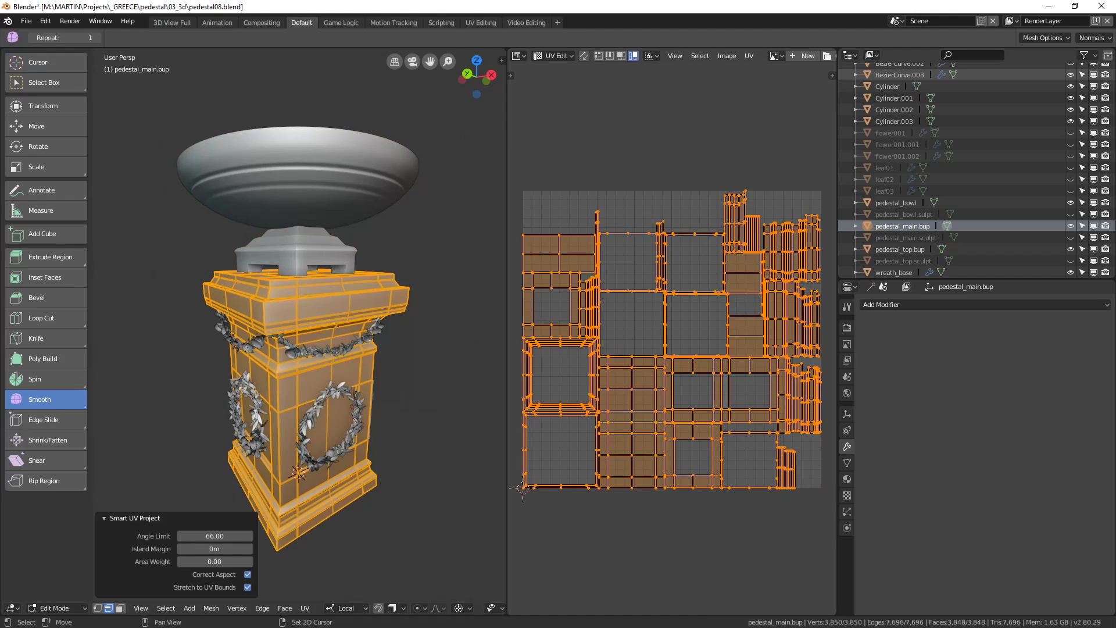
# - Unwrap all geometry of pedestal_top.bup with Smart UV Project, using the same 66 angle limit and 0 m island margin
pyautogui.press('Tab')
pyautogui.click(297, 256)
pyautogui.press('Tab')
pyautogui.press('a')
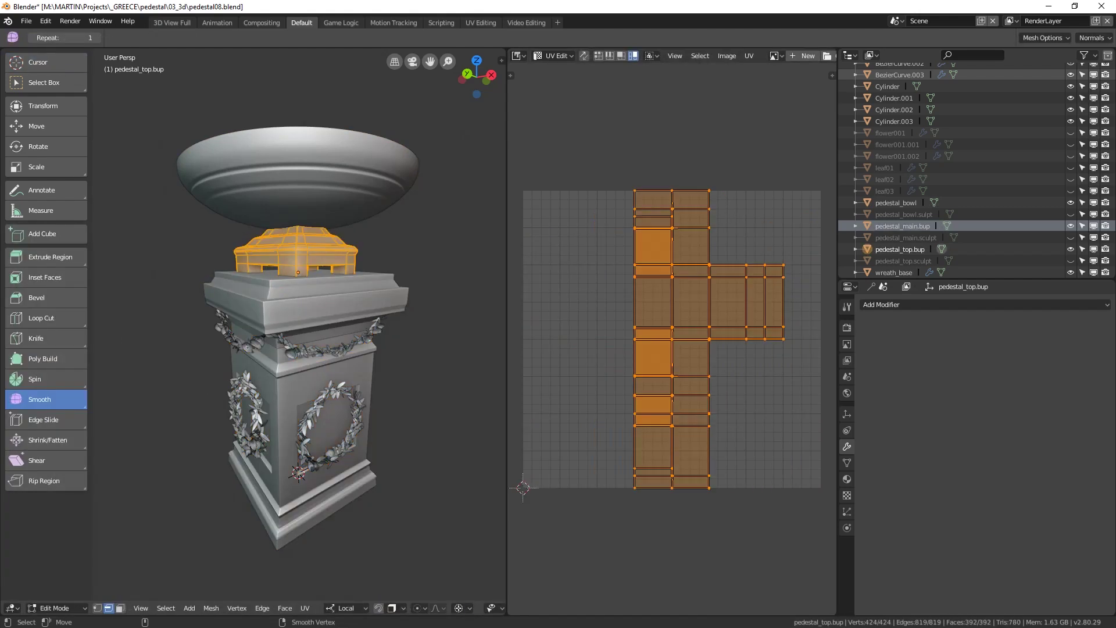
pyautogui.press('u')
pyautogui.press('Return')
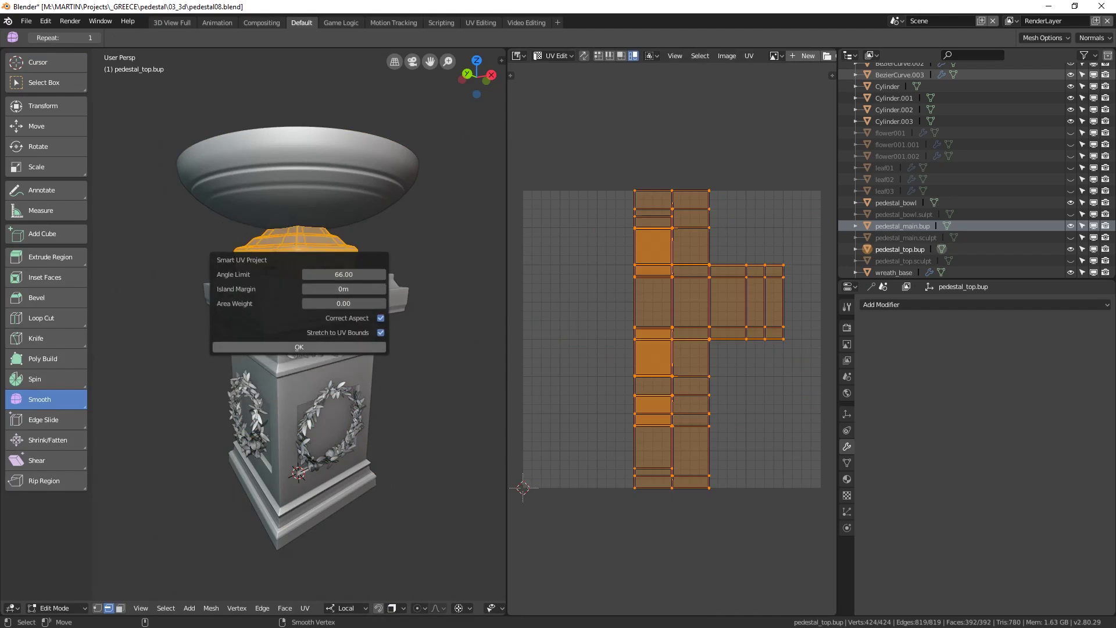
pyautogui.press('Return')
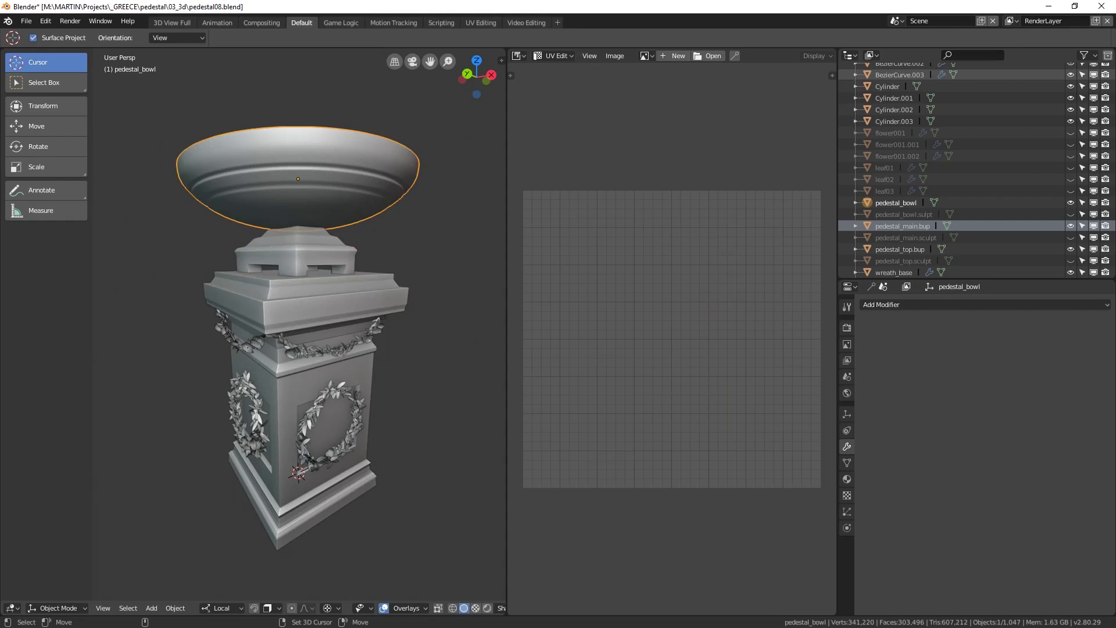
# - Check the pedestal bowl's mesh density in Edit Mode, and add a Decimate modifier in Un-Subdivide mode to the bowl
pyautogui.press('Tab')
pyautogui.press('a')
pyautogui.moveTo(299, 262)
pyautogui.mouseDown(button='middle')
pyautogui.moveTo(300, 384)
pyautogui.moveTo(302, 273)
pyautogui.moveTo(299, 282)
pyautogui.mouseUp(button='middle')
pyautogui.scroll(2, 299, 273)
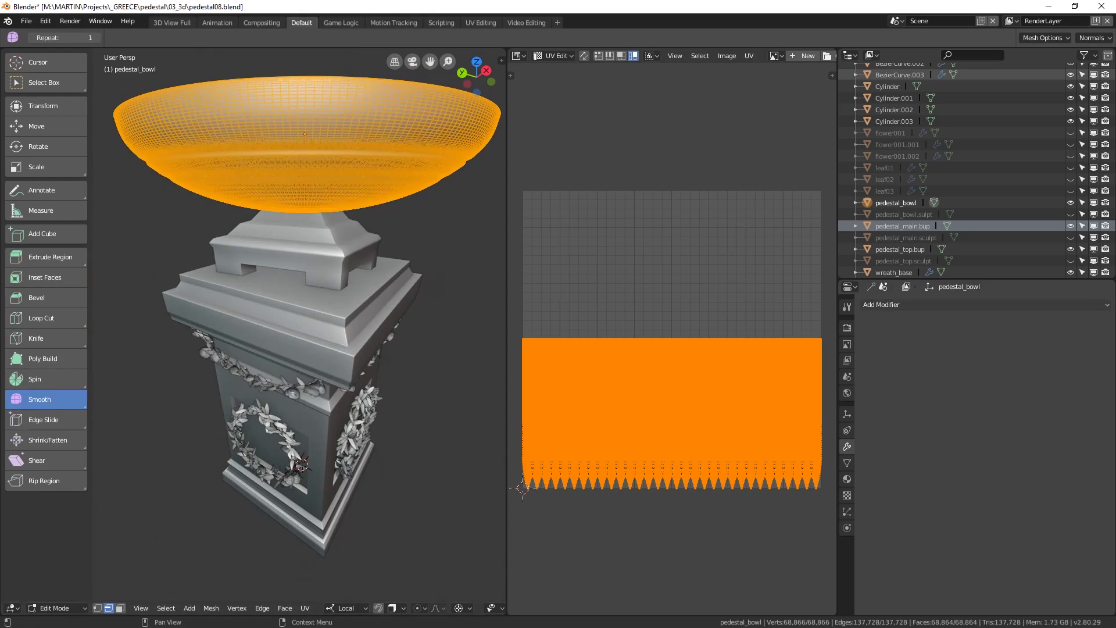
pyautogui.press('Tab')
pyautogui.click(883, 304)
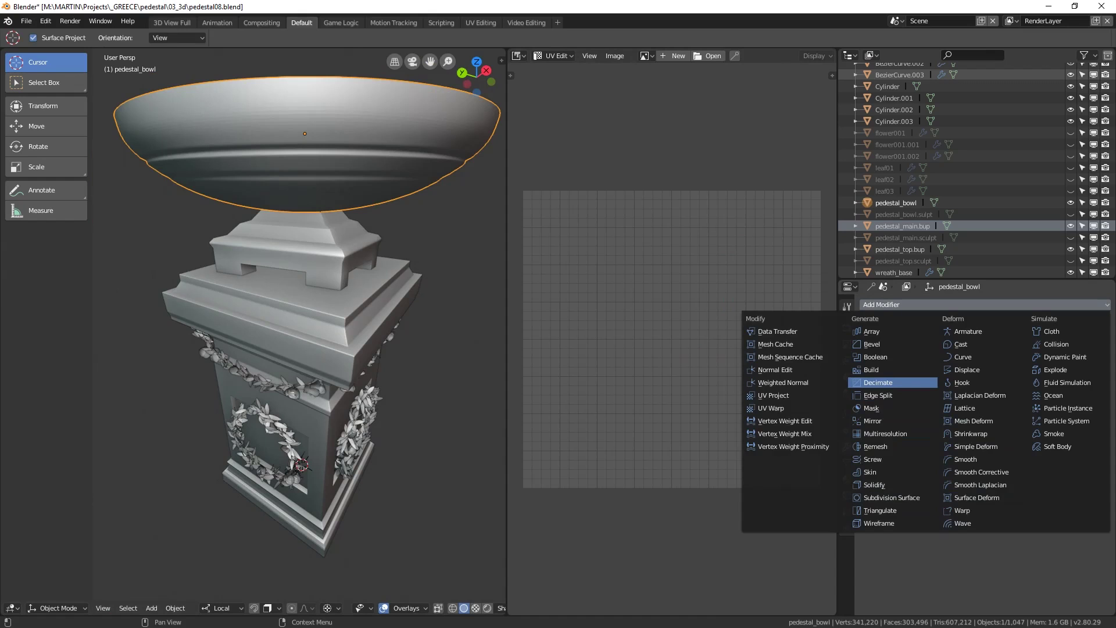
pyautogui.click(878, 382)
pyautogui.click(984, 356)
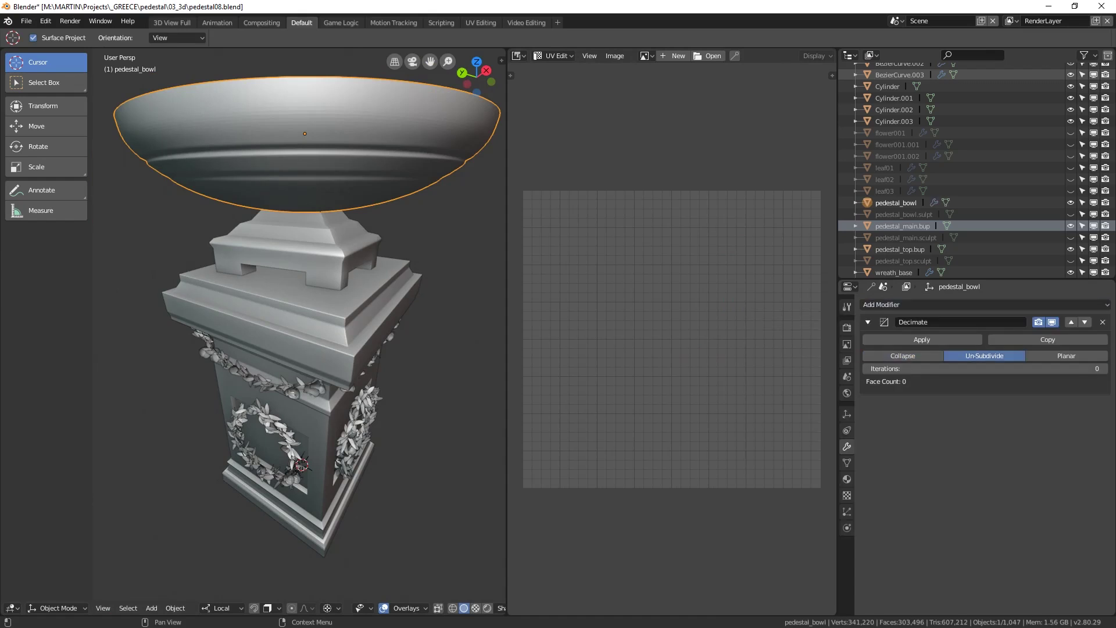
# - Set the bowl's Decimate modifier to 4 iterations and apply it
pyautogui.click(984, 368)
pyautogui.write('4')
pyautogui.press('Return')
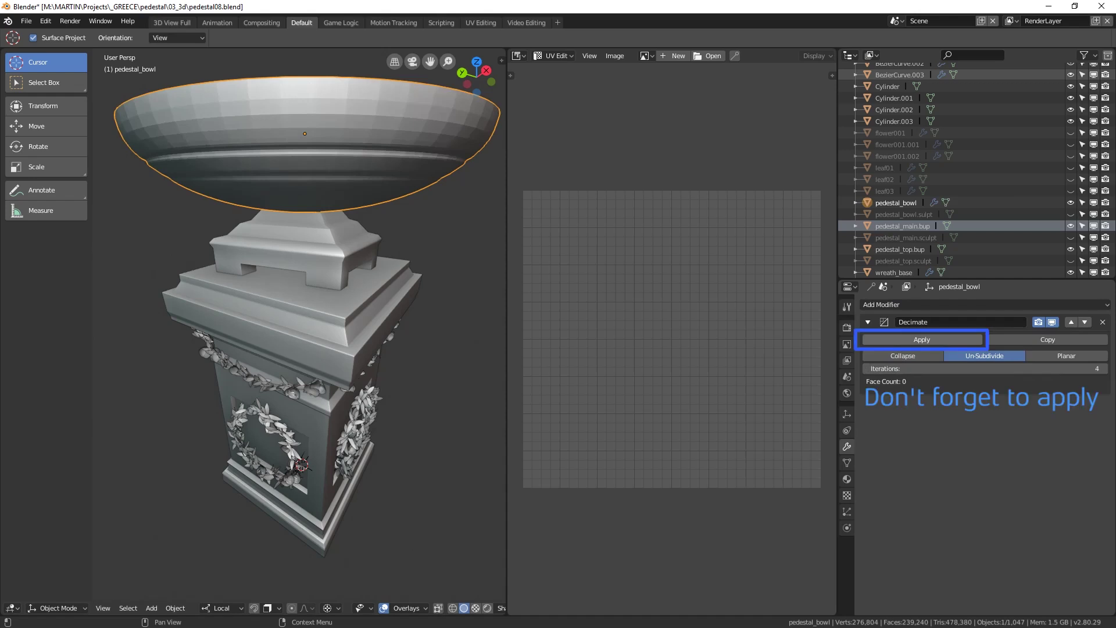
pyautogui.click(922, 339)
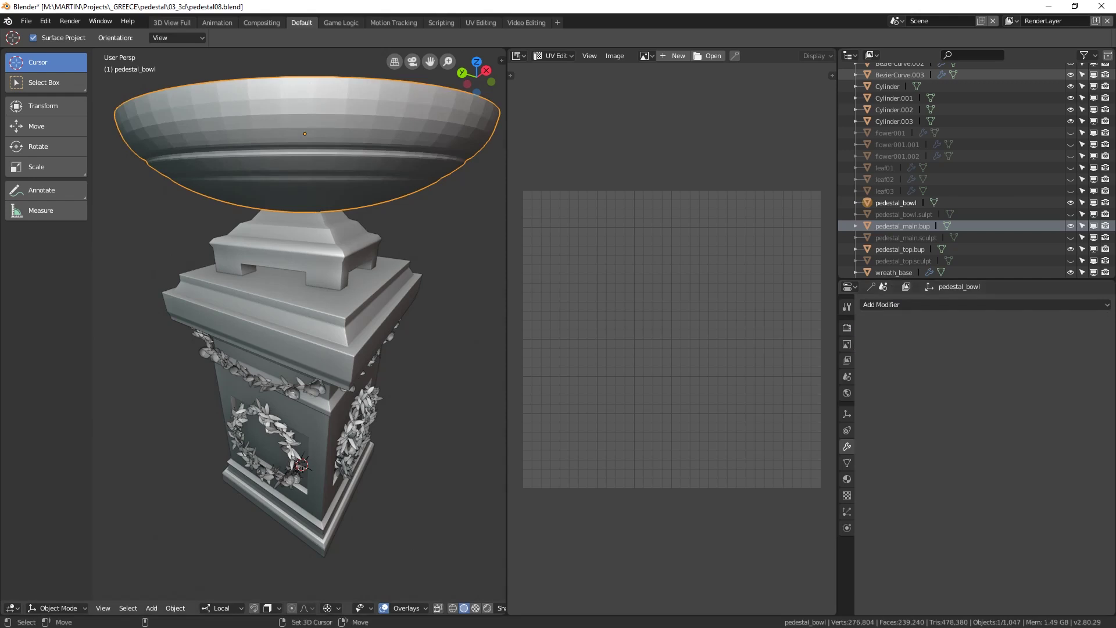
# - Apply Shade Smooth to all faces of the decimated pedestal bowl in Edit Mode
pyautogui.press('Tab')
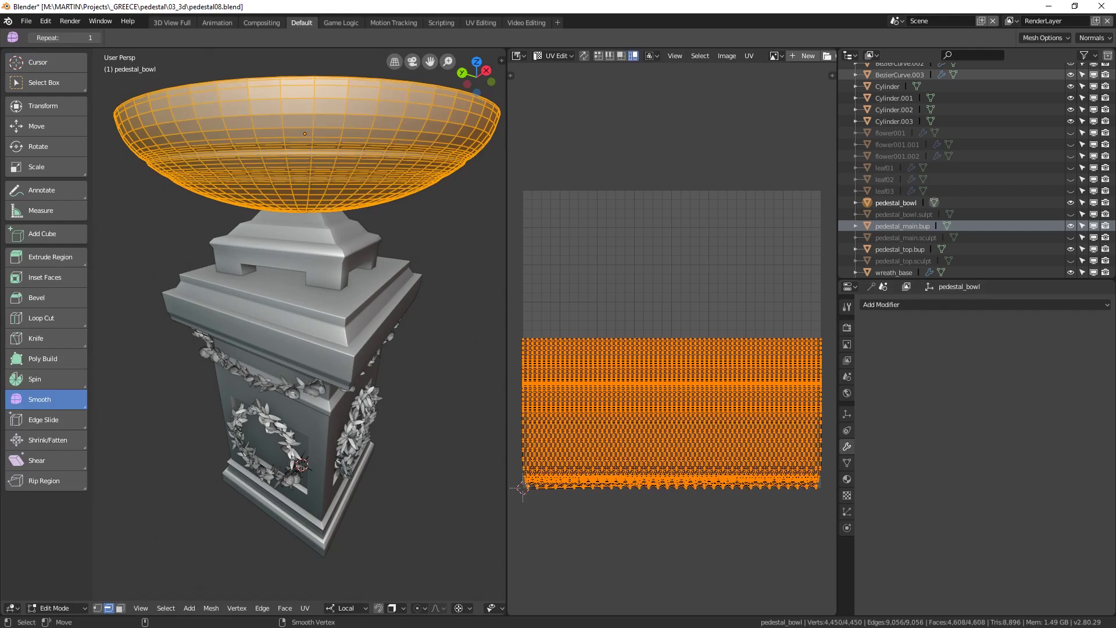
pyautogui.press('q')
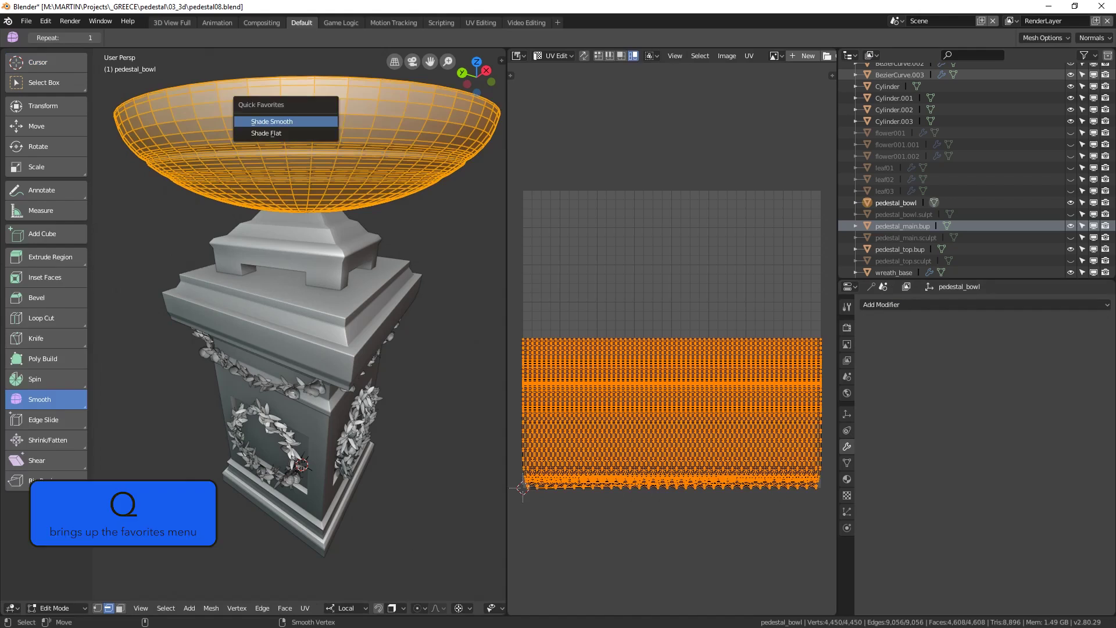
pyautogui.click(272, 120)
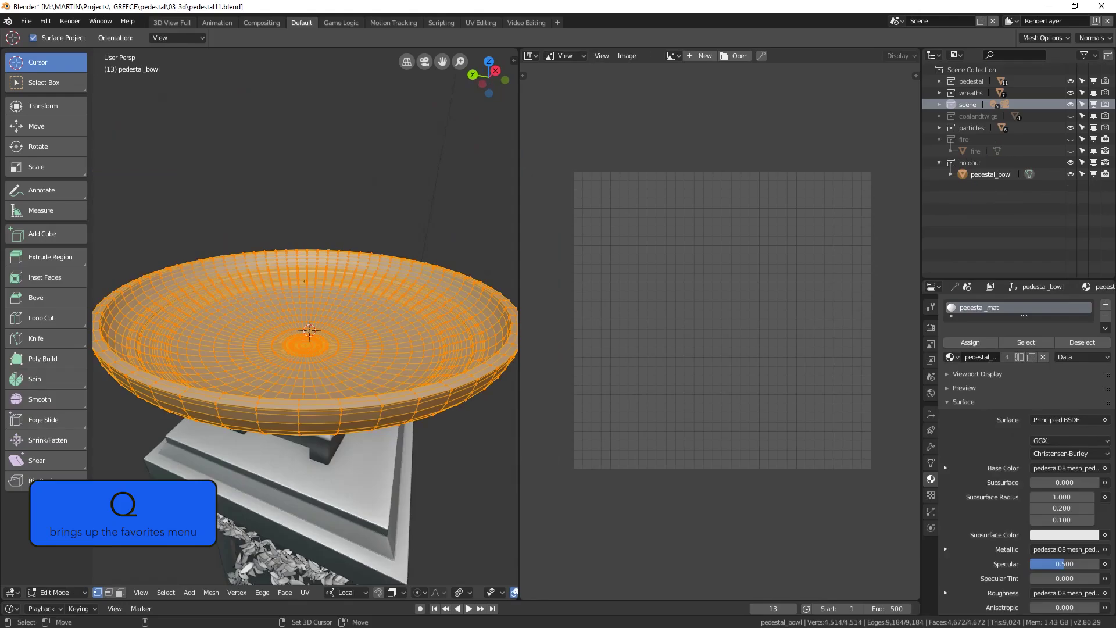
pyautogui.click(285, 593)
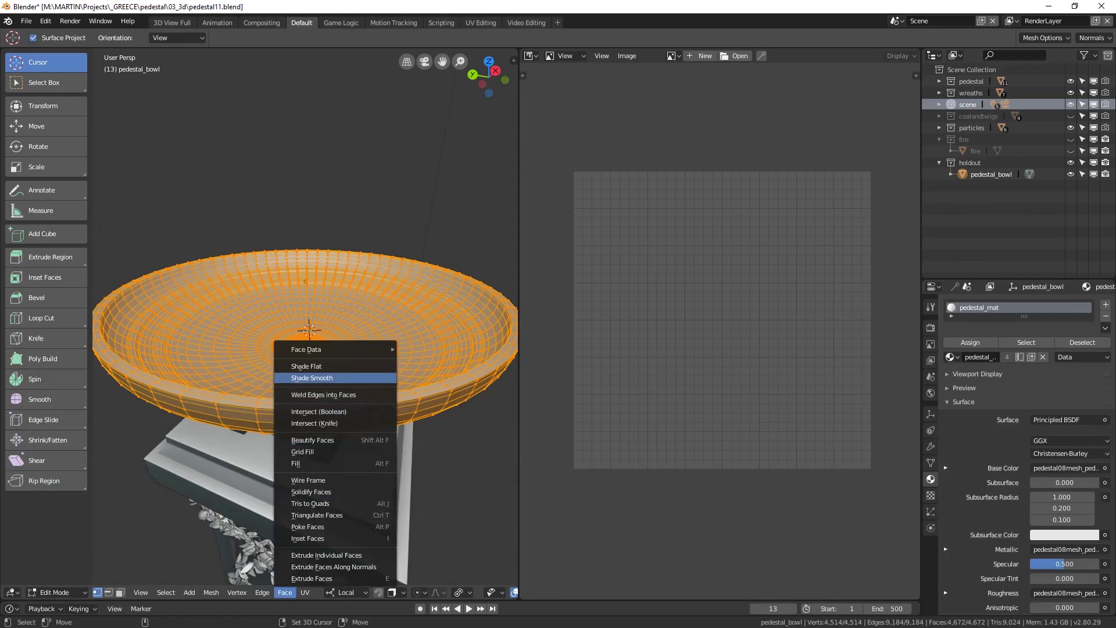
pyautogui.click(311, 378)
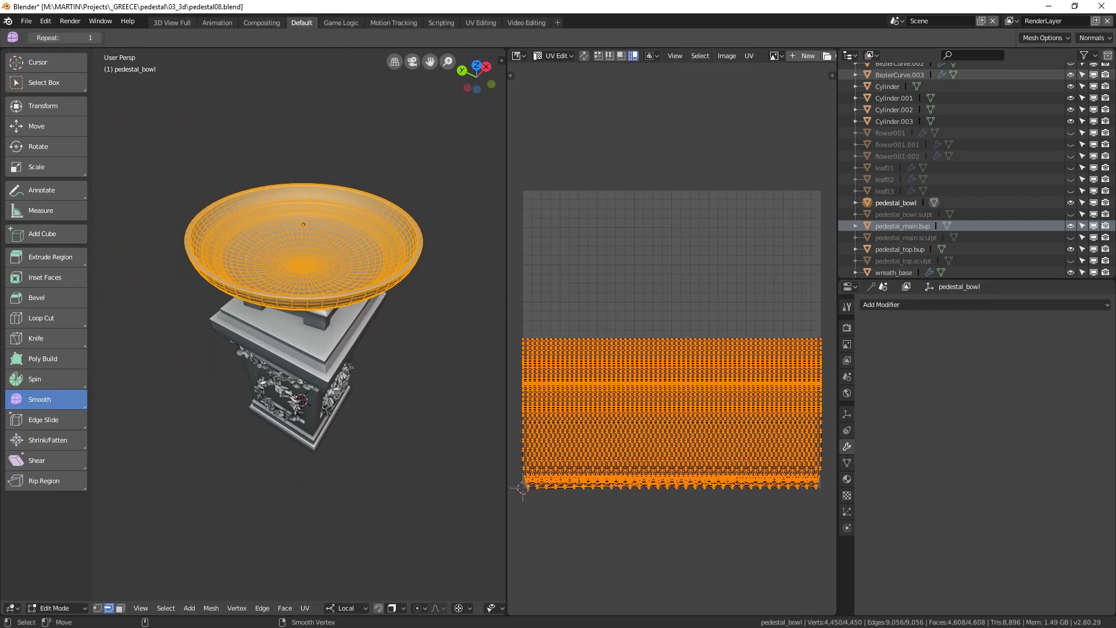
# - Add one centred edge loop around the bowl's rim with Loop Cut and Slide
pyautogui.press('Tab')
pyautogui.press('Tab')
pyautogui.press('a')
pyautogui.press('a')
pyautogui.scroll(6, 303, 261)
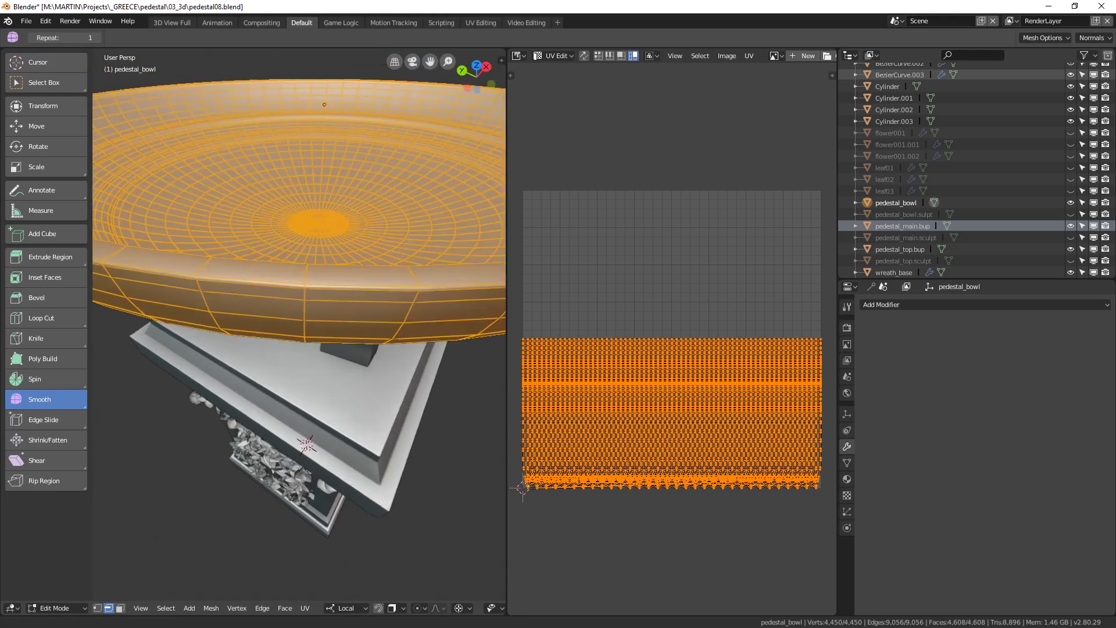
pyautogui.hotkey('ctrl', 'r')
pyautogui.click(320, 294)
pyautogui.rightClick(320, 294)
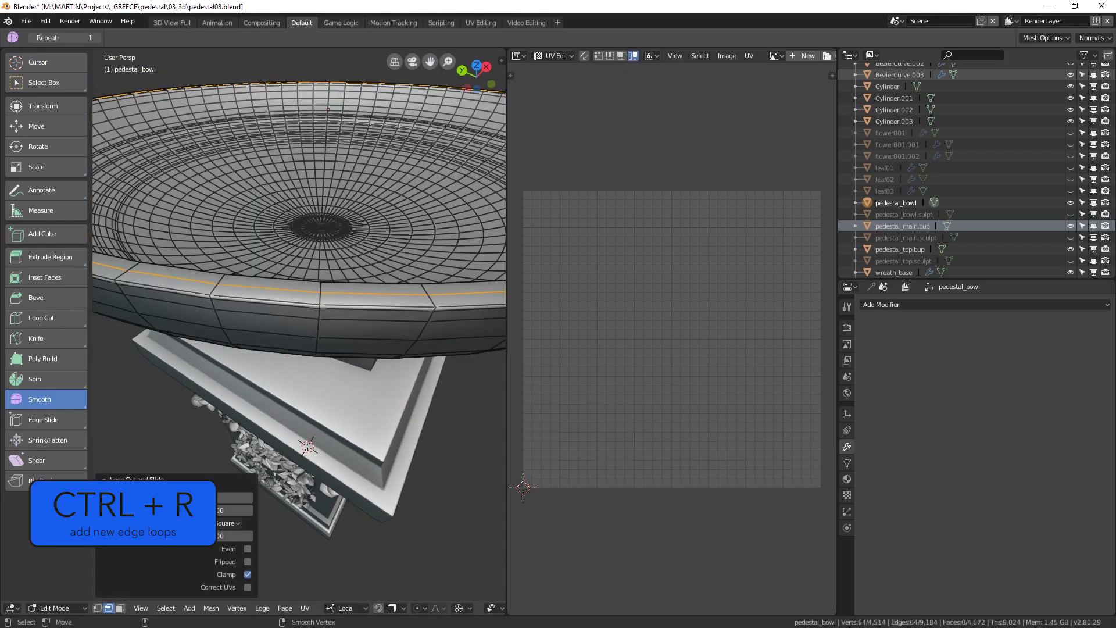
# - Mark the rim edge loop as a seam and unwrap the whole bowl with the Angle Based method
pyautogui.scroll(-3, 308, 446)
pyautogui.press('u')
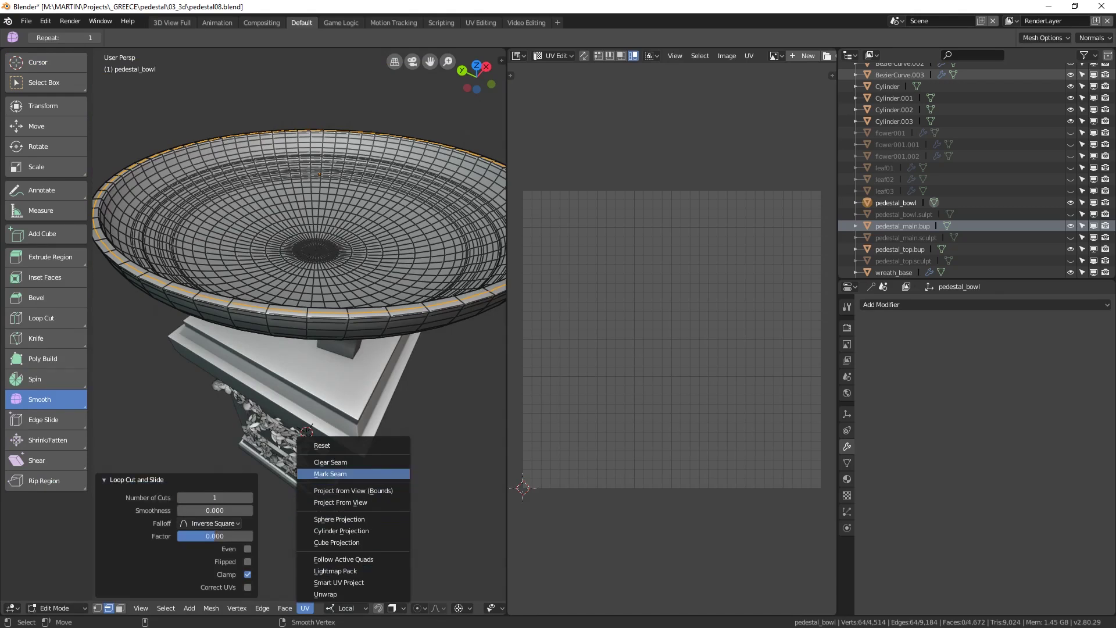
pyautogui.press('Return')
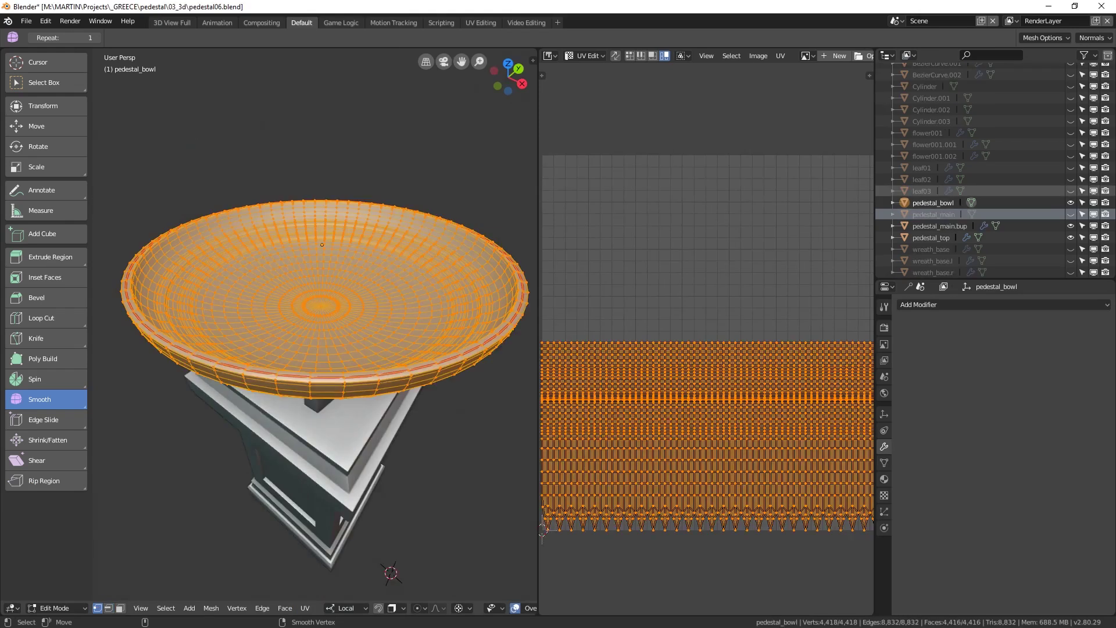
pyautogui.press('u')
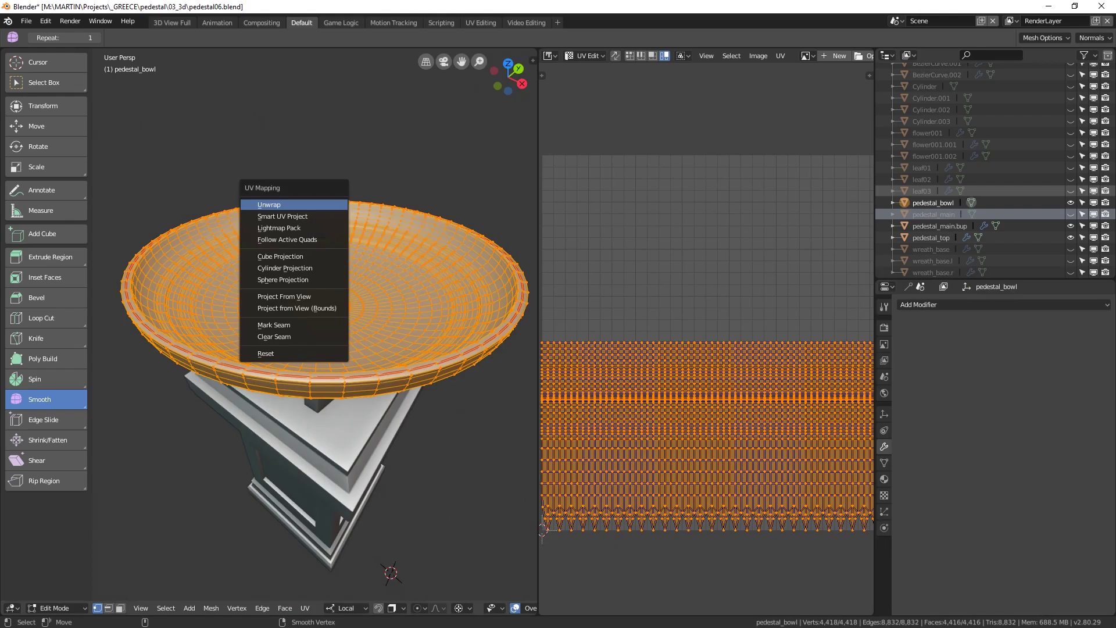
pyautogui.press('Return')
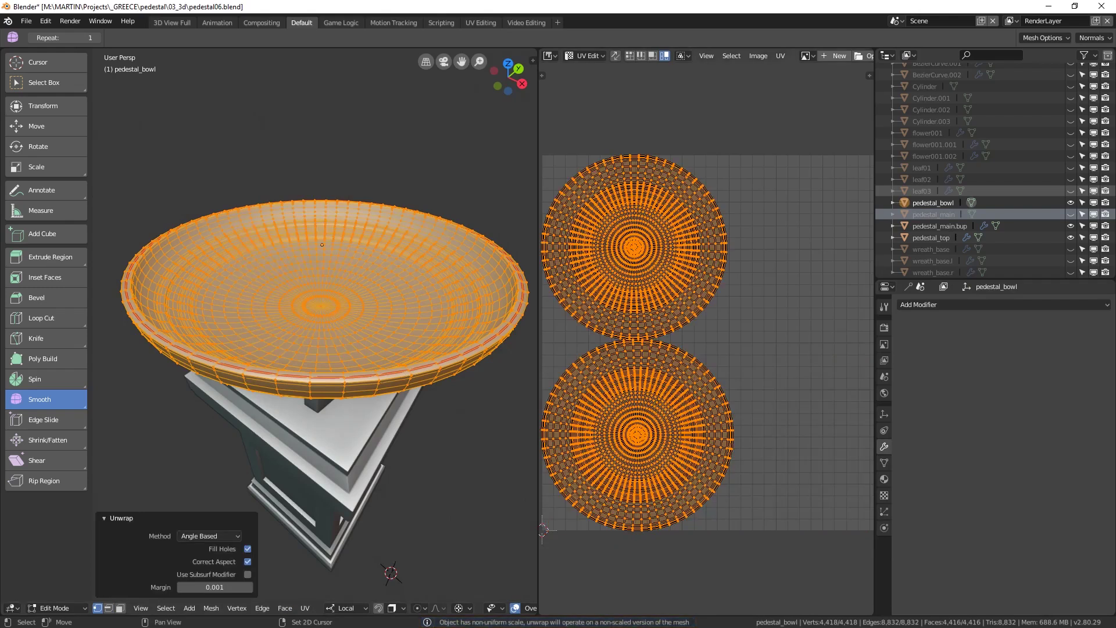
# - Widen the UV editor on both sides and enable the Stretch display with its type set to Area
pyautogui.moveTo(538, 326); pyautogui.dragTo(410, 326)
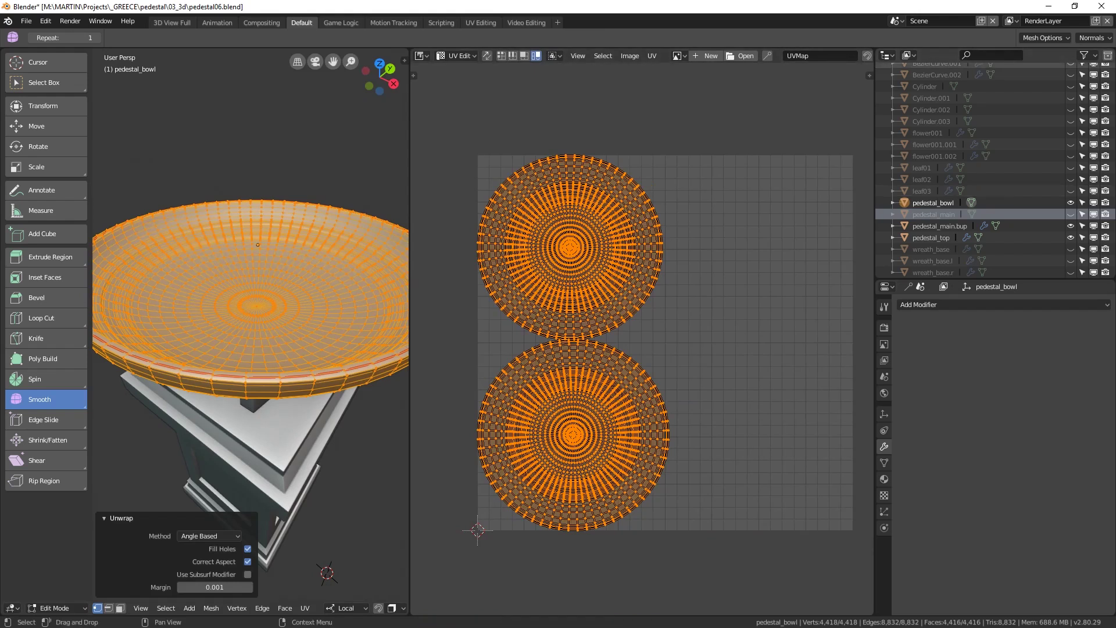
pyautogui.moveTo(874, 87); pyautogui.dragTo(1016, 87)
pyautogui.click(996, 56)
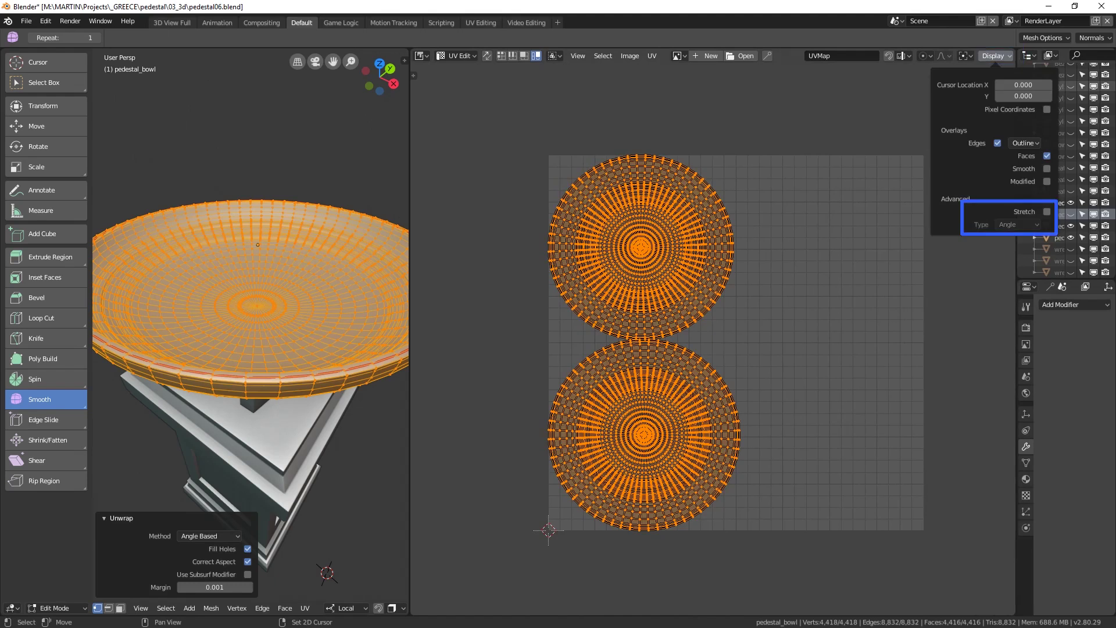
pyautogui.click(1047, 212)
pyautogui.click(1018, 224)
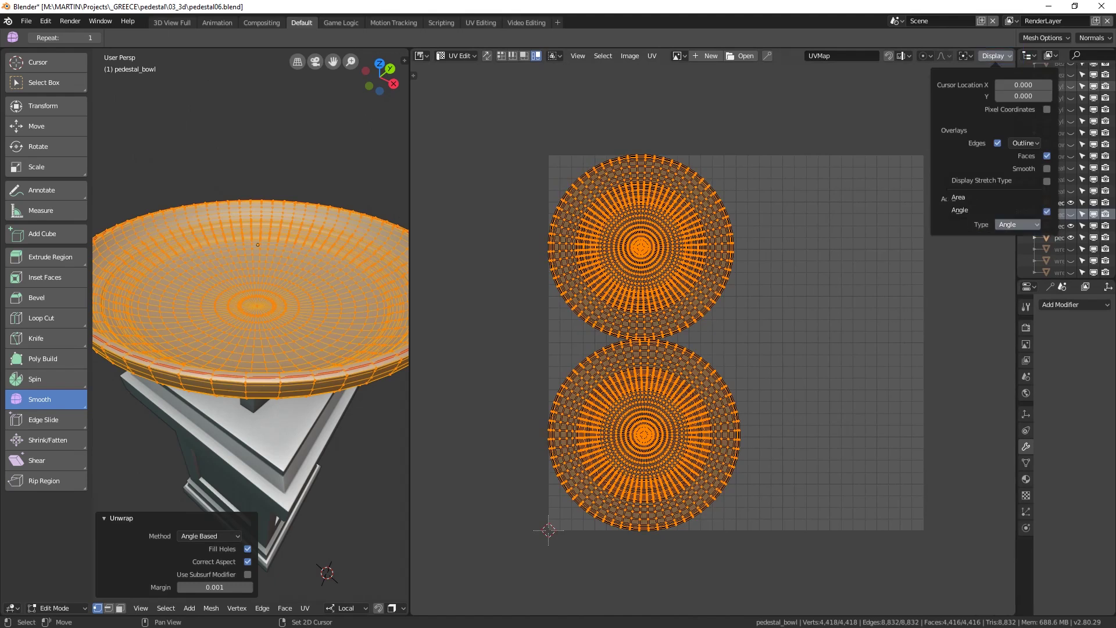
pyautogui.click(994, 197)
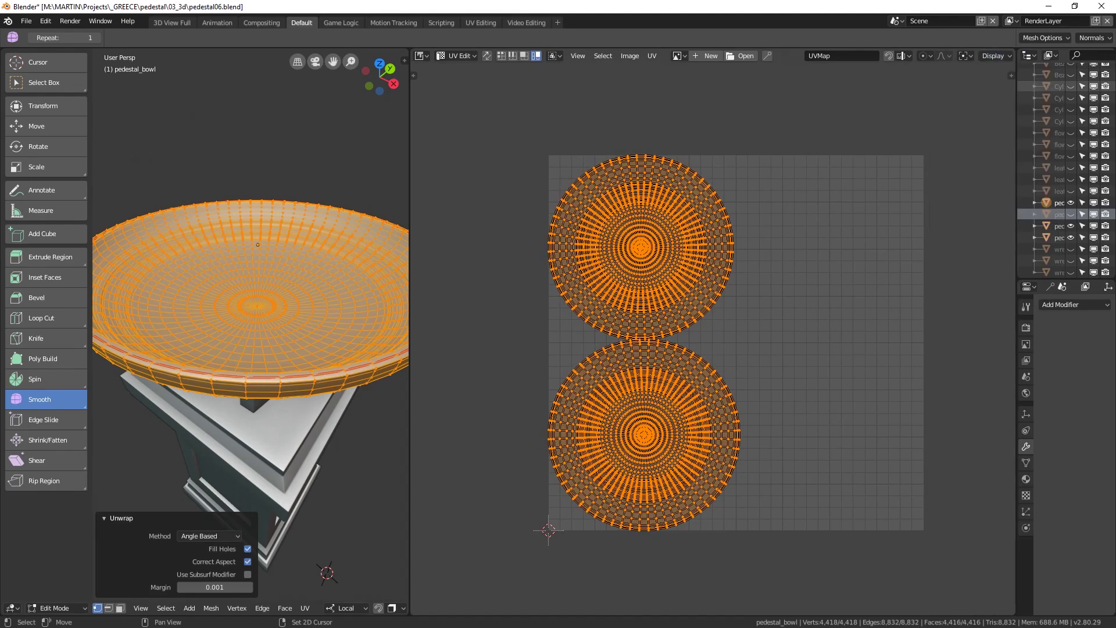
# - Examine the area stretch across the bowl's two round UV islands, from their centres out to the rims
pyautogui.press('a')
pyautogui.scroll(4, 714, 340)
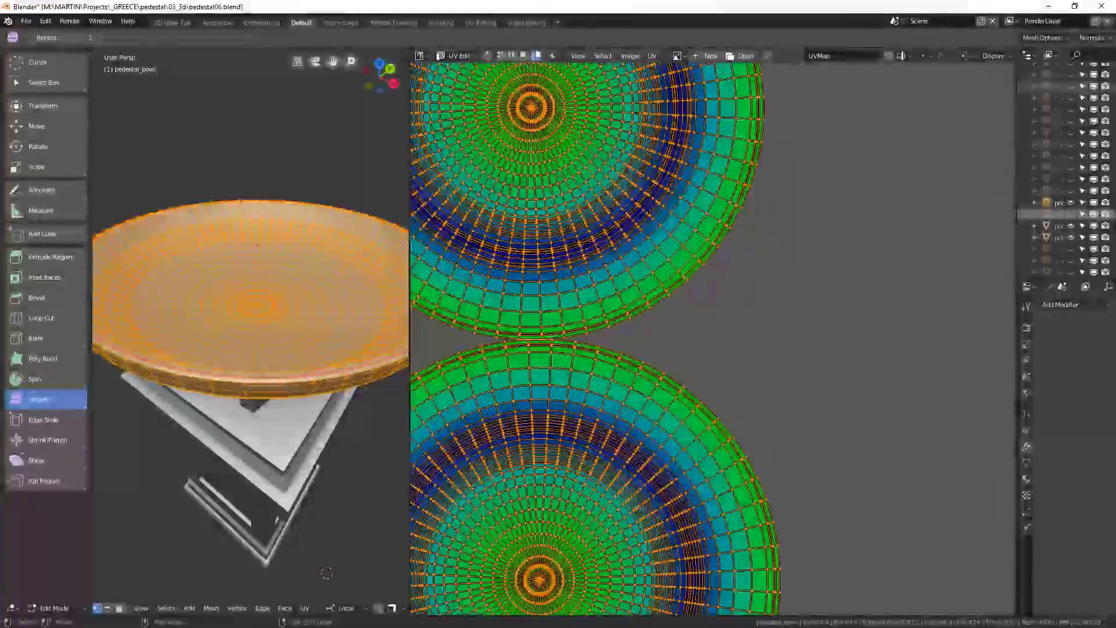
pyautogui.moveTo(714, 340); pyautogui.dragTo(885, 524, button='middle')
pyautogui.scroll(-2, 713, 334)
pyautogui.moveTo(712, 436); pyautogui.dragTo(701, 234, button='middle')
pyautogui.scroll(5, 712, 335)
pyautogui.moveTo(702, 407); pyautogui.dragTo(725, 440, button='middle')
pyautogui.moveTo(702, 244); pyautogui.dragTo(712, 451, button='middle')
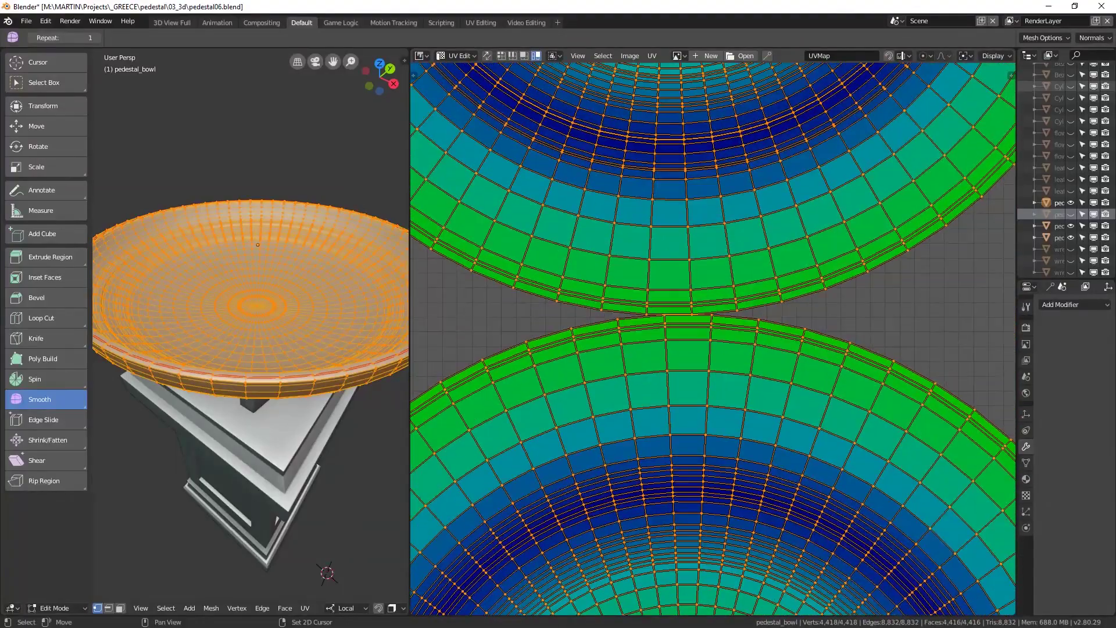
pyautogui.scroll(-2, 713, 338)
pyautogui.moveTo(713, 407); pyautogui.dragTo(695, 287, button='middle')
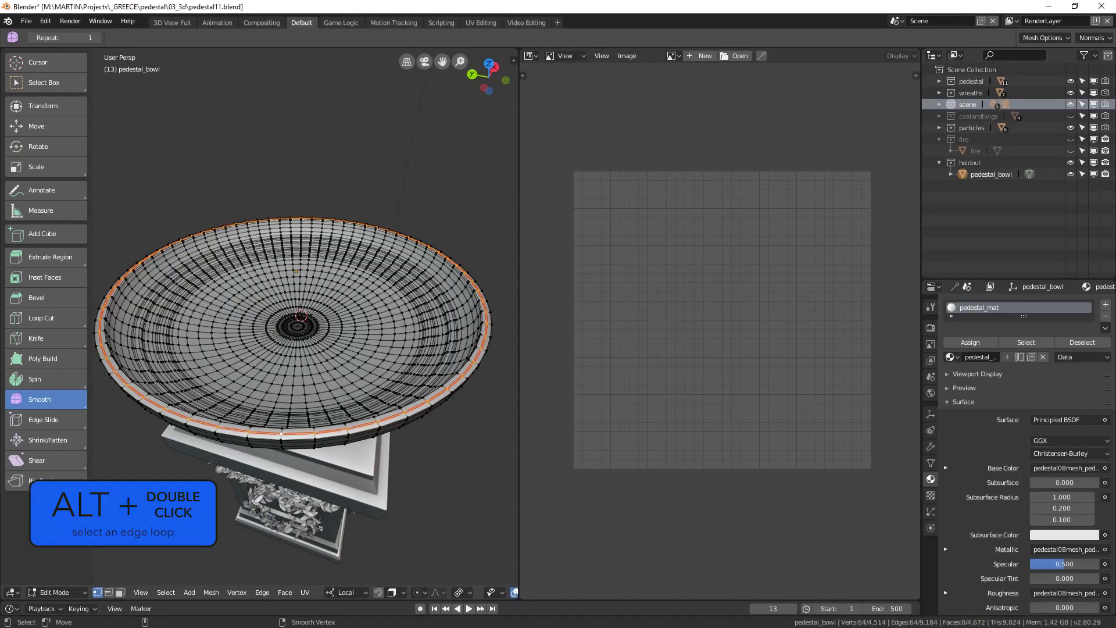
# - Mark the edge ring around the bowl's centre and one radial edge loop running to the rim as seams
pyautogui.scroll(5, 290, 332)
pyautogui.scroll(1, 305, 317)
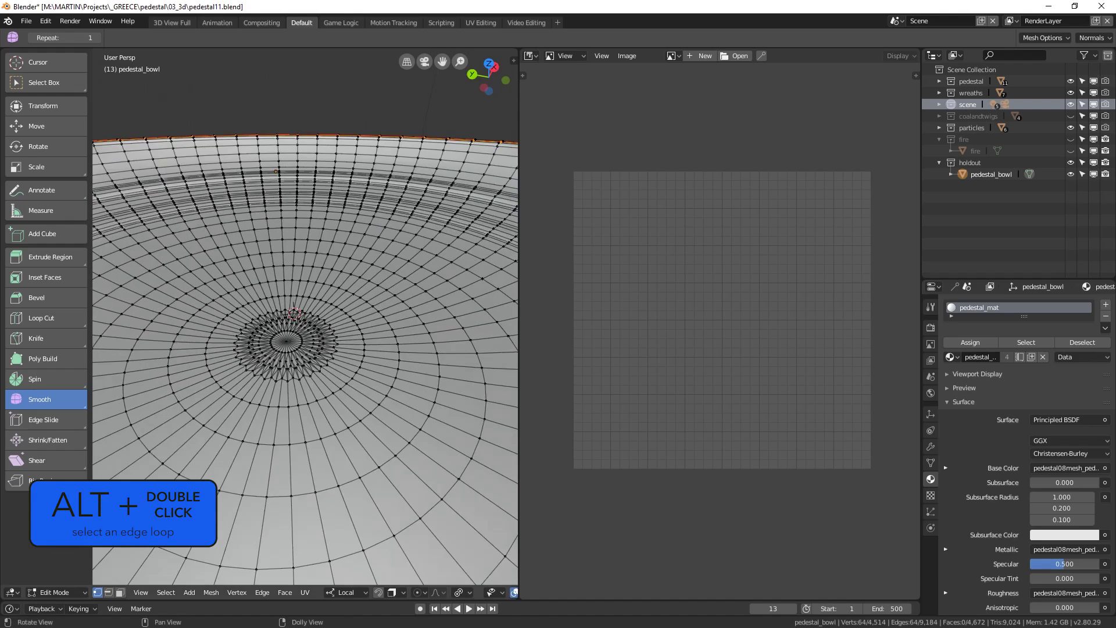
pyautogui.keyDown('alt'); pyautogui.doubleClick(259, 405); pyautogui.keyUp('alt')
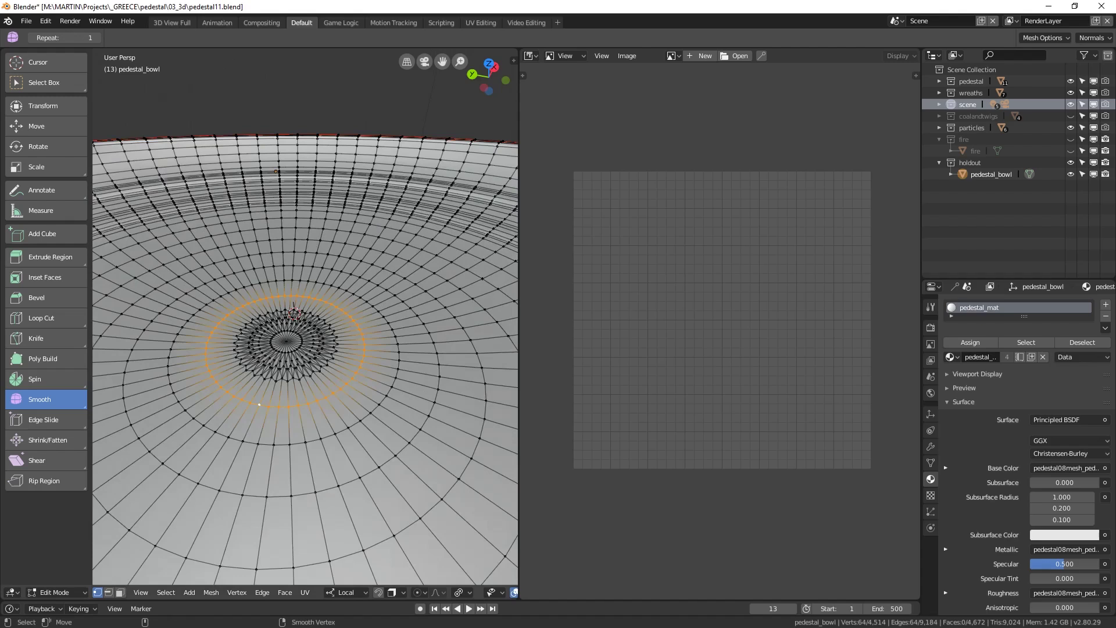
pyautogui.scroll(-6, 305, 359)
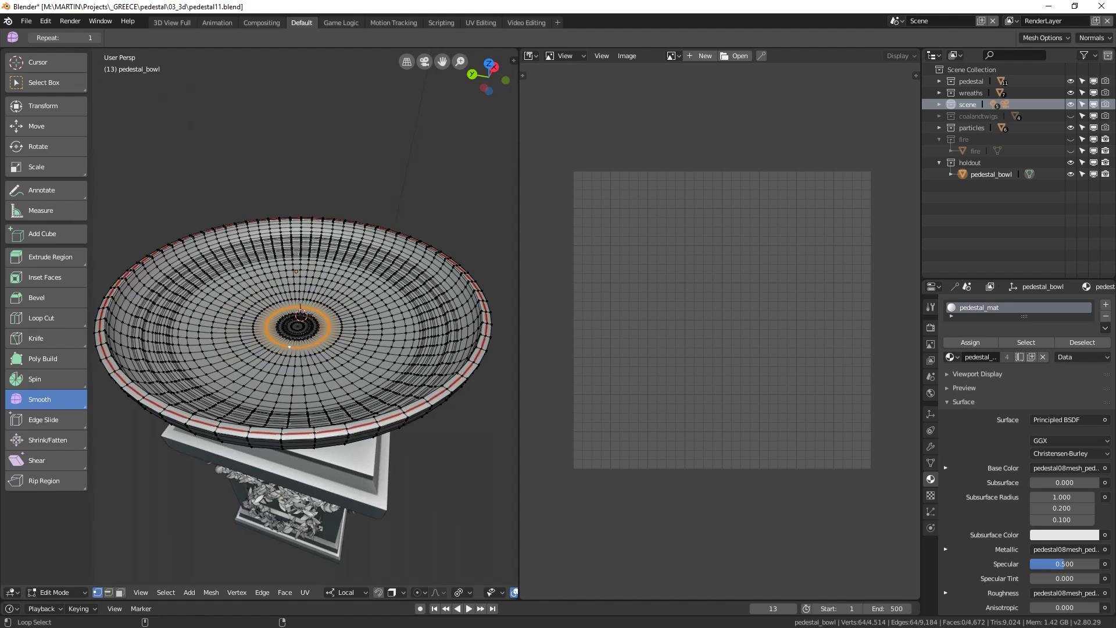
pyautogui.keyDown('alt'); pyautogui.keyDown('shift'); pyautogui.click(289, 365); pyautogui.keyUp('shift'); pyautogui.keyUp('alt')
pyautogui.press('q')
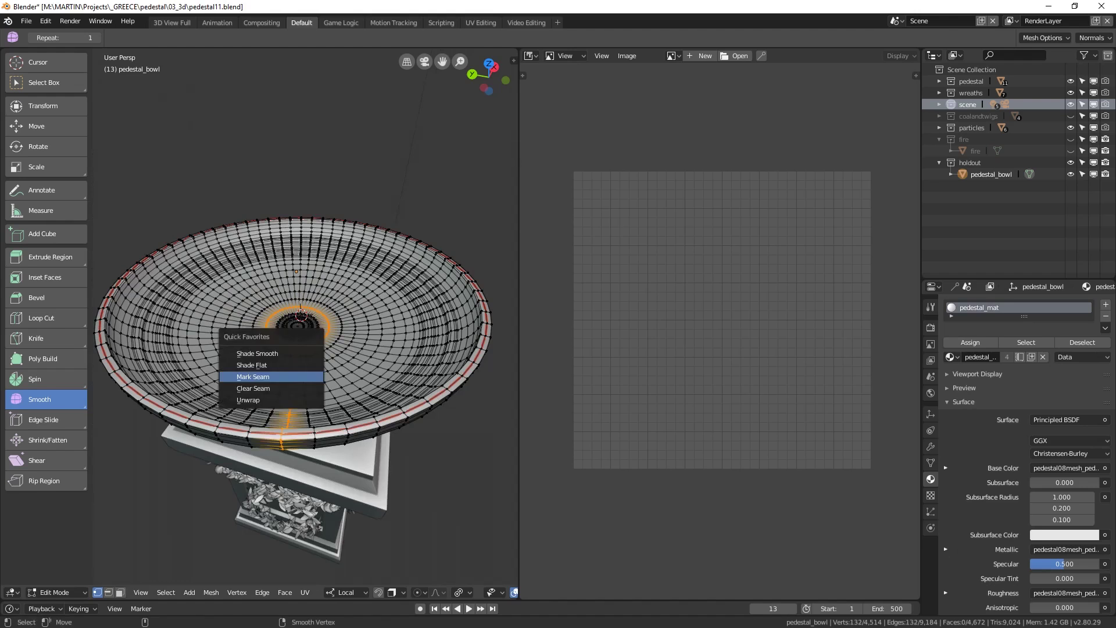
pyautogui.click(253, 376)
# - Unwrap the whole bowl along its rim, centre ring and radial seams
pyautogui.press('a')
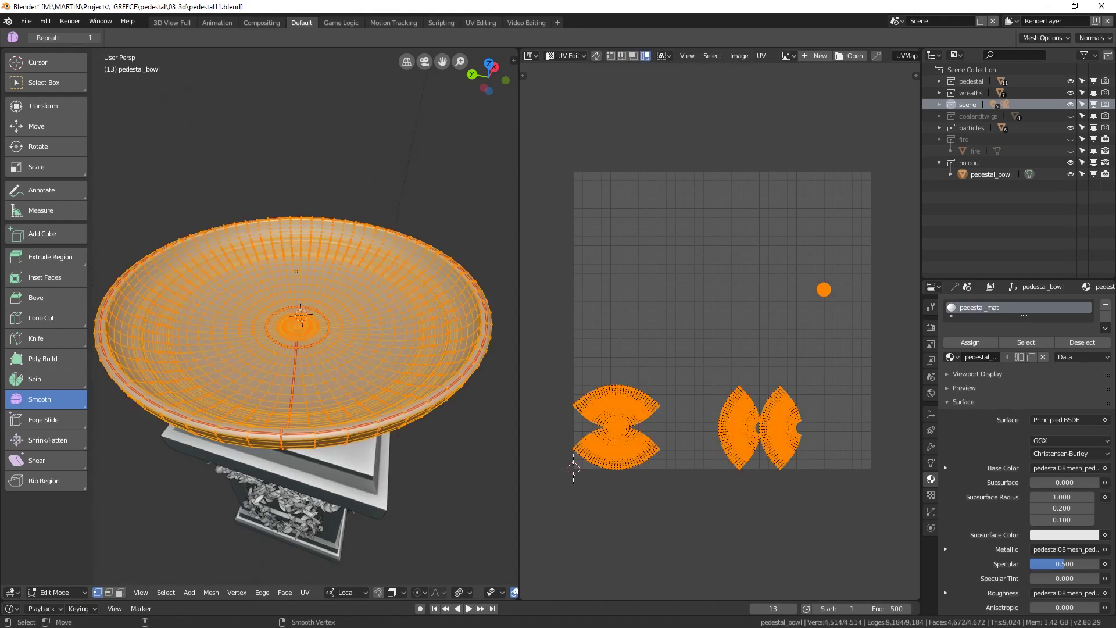
pyautogui.press('u')
pyautogui.click(238, 243)
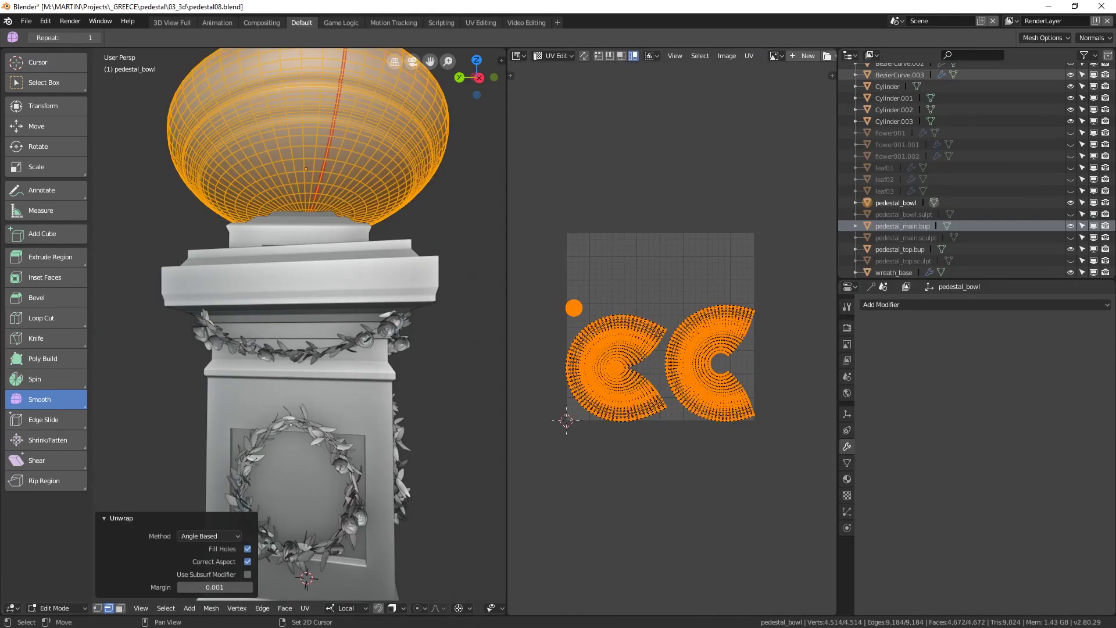
# - Enable the stretch display in the UV editor with its type set to Area, and adjust the editor's width
pyautogui.moveTo(745, 349); pyautogui.dragTo(1014, 349)
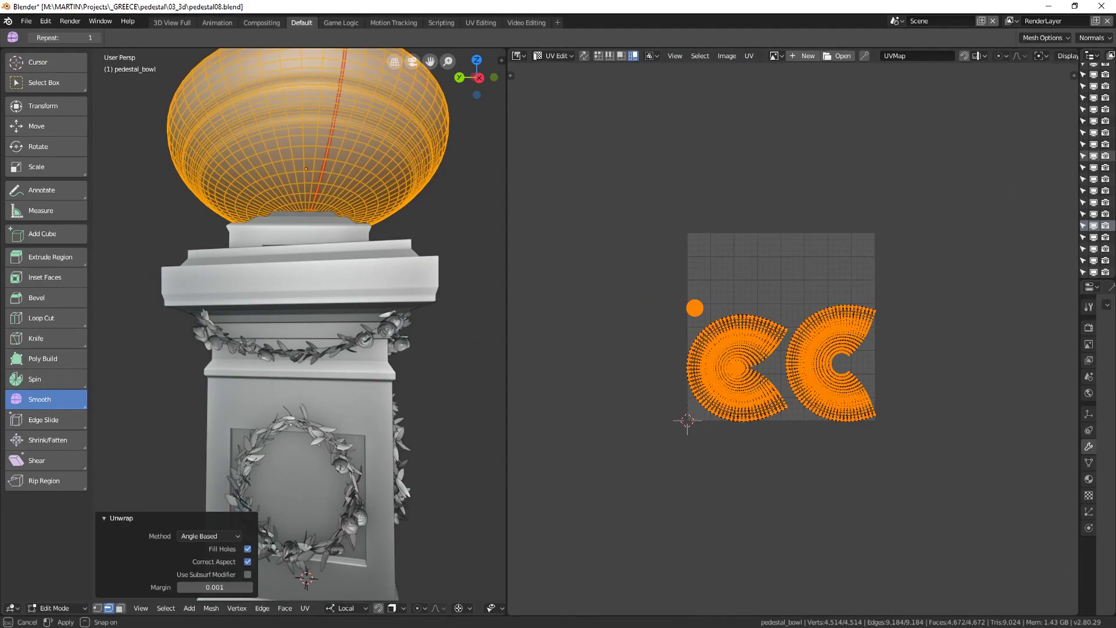
pyautogui.moveTo(1079, 145)
pyautogui.mouseDown()
pyautogui.moveTo(1013, 146)
pyautogui.moveTo(1097, 146)
pyautogui.mouseUp()
pyautogui.click(1076, 56)
pyautogui.click(1098, 212)
pyautogui.click(1068, 225)
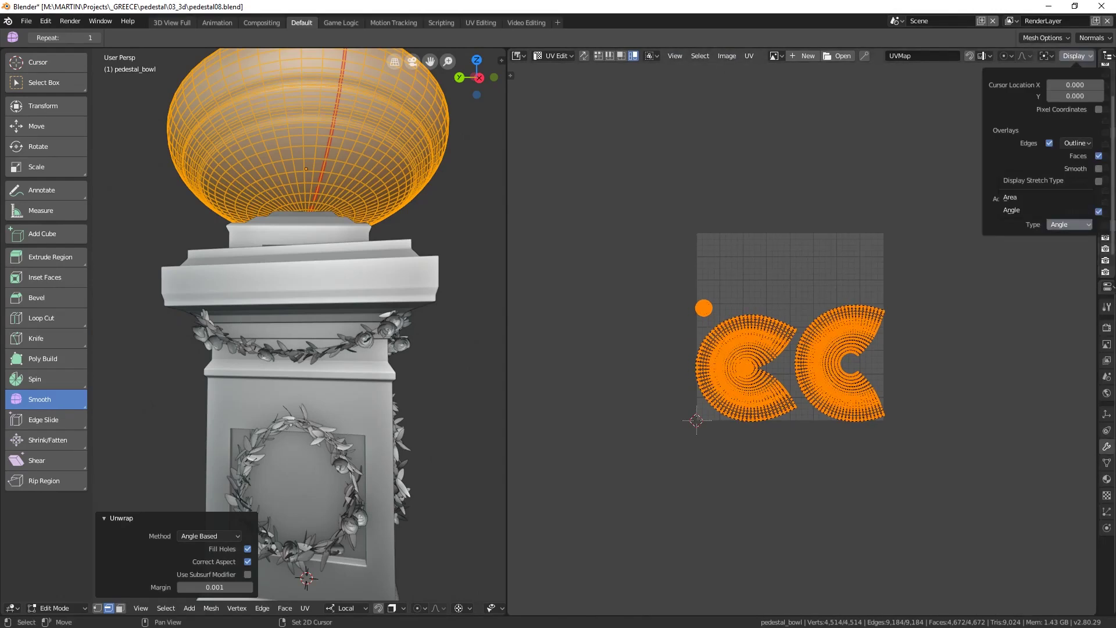
pyautogui.moveTo(1098, 325); pyautogui.dragTo(938, 326)
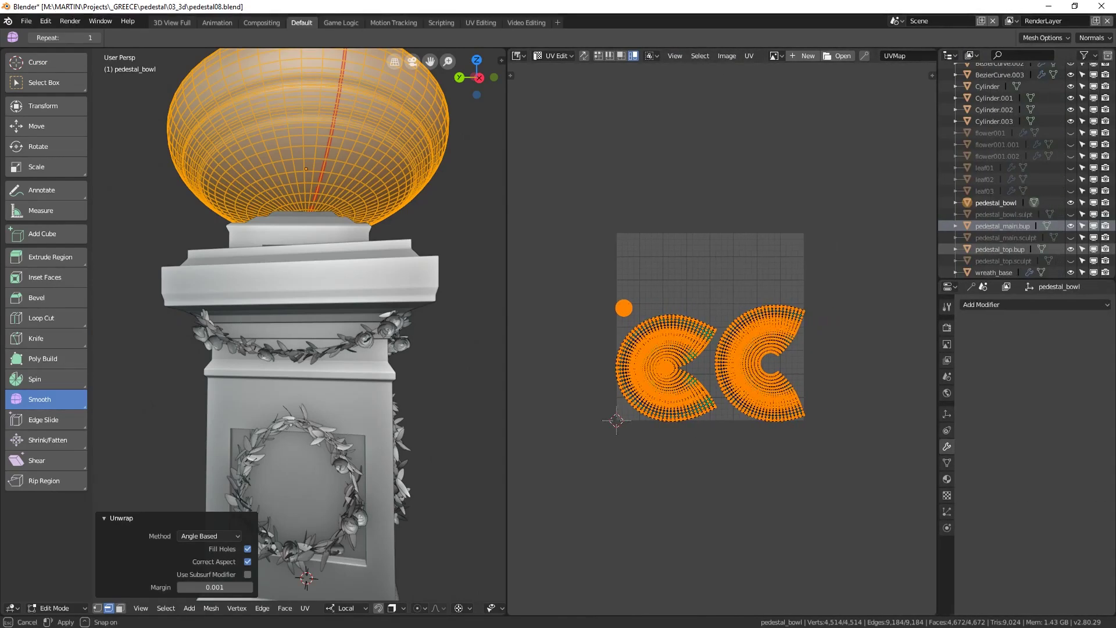
pyautogui.moveTo(936, 254); pyautogui.dragTo(930, 259)
# - Mark a second radial edge loop, on the opposite side of the bowl from the existing radial seam, as a seam
pyautogui.scroll(4, 720, 339)
pyautogui.scroll(-2, 718, 338)
pyautogui.click(563, 289)
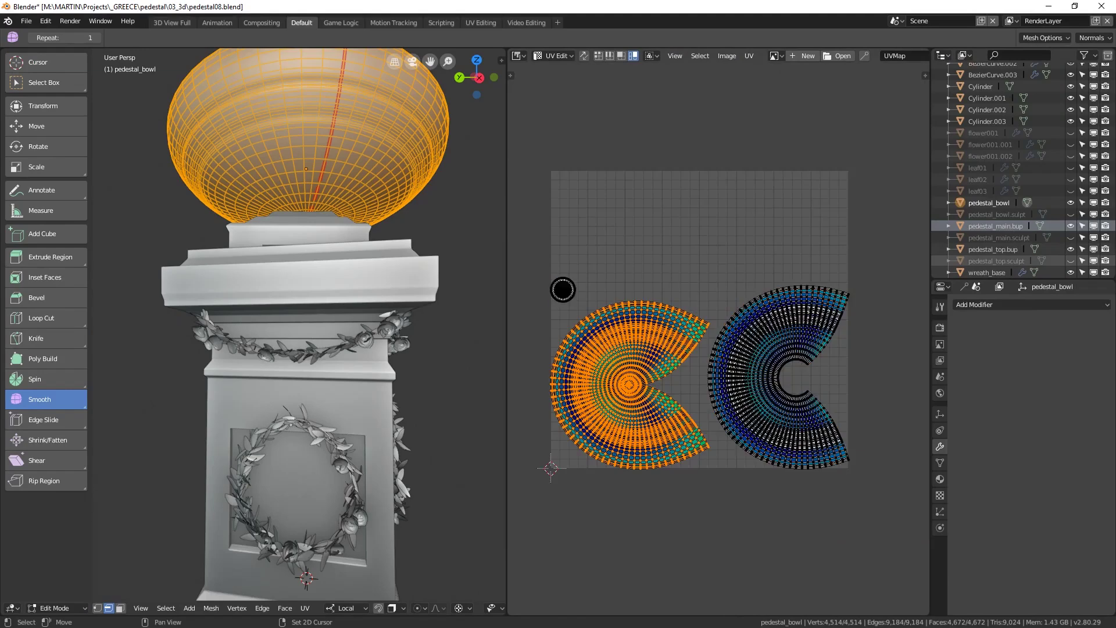
pyautogui.scroll(2, 563, 289)
pyautogui.moveTo(563, 289); pyautogui.dragTo(679, 247, button='middle')
pyautogui.scroll(4, 679, 247)
pyautogui.moveTo(303, 407)
pyautogui.mouseDown(button='middle')
pyautogui.moveTo(309, 523)
pyautogui.moveTo(298, 425)
pyautogui.mouseUp(button='middle')
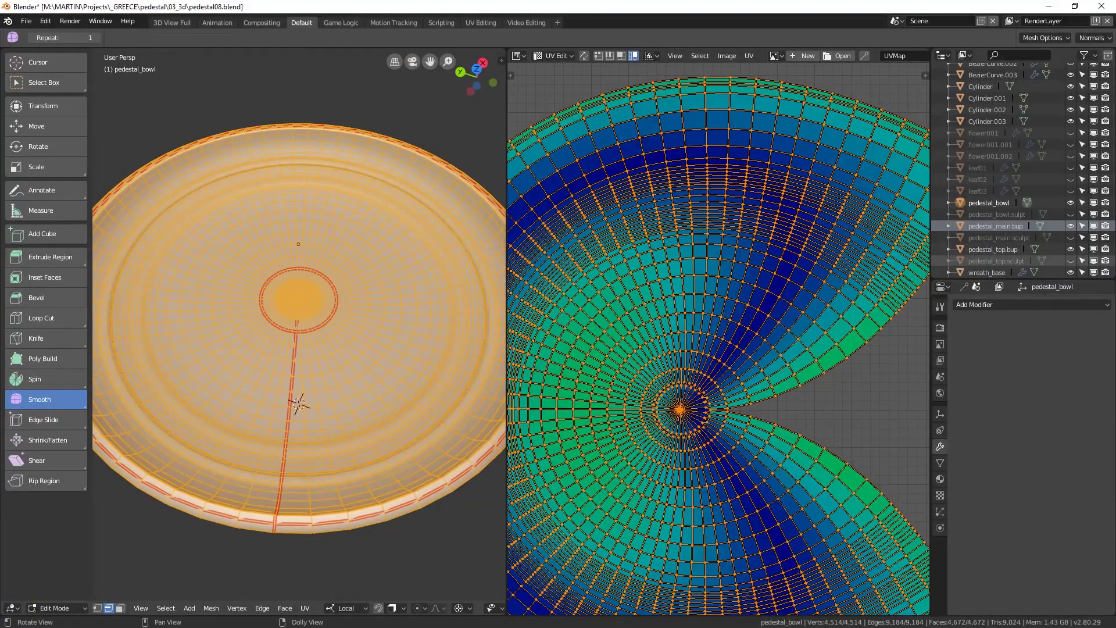
pyautogui.doubleClick(304, 215)
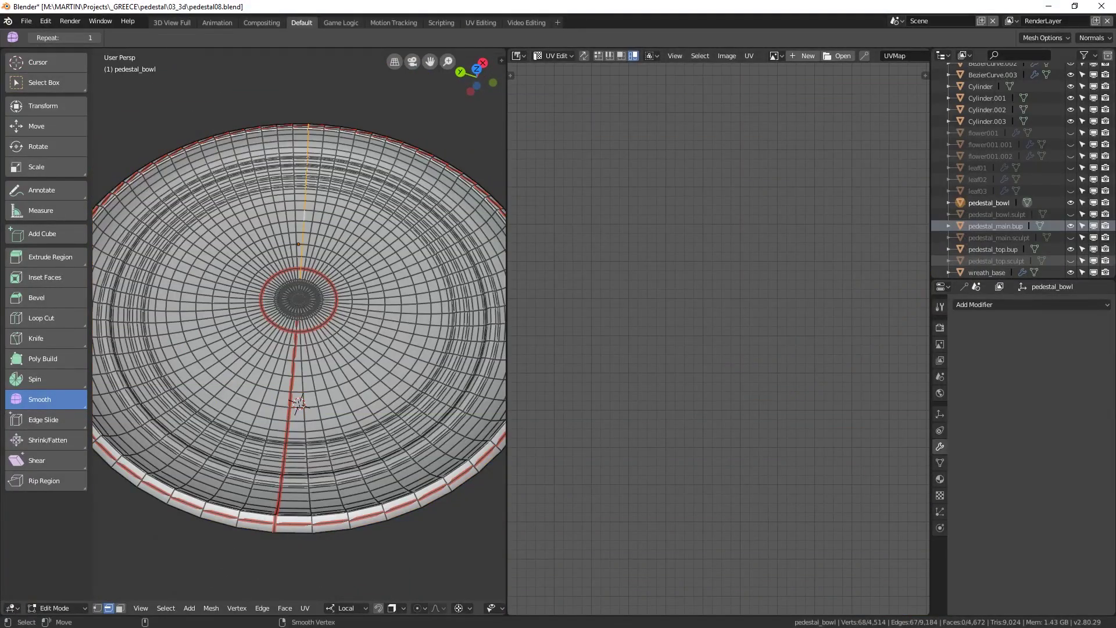
pyautogui.click(305, 607)
pyautogui.click(331, 462)
# - Select the entire bowl mesh and unwrap it again with both radial seams
pyautogui.press('a')
pyautogui.press('u')
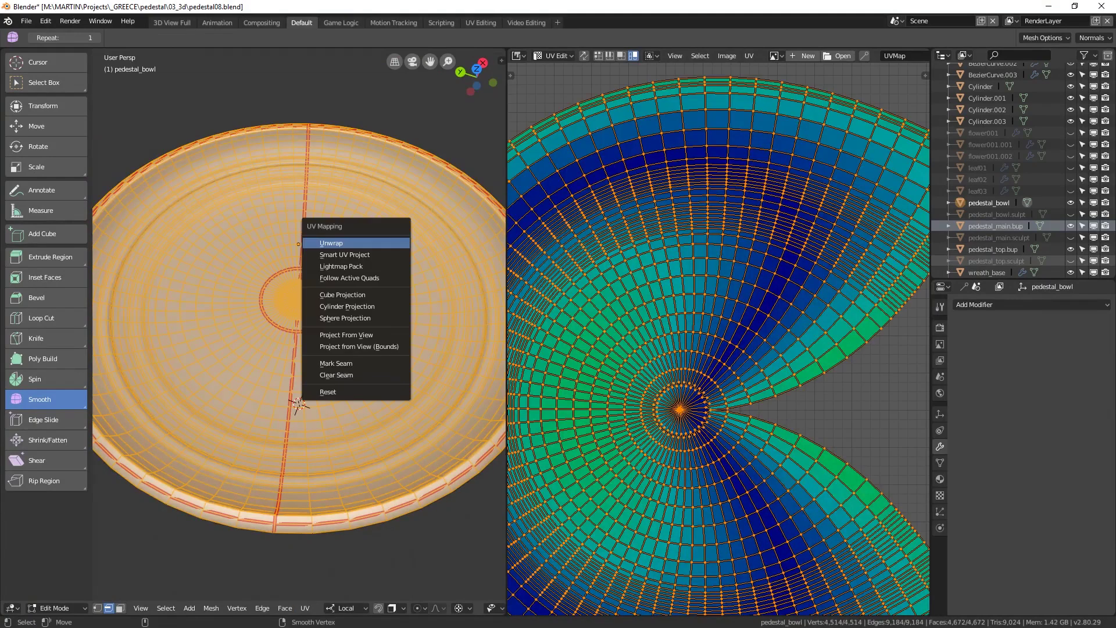
pyautogui.click(388, 242)
pyautogui.scroll(-10, 685, 375)
pyautogui.scroll(3, 719, 340)
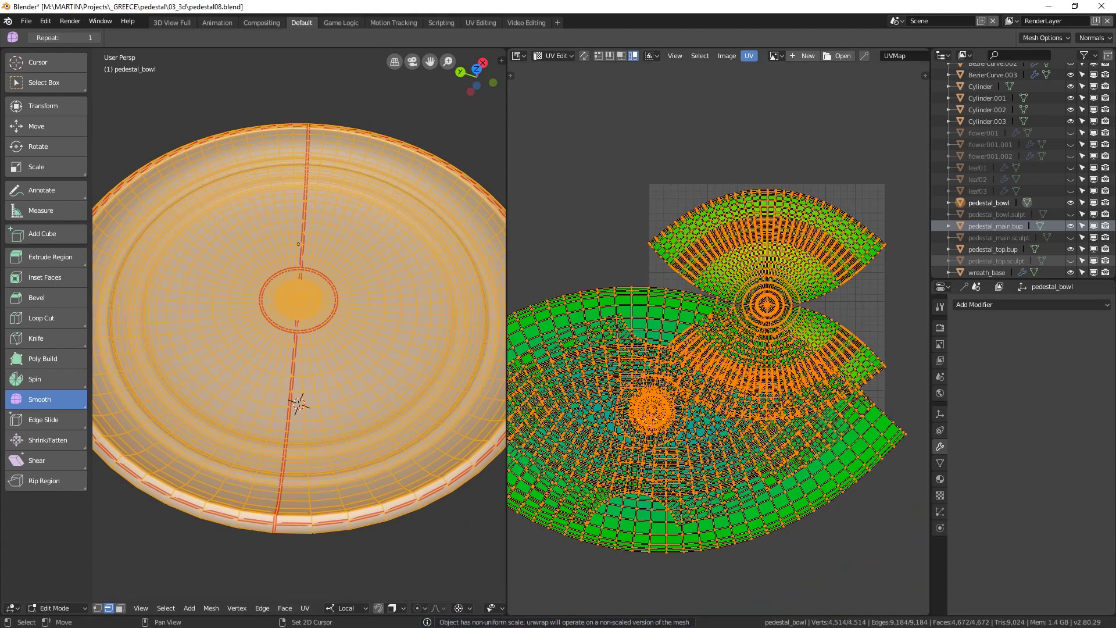
# - Equalize the bowl's UV islands with Average Islands Scale and arrange them with Pack Islands
pyautogui.click(749, 56)
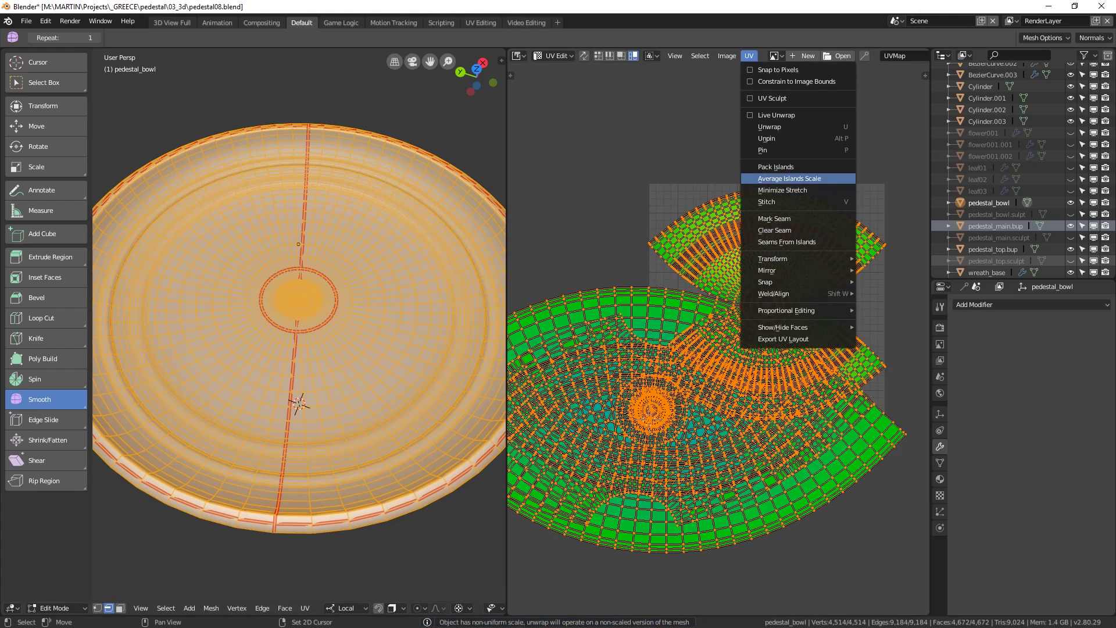
pyautogui.click(789, 179)
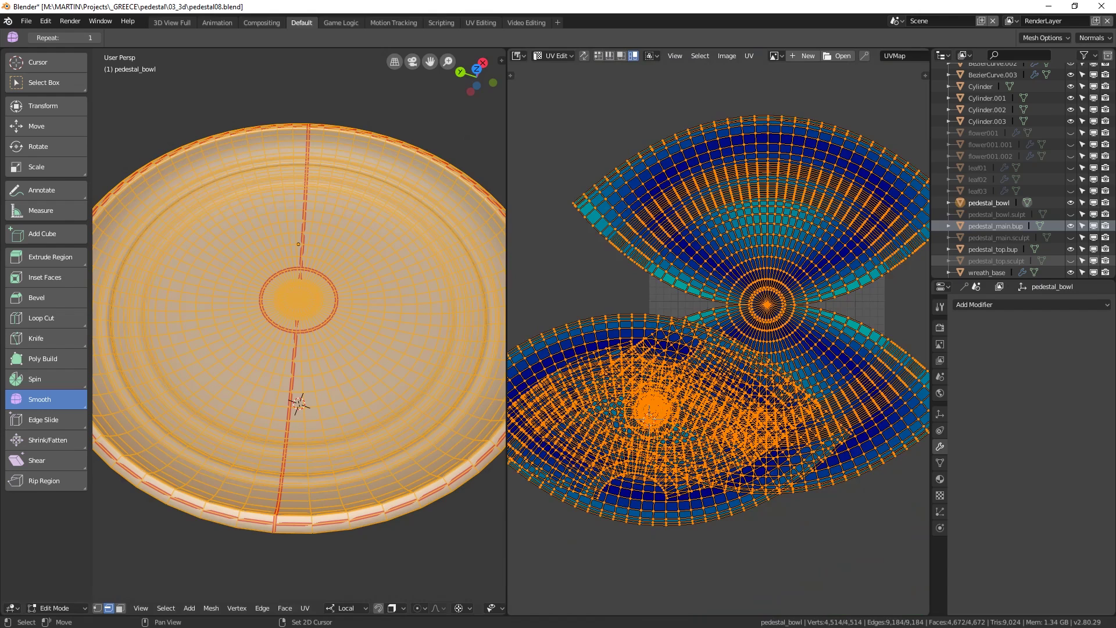
pyautogui.click(749, 56)
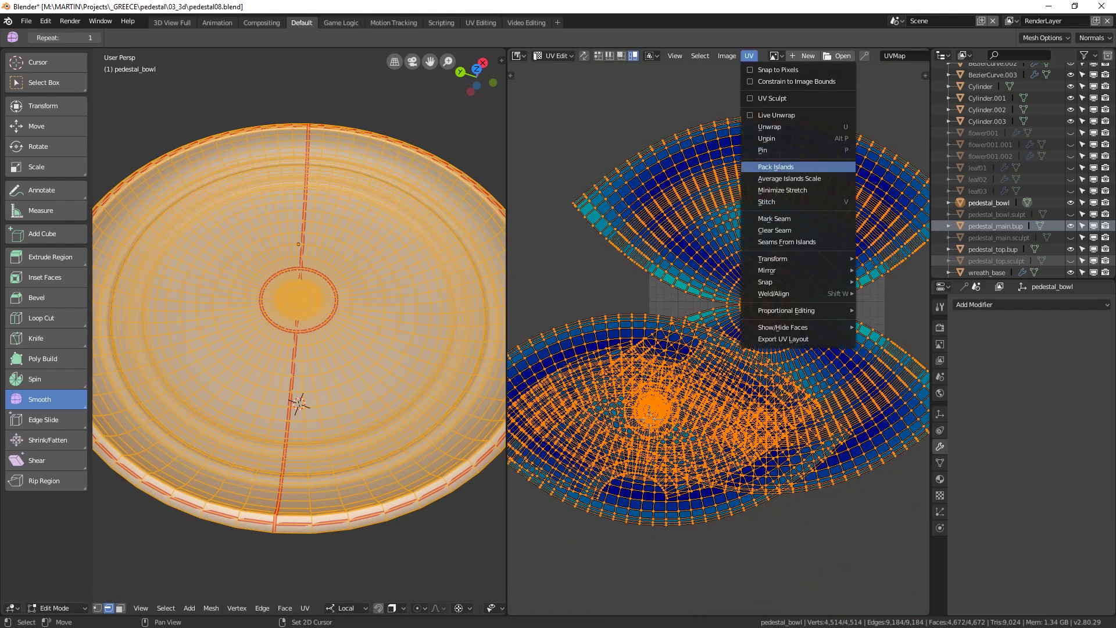
pyautogui.click(776, 167)
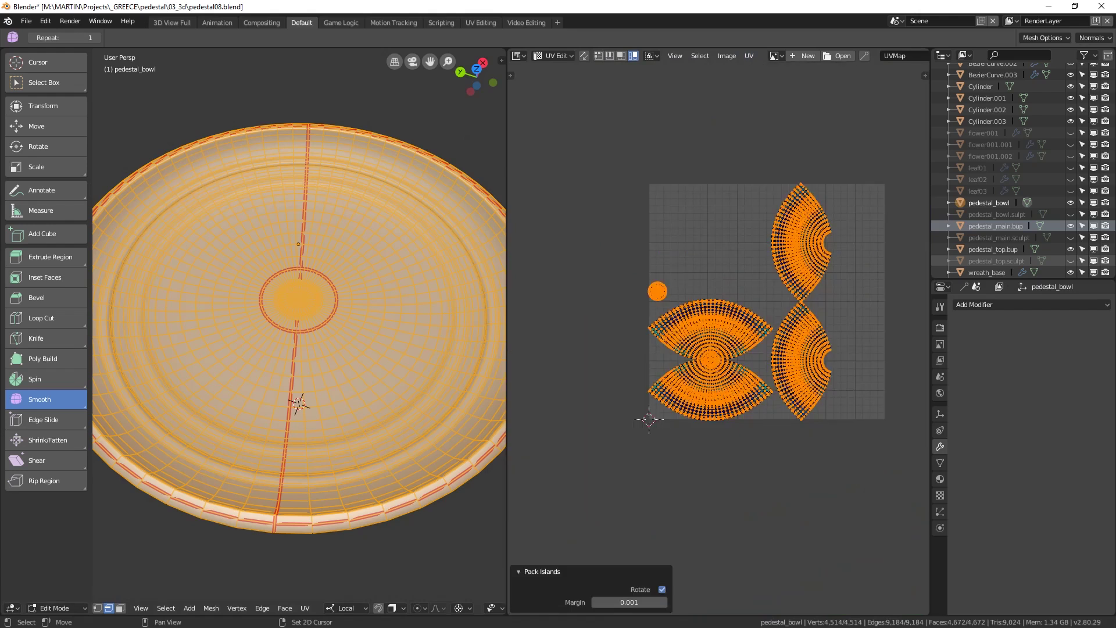
pyautogui.scroll(2, 719, 338)
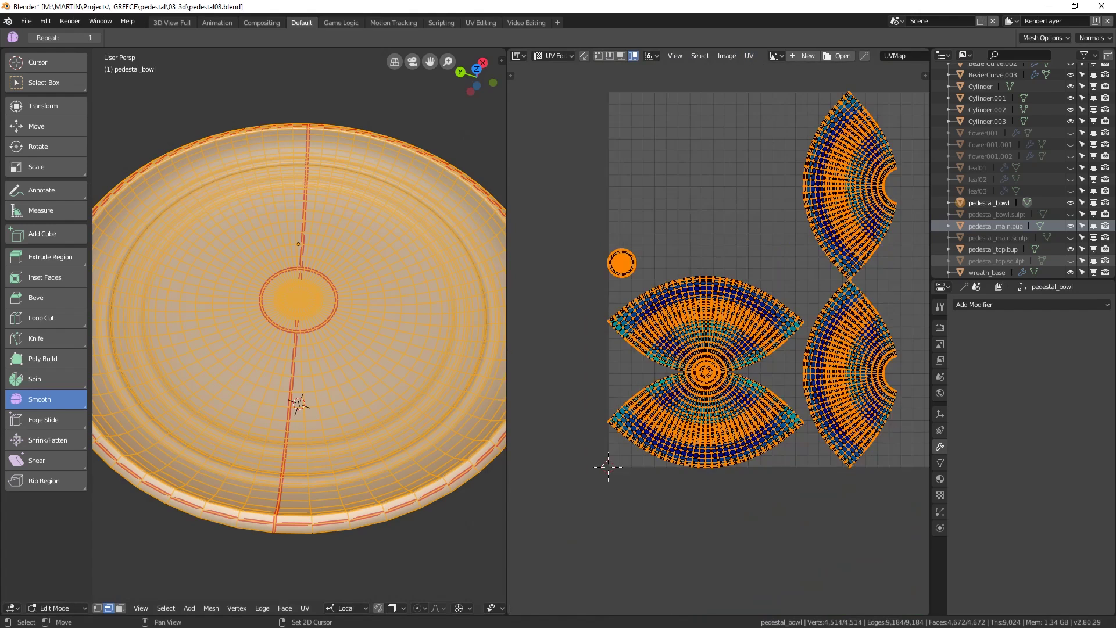
pyautogui.scroll(-1, 718, 338)
pyautogui.scroll(-5, 298, 331)
# - Leave the bowl's Edit Mode, add the pedestal top and main body to the selection, and enter Edit Mode for all three
pyautogui.press('Tab')
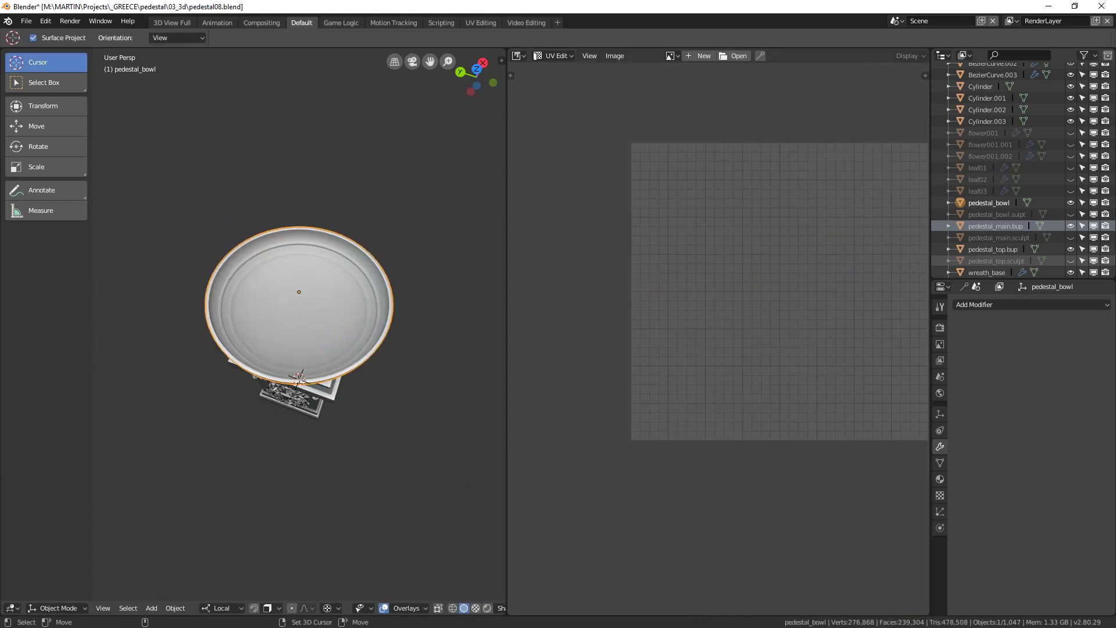
pyautogui.moveTo(298, 331); pyautogui.dragTo(299, 250, button='middle')
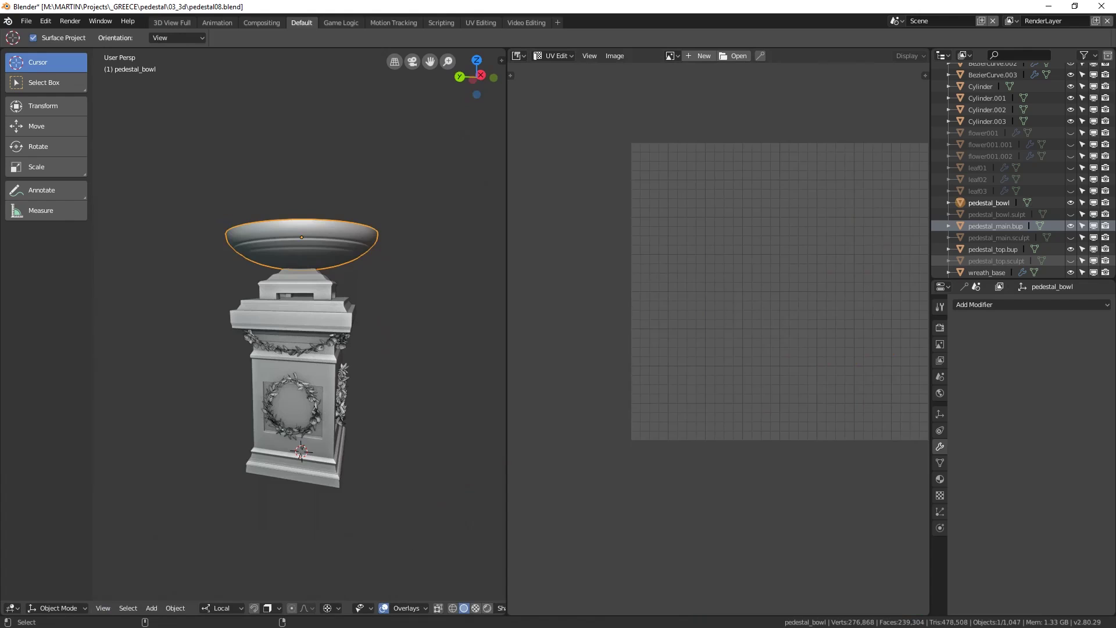
pyautogui.keyDown('shift'); pyautogui.click(297, 285); pyautogui.keyUp('shift')
pyautogui.keyDown('shift'); pyautogui.click(294, 317); pyautogui.keyUp('shift')
pyautogui.press('Tab')
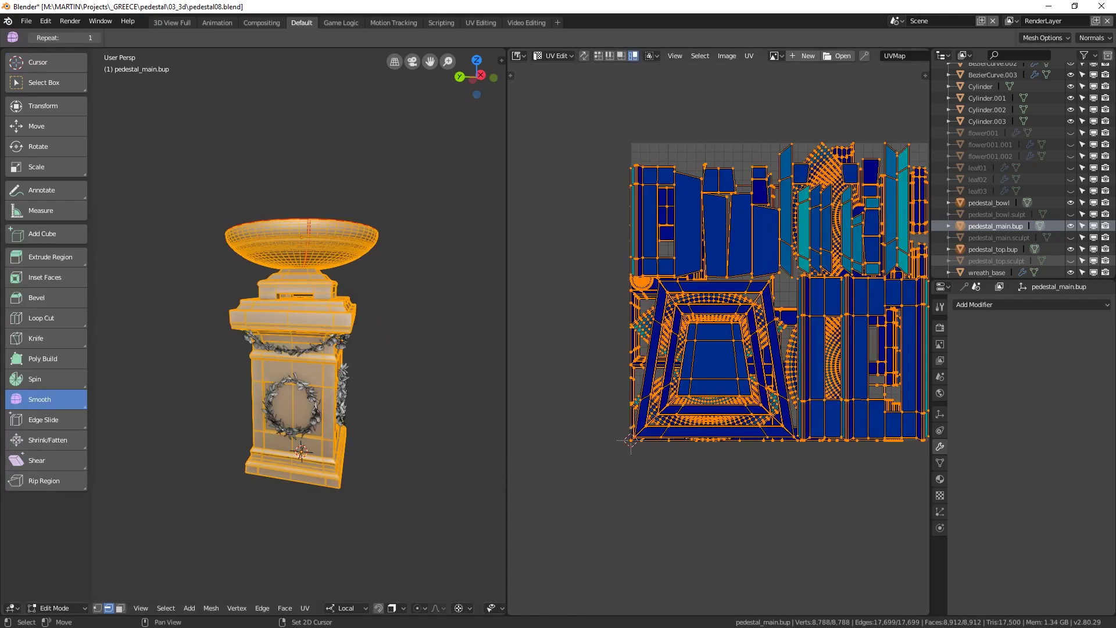
# - Average the island scale across the bowl, top and main body, and pack all their UV islands together
pyautogui.click(749, 56)
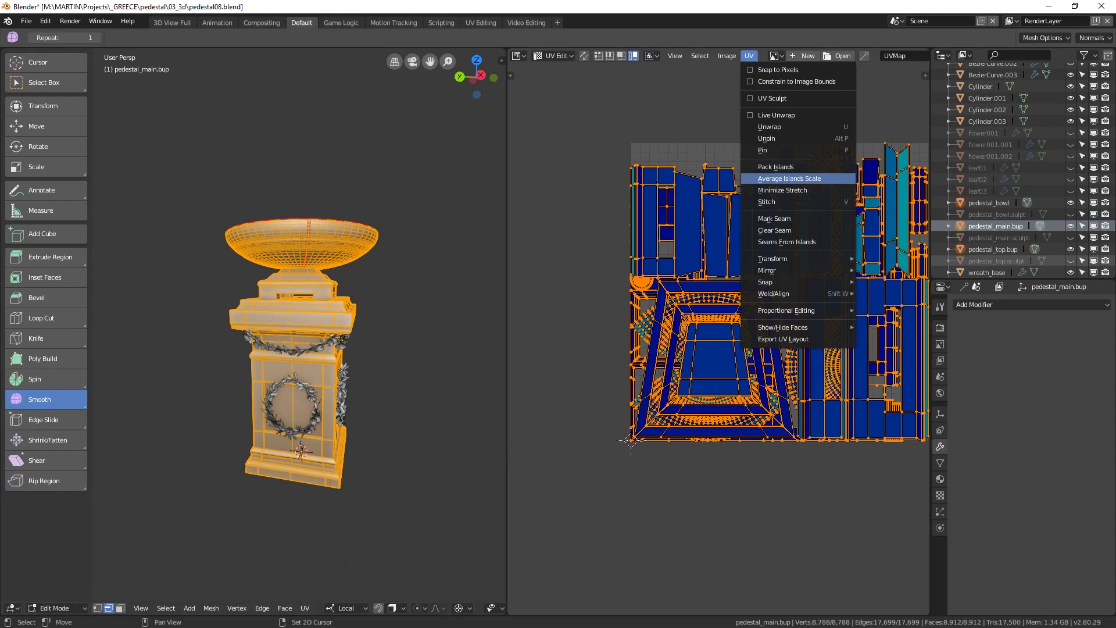
pyautogui.click(788, 178)
pyautogui.click(749, 56)
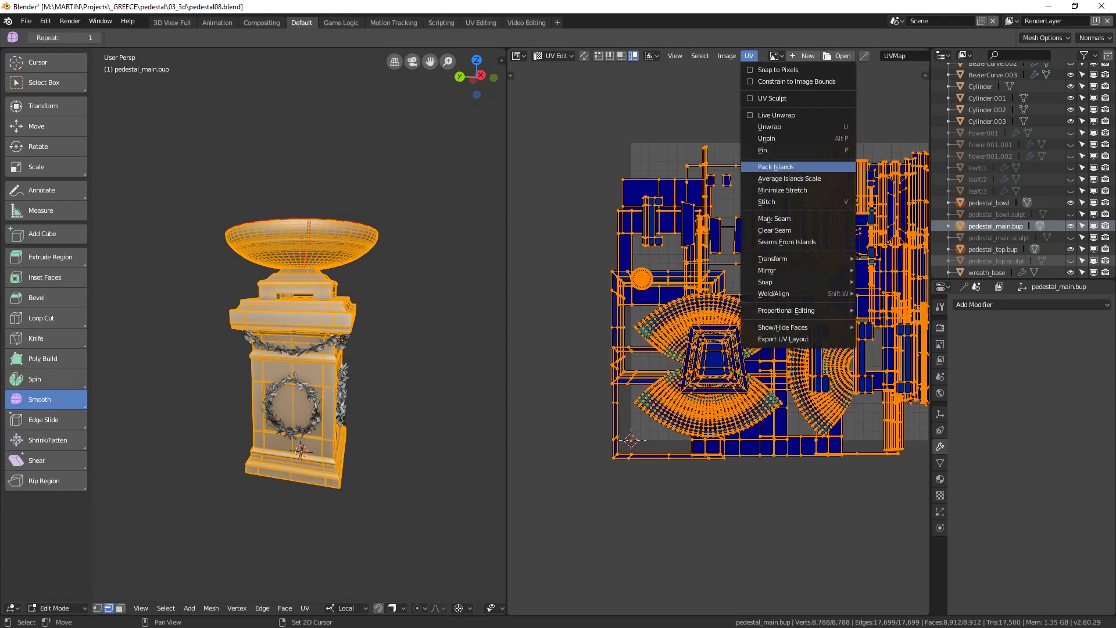
pyautogui.click(776, 167)
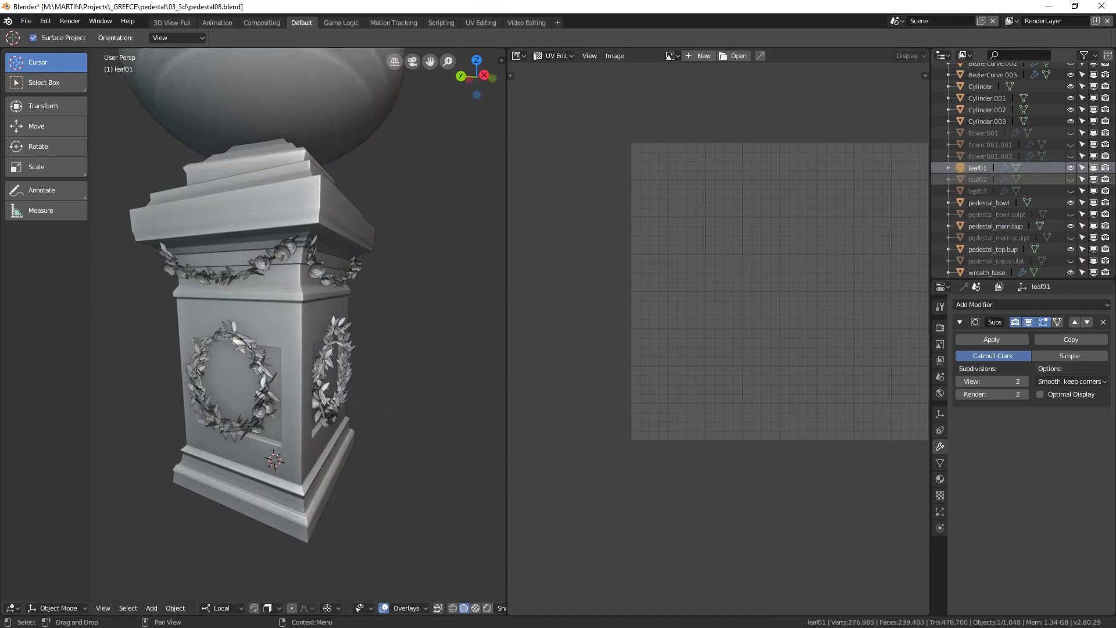
# - Unhide leaf02 and leaf03, select them together with leaf01, and isolate the three leaves in local view
pyautogui.scroll(-5, 279, 326)
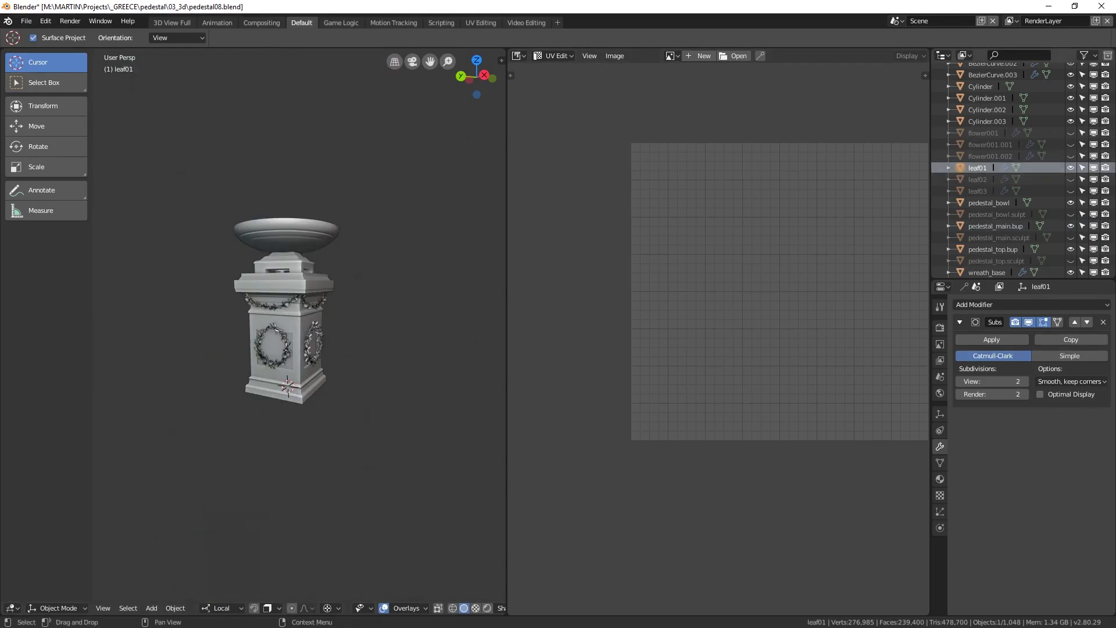
pyautogui.click(1071, 179)
pyautogui.click(1070, 191)
pyautogui.click(977, 190)
pyautogui.keyDown('shift'); pyautogui.click(977, 179); pyautogui.keyUp('shift')
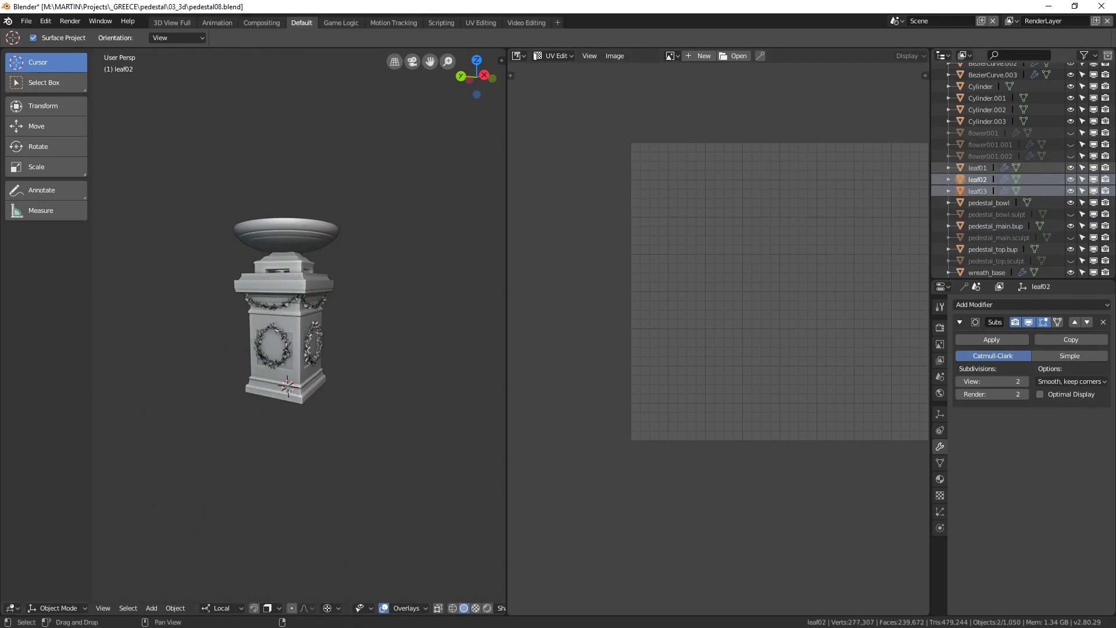
pyautogui.keyDown('shift'); pyautogui.click(978, 167); pyautogui.keyUp('shift')
pyautogui.press('KP_Divide')
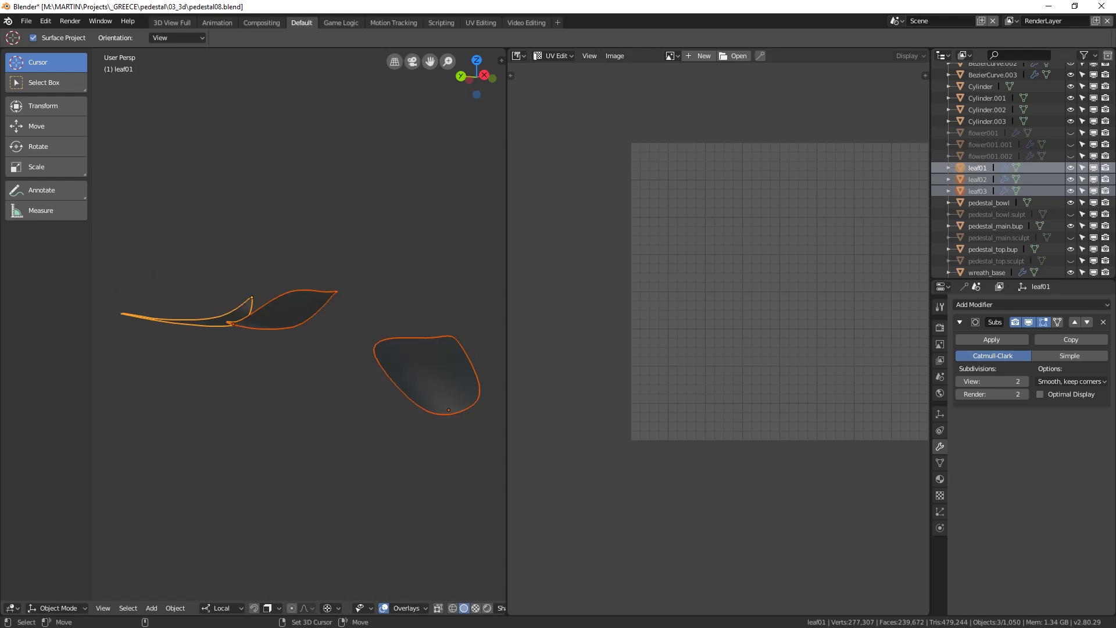
# - Enter Edit Mode on the three leaves and unwrap them with the Angle Based method
pyautogui.press('Tab')
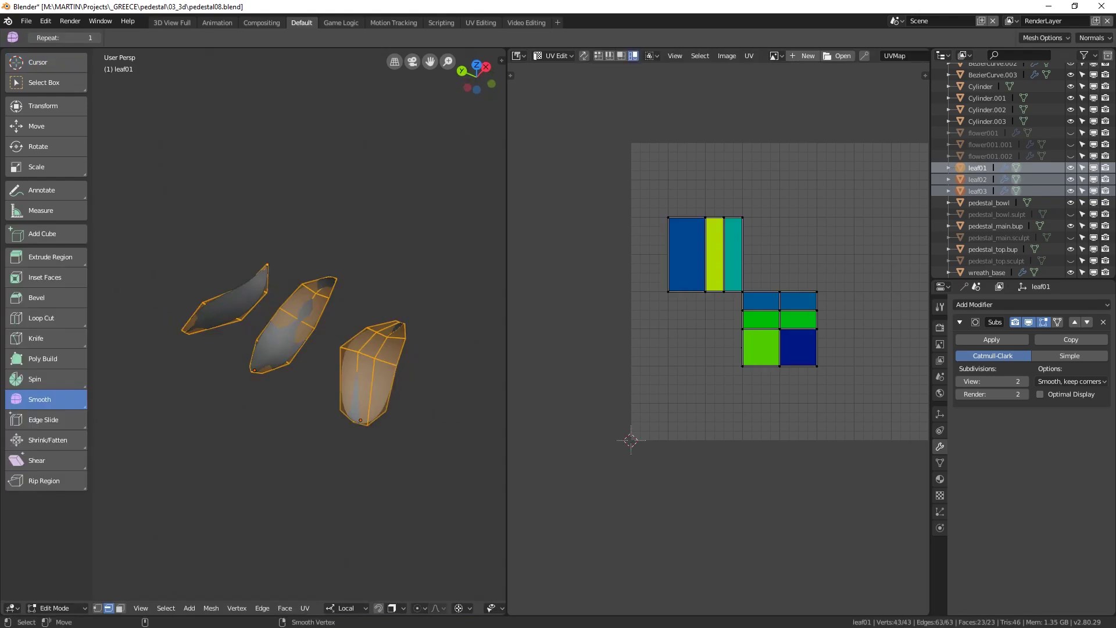
pyautogui.press('u')
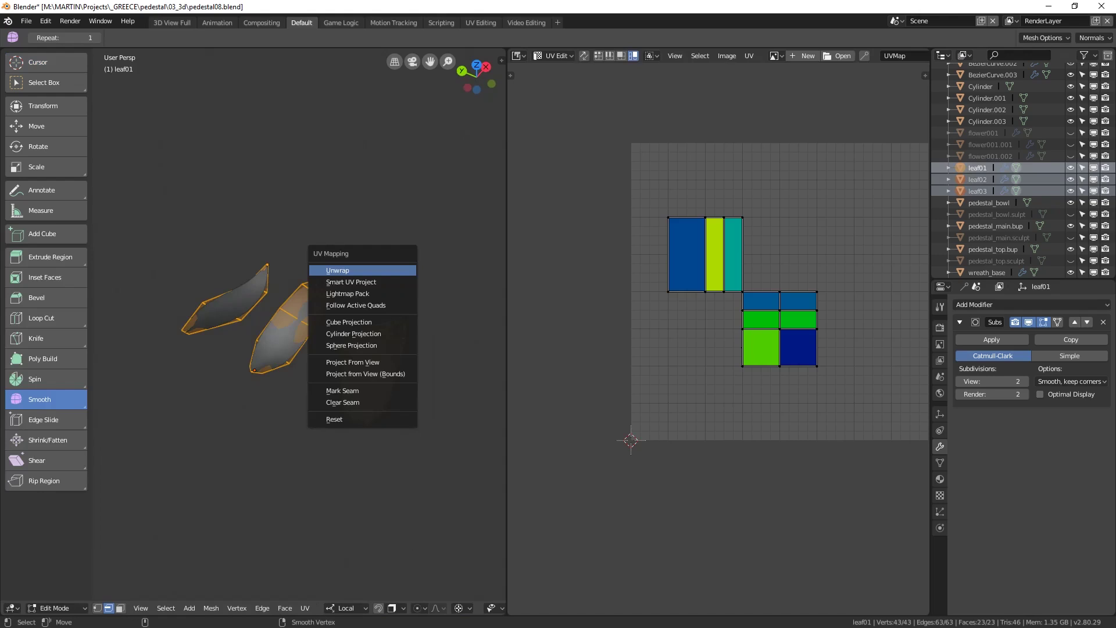
pyautogui.click(337, 270)
pyautogui.scroll(-8, 712, 347)
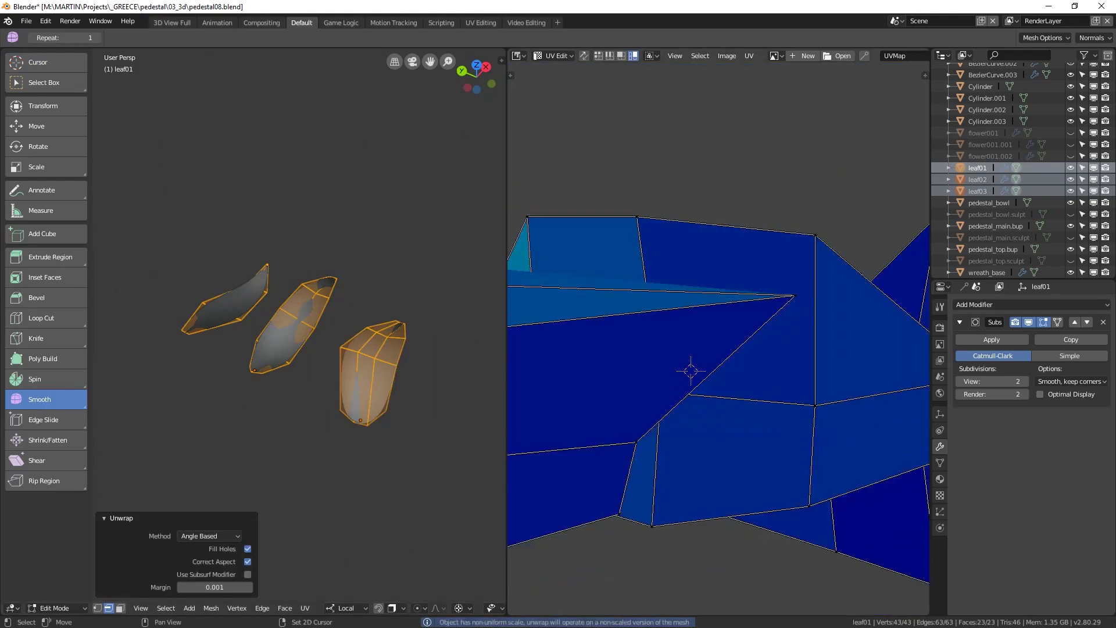
# - Average the island scale of the three leaves and pack their UV islands
pyautogui.click(748, 56)
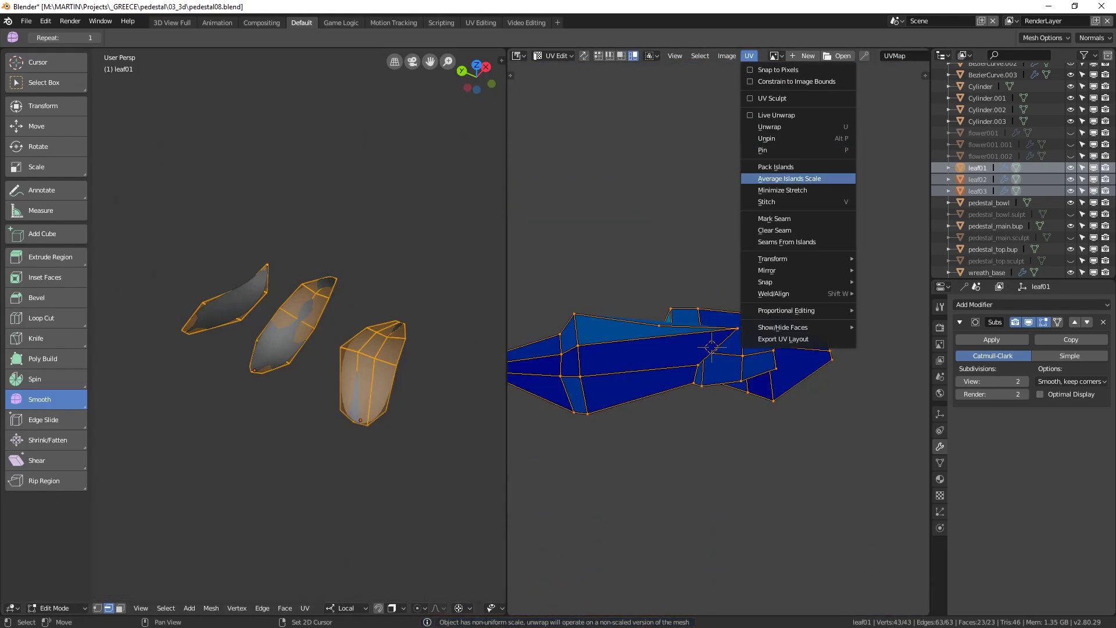
pyautogui.click(789, 179)
pyautogui.click(749, 56)
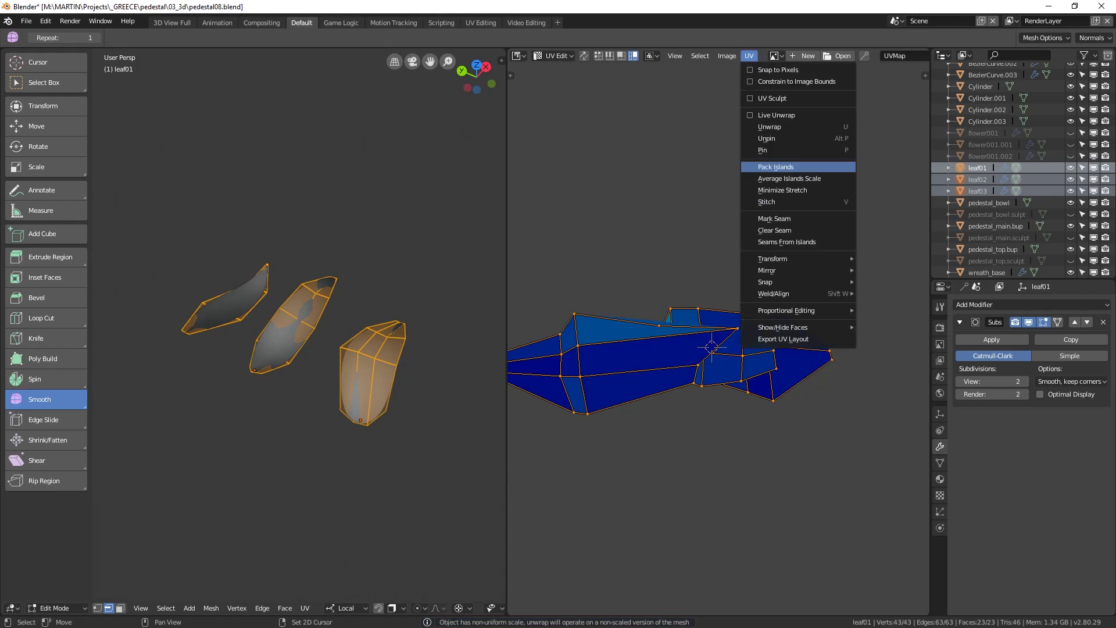
pyautogui.click(776, 167)
# - Move leaf01's UV island about 0.141 in X and 0.0391 in Y, away from the large neighbouring island
pyautogui.click(814, 371)
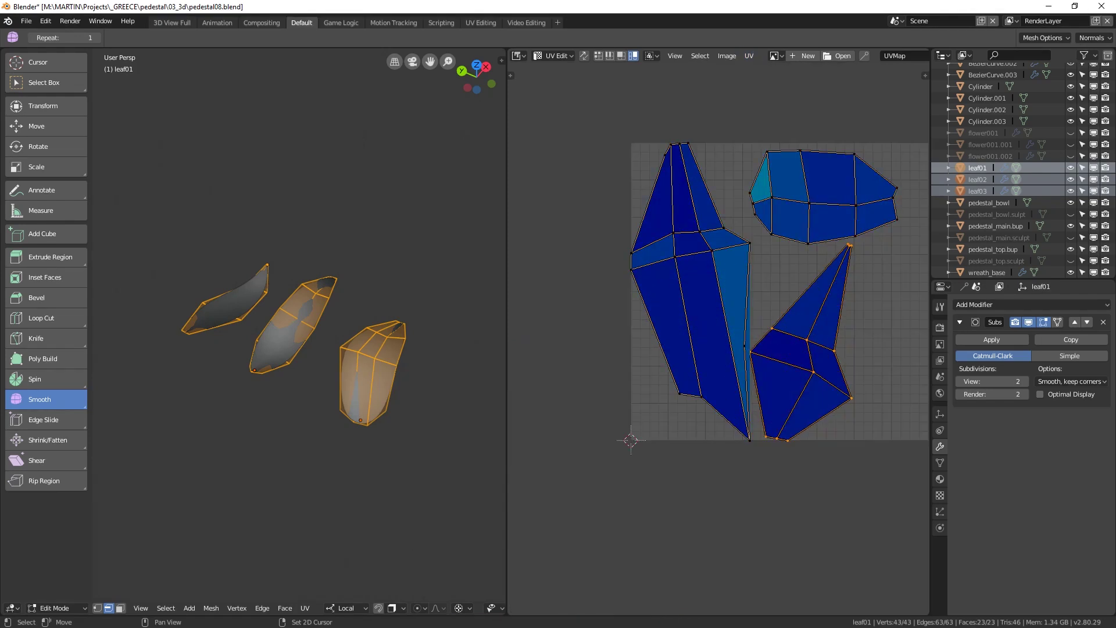
pyautogui.press('g')
pyautogui.click(855, 360)
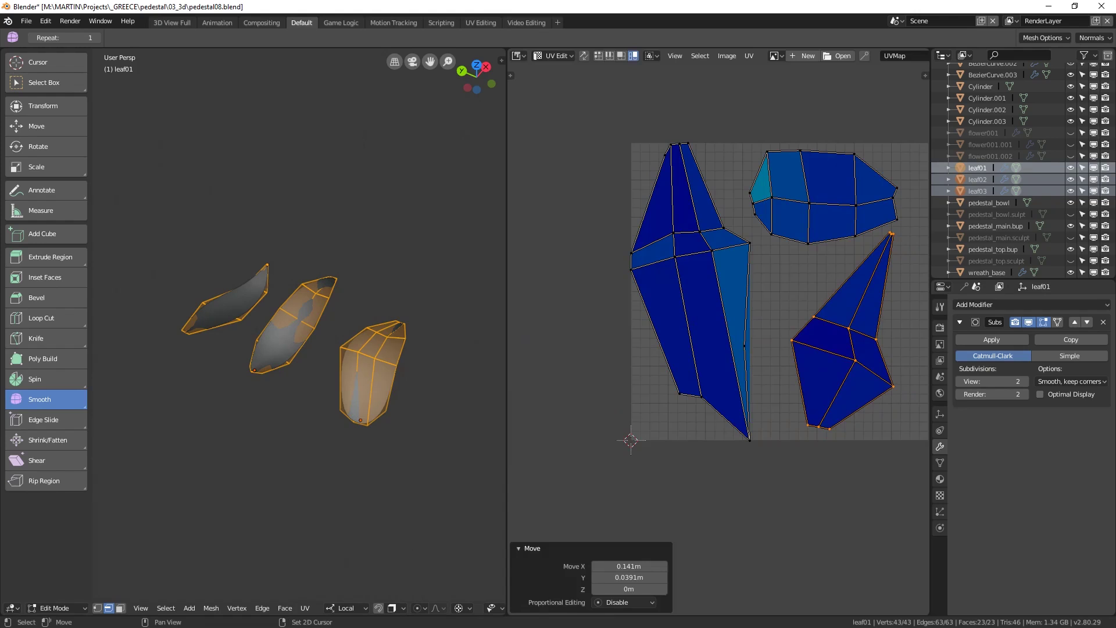
pyautogui.click(690, 302)
pyautogui.press('g')
pyautogui.press('Escape')
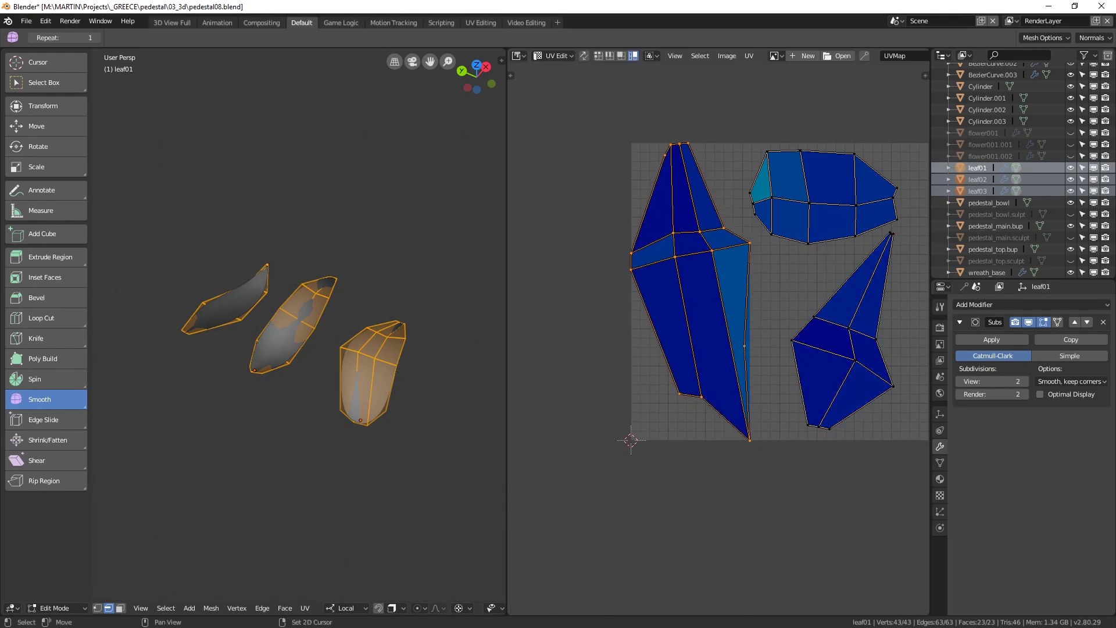
pyautogui.scroll(-1, 719, 331)
pyautogui.moveTo(768, 302); pyautogui.dragTo(724, 308, button='middle')
pyautogui.scroll(1, 718, 332)
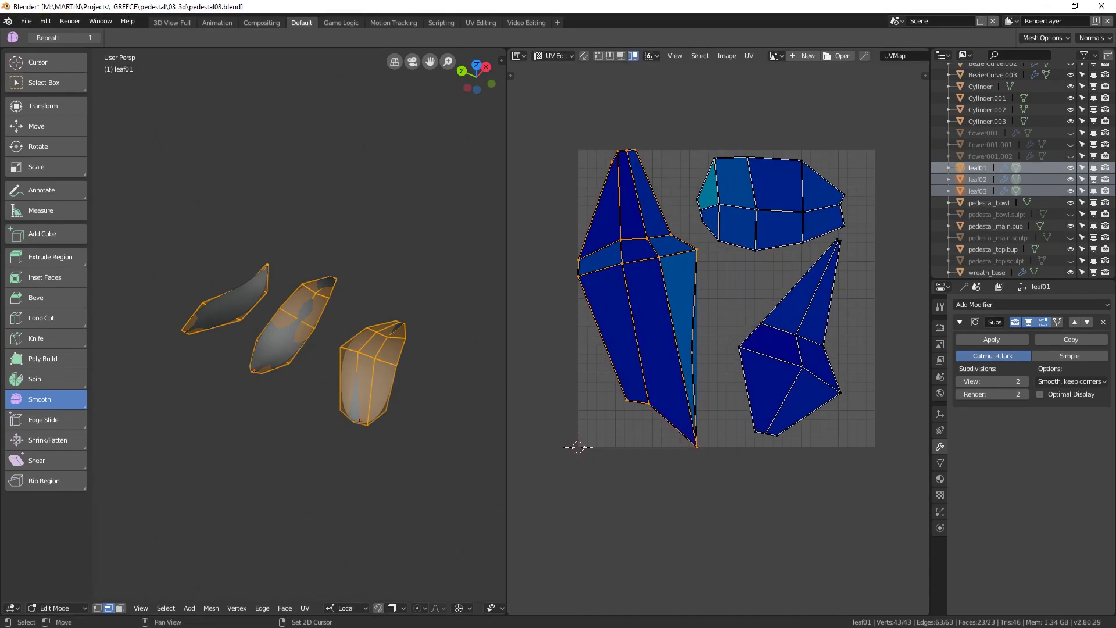
# - Leave Edit Mode, lower leaf01's Subdivision viewport level to 1 and apply the modifier
pyautogui.press('Tab')
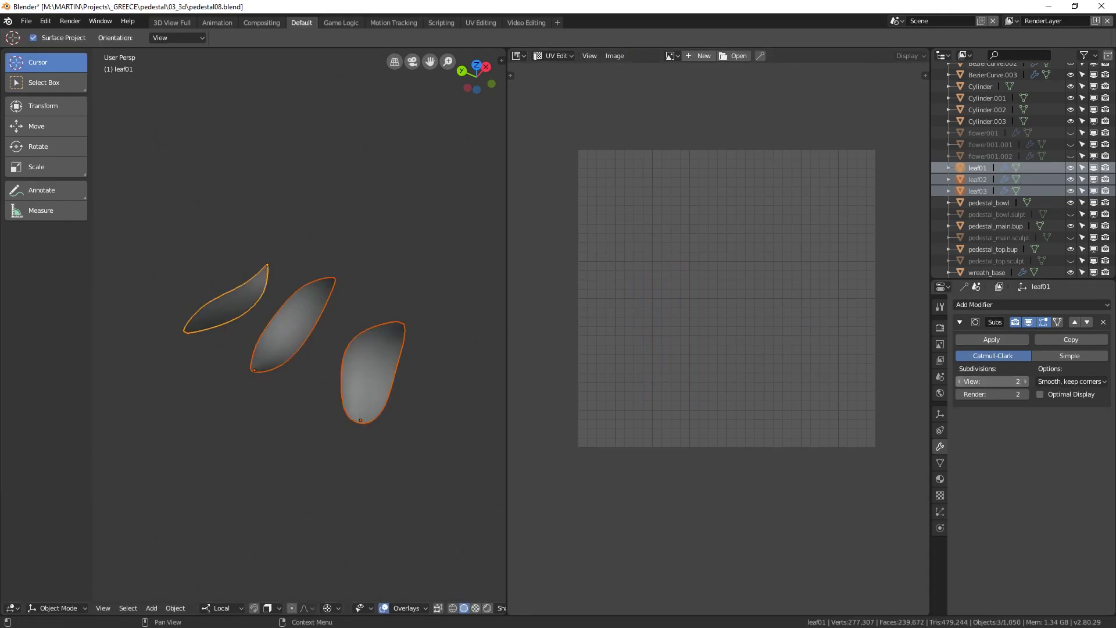
pyautogui.click(960, 381)
pyautogui.click(959, 394)
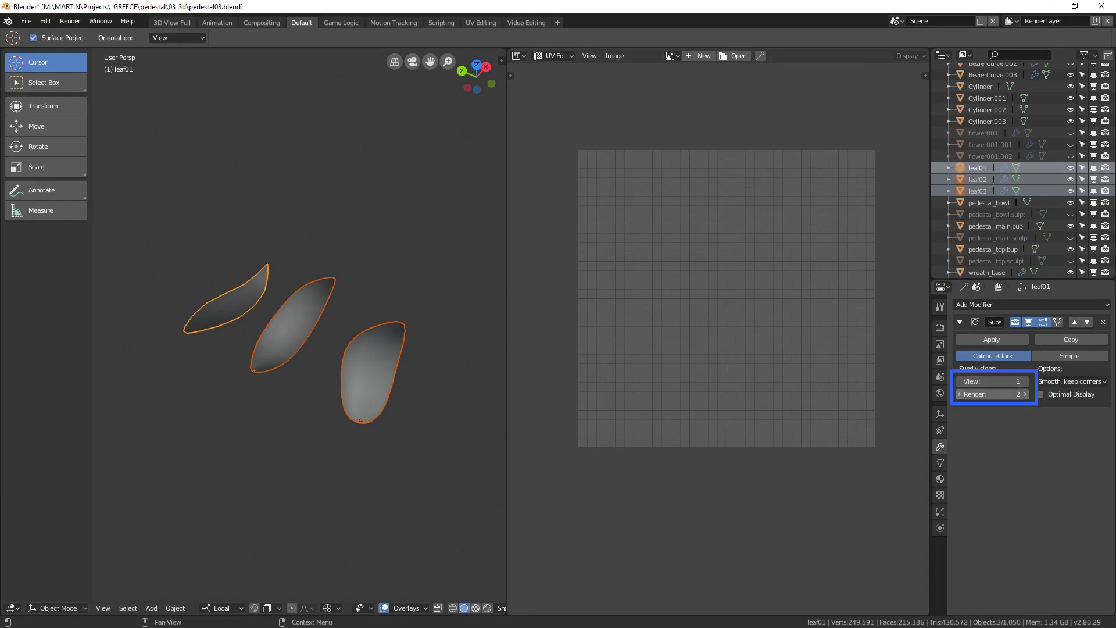
pyautogui.click(992, 340)
pyautogui.press('Tab')
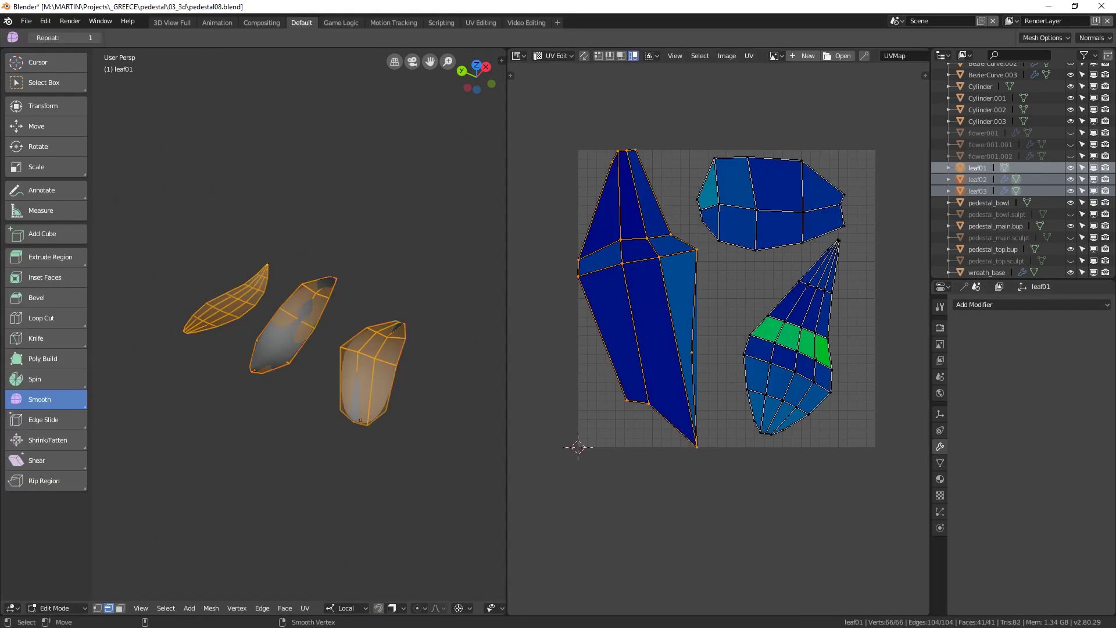
pyautogui.press('Tab')
# - Apply the Subdivision modifiers of leaf02 and leaf03 at viewport level 1
pyautogui.click(293, 325)
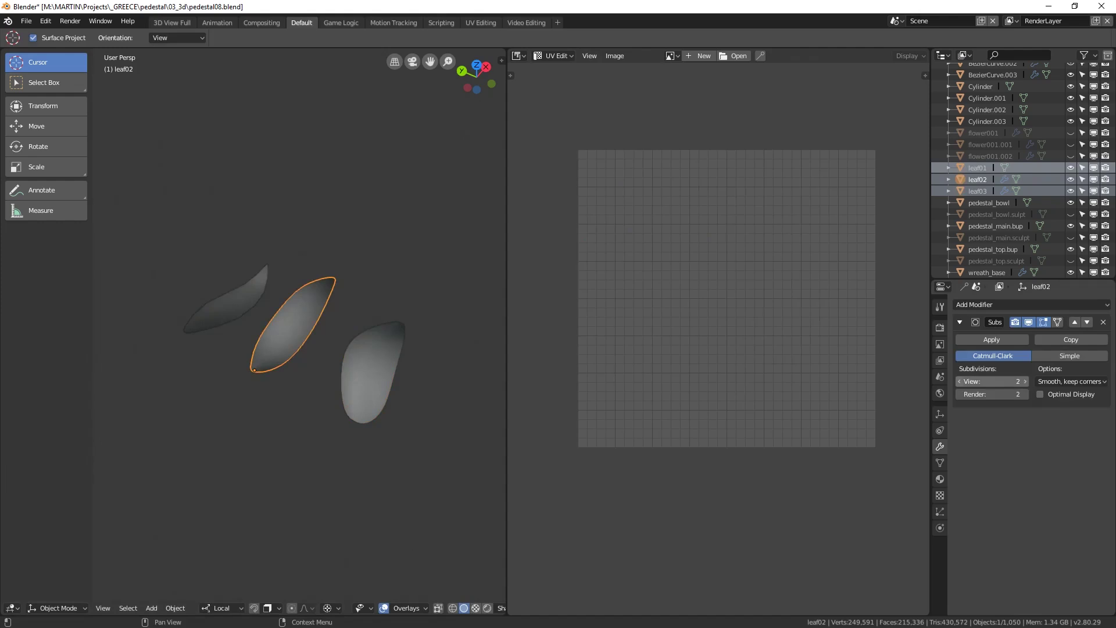
pyautogui.click(992, 339)
pyautogui.click(372, 372)
pyautogui.click(959, 382)
pyautogui.click(992, 340)
pyautogui.press('Tab')
pyautogui.press('Tab')
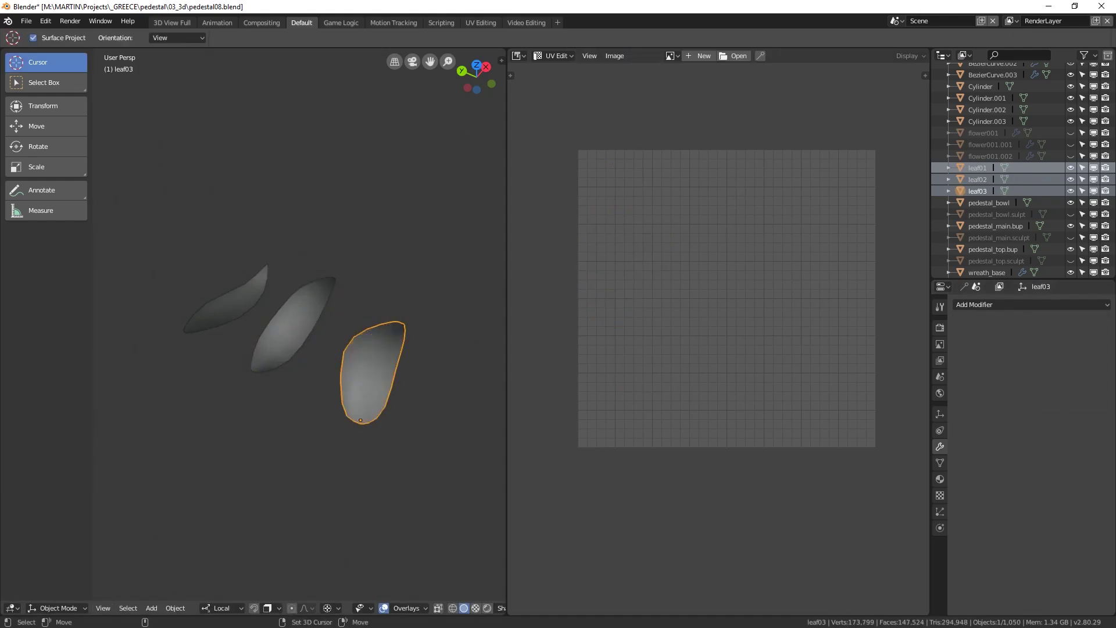
# - Select all three leaves together, enter Edit Mode and unwrap their subdivided meshes
pyautogui.keyDown('shift'); pyautogui.click(293, 325); pyautogui.keyUp('shift')
pyautogui.keyDown('shift'); pyautogui.click(227, 303); pyautogui.keyUp('shift')
pyautogui.press('Tab')
pyautogui.press('u')
pyautogui.click(349, 274)
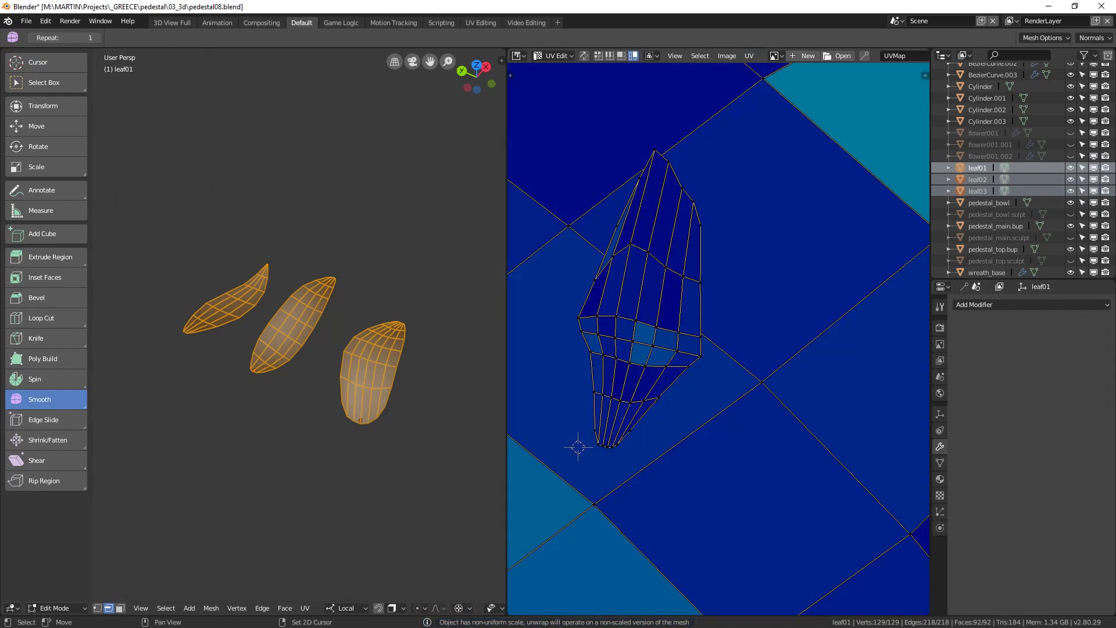
# - Average the island scale of the newly unwrapped leaves and pack the islands into the UV square
pyautogui.click(748, 55)
pyautogui.click(789, 179)
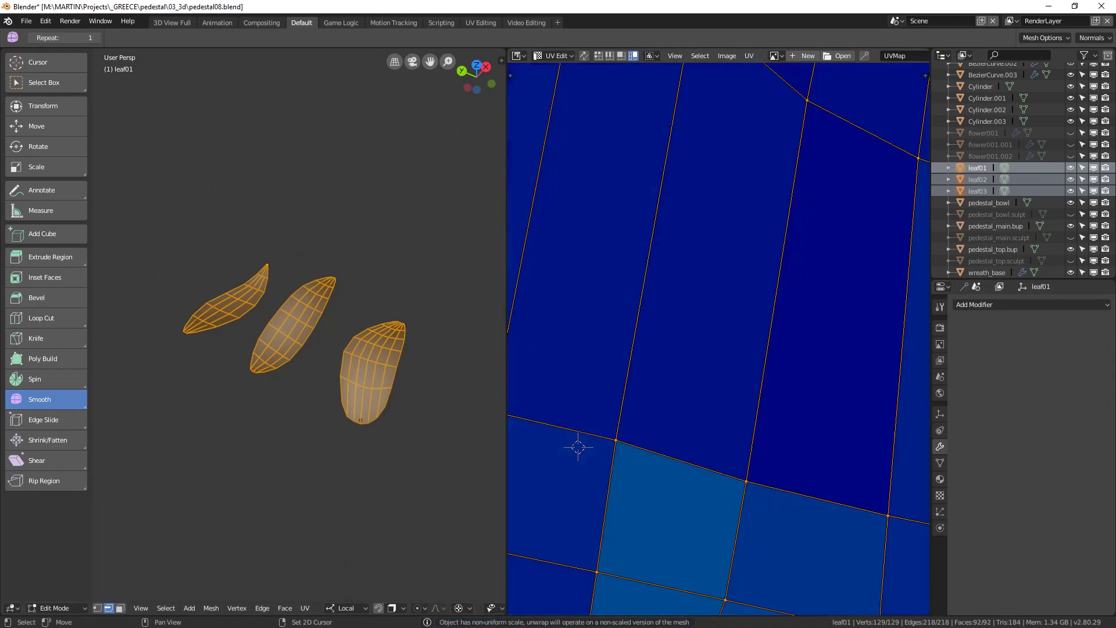
pyautogui.click(749, 56)
pyautogui.click(776, 167)
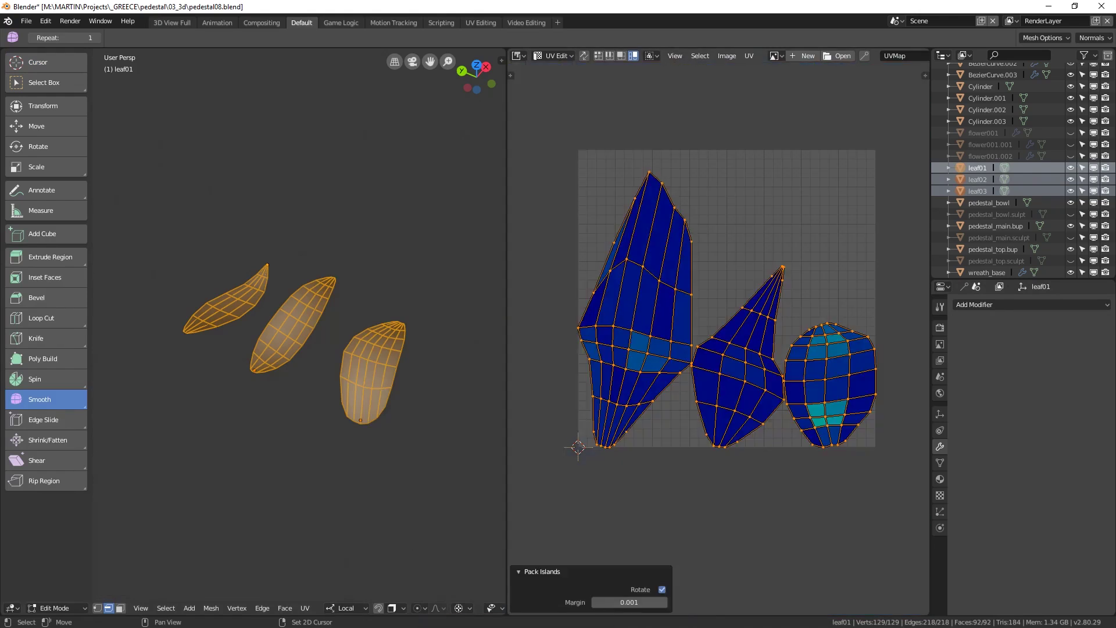
pyautogui.click(830, 380)
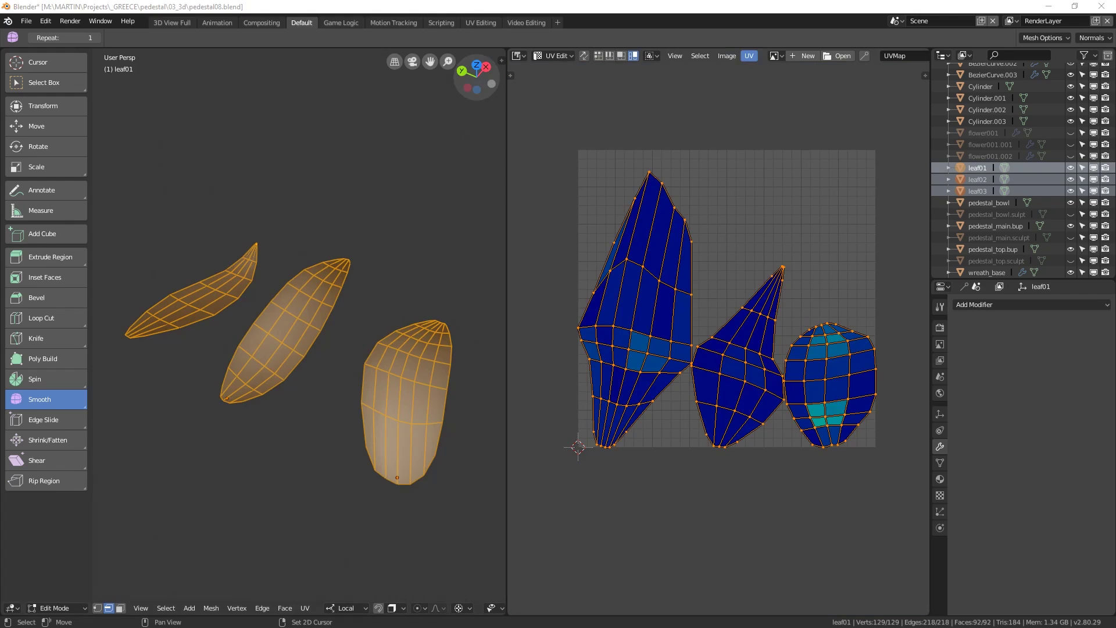
# - Export the leaves' UV layout as a PNG image named leaft_uv in the 04_textures folder
pyautogui.click(749, 56)
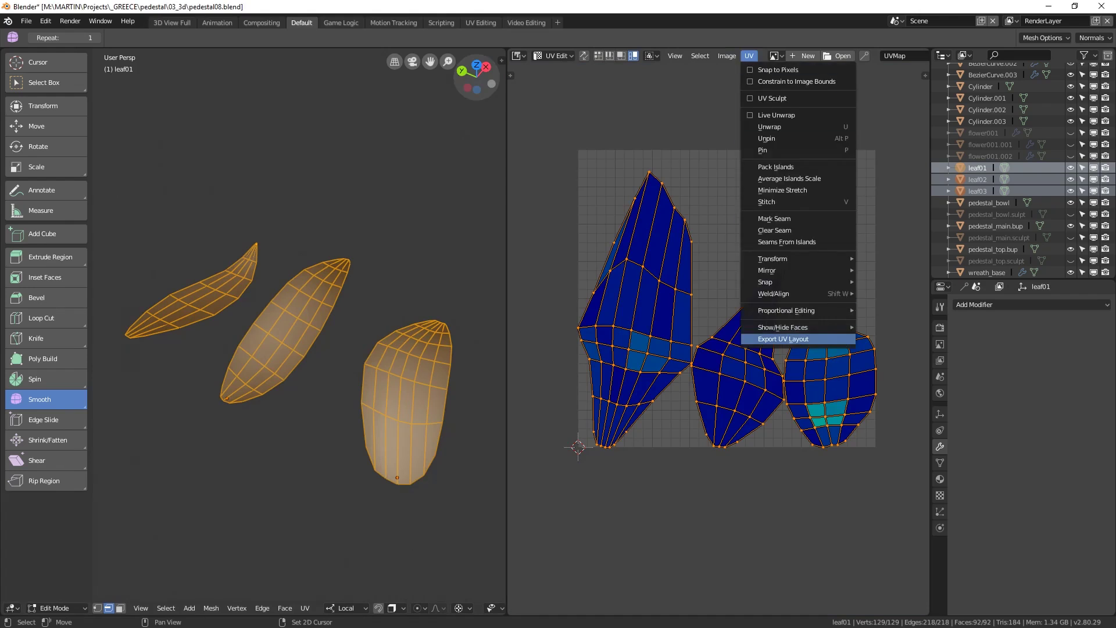
pyautogui.click(783, 339)
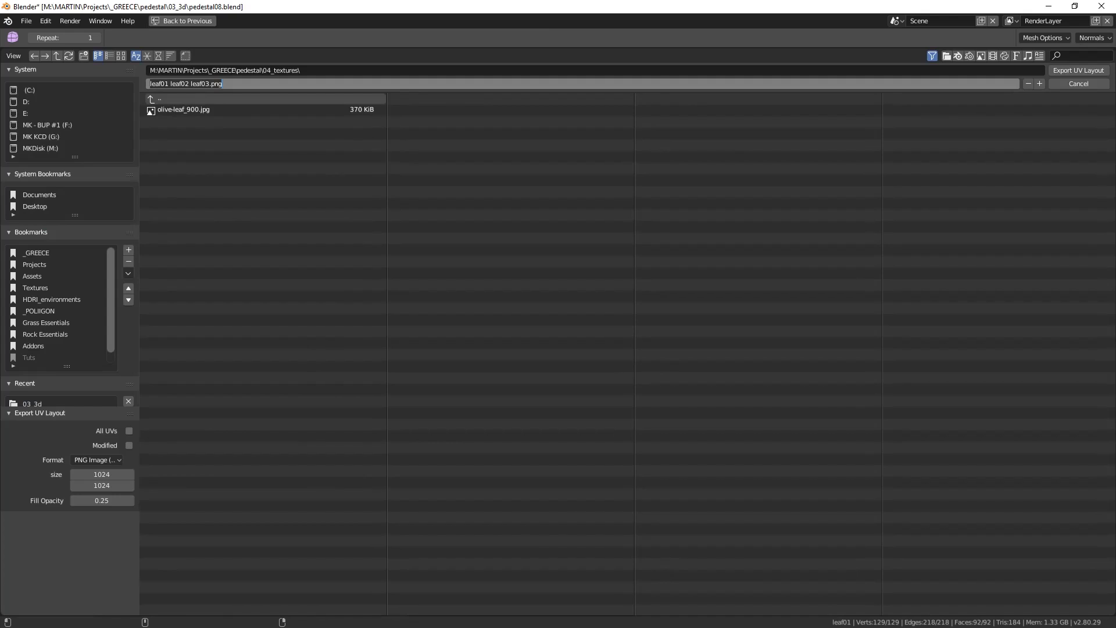
pyautogui.write('leaft_uv')
pyautogui.press('Return')
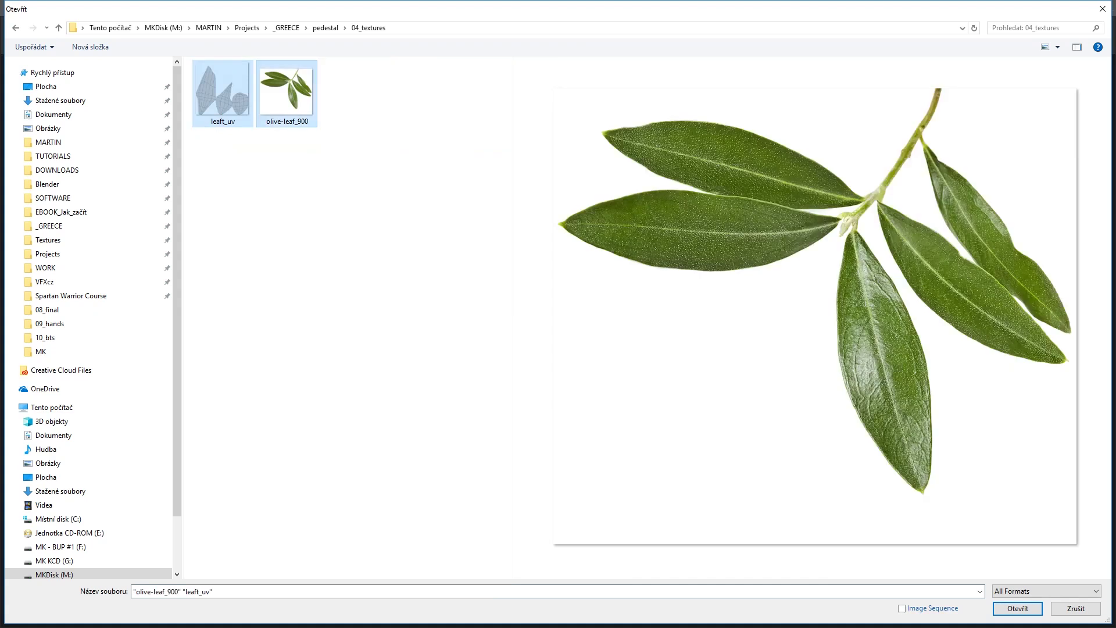
# - Open leaft_uv and olive-leaf_900 in Photoshop and lasso loosely around the photo's downward-pointing leaf
pyautogui.press('Return')
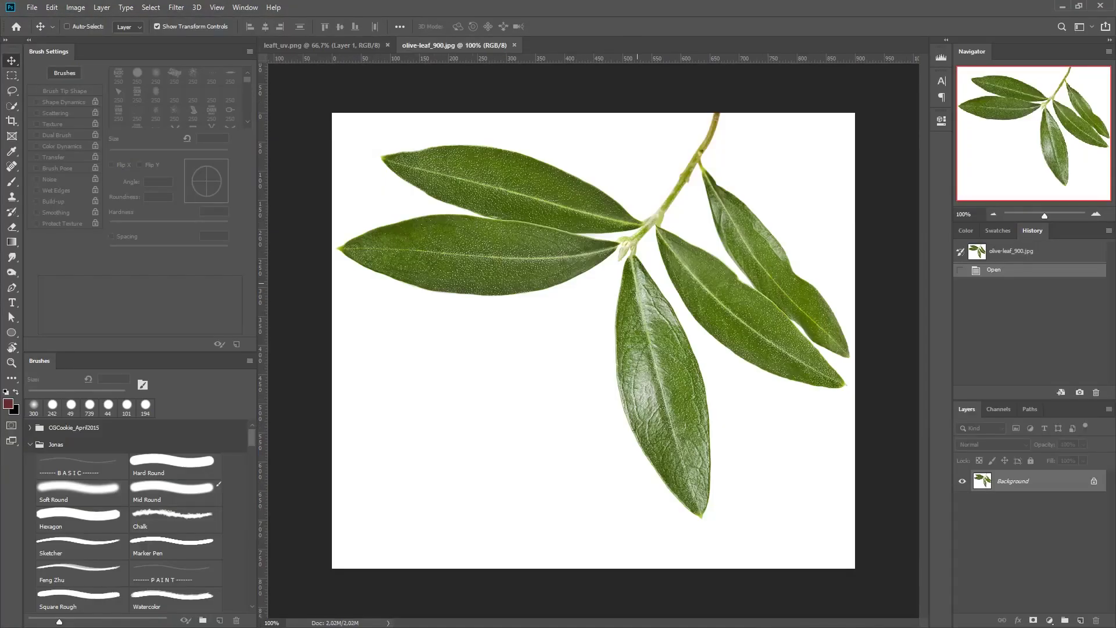
pyautogui.press('l')
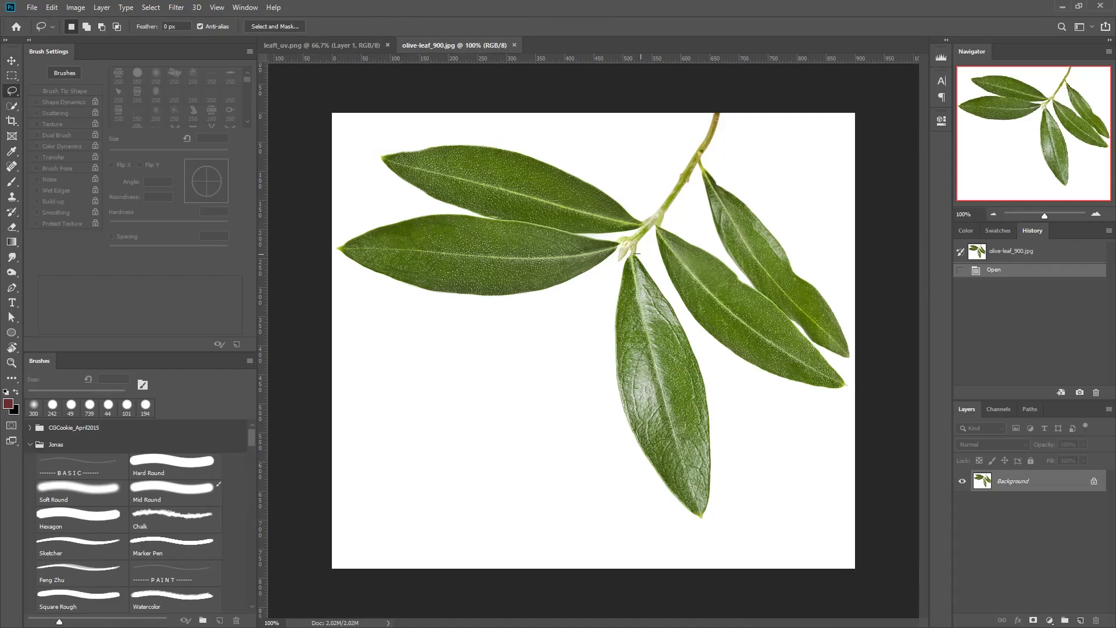
pyautogui.moveTo(637, 254)
pyautogui.mouseDown()
pyautogui.moveTo(616, 282)
pyautogui.moveTo(595, 449)
pyautogui.moveTo(730, 513)
pyautogui.moveTo(702, 357)
pyautogui.moveTo(654, 266)
pyautogui.mouseUp()
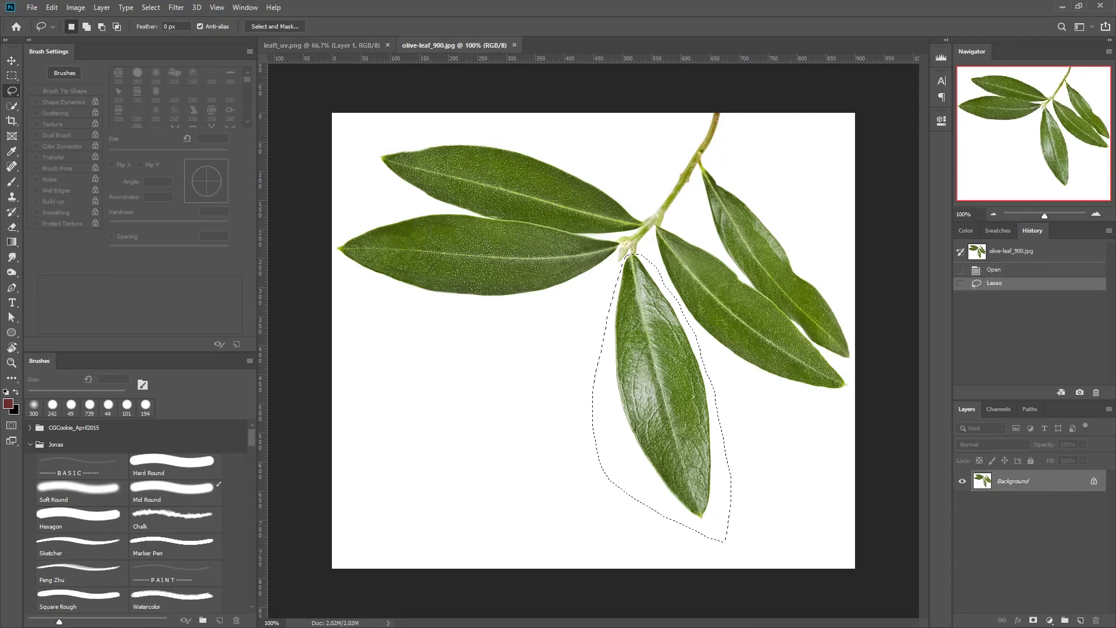
pyautogui.press('l')
# - Add a new layer beneath the UV layout in leaft_uv.png and paste the copied leaf into it
pyautogui.click(322, 45)
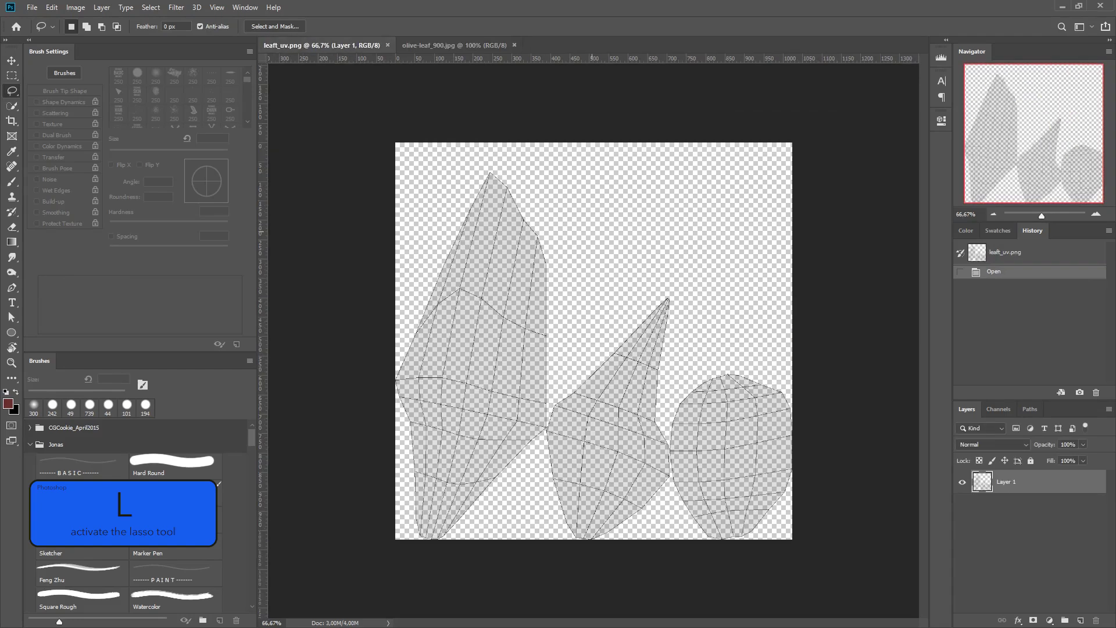
pyautogui.click(1080, 619)
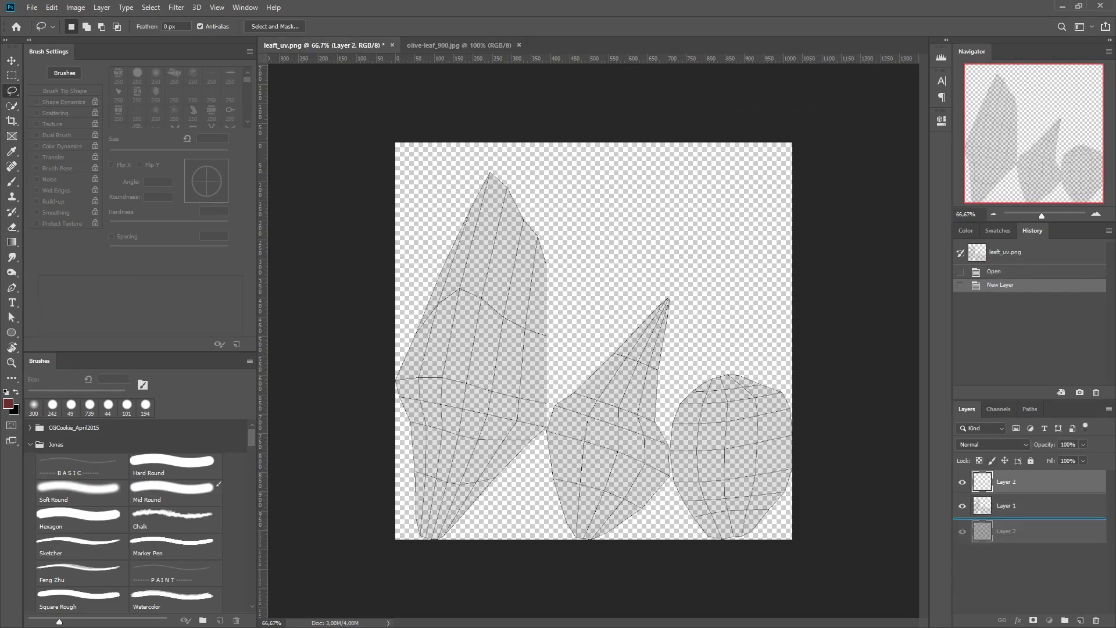
pyautogui.hotkey('ctrl', '[')
pyautogui.hotkey('ctrl', 'v')
# - Rotate the pasted leaf to about -155° and scale it to about 185% wide and 193% high over the largest UV island
pyautogui.press('v')
pyautogui.moveTo(603, 235); pyautogui.dragTo(526, 426)
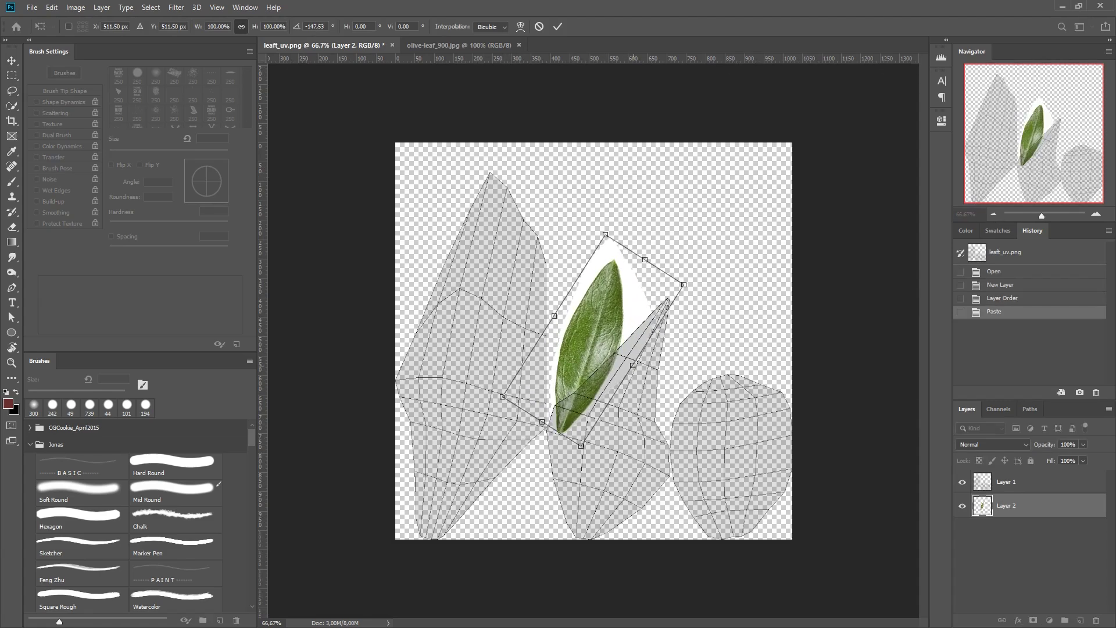
pyautogui.moveTo(634, 365); pyautogui.dragTo(658, 383)
pyautogui.moveTo(639, 326); pyautogui.dragTo(517, 372)
pyautogui.moveTo(593, 334); pyautogui.dragTo(682, 278)
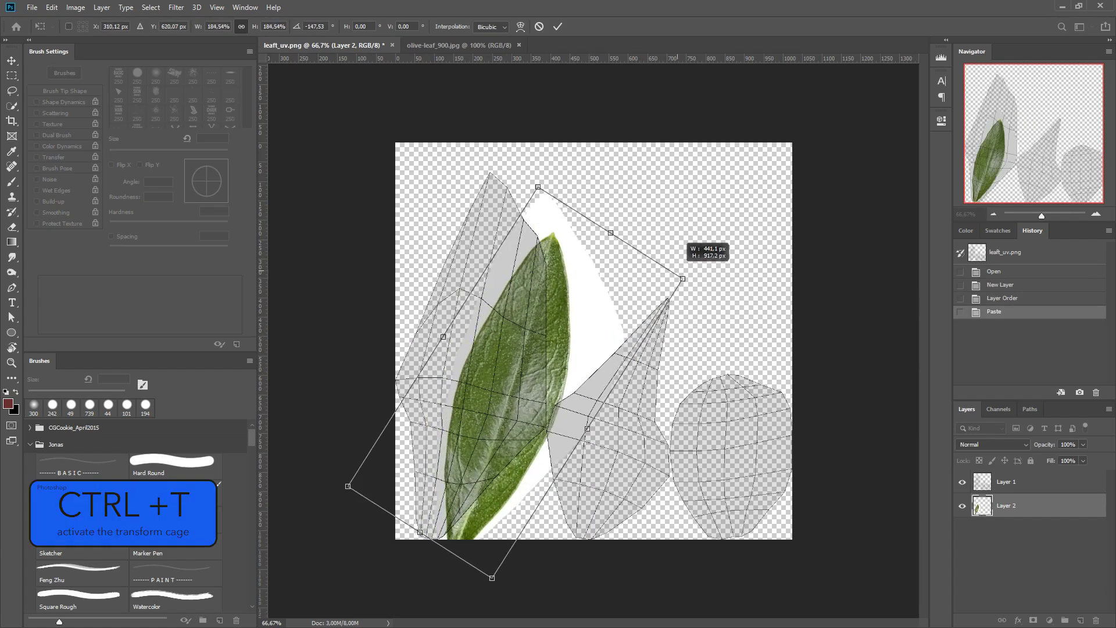
pyautogui.moveTo(656, 240); pyautogui.dragTo(642, 227)
pyautogui.moveTo(580, 300); pyautogui.dragTo(541, 268)
pyautogui.moveTo(560, 181)
pyautogui.mouseDown()
pyautogui.moveTo(559, 168)
pyautogui.moveTo(558, 185)
pyautogui.moveTo(579, 172)
pyautogui.mouseUp()
pyautogui.moveTo(545, 253); pyautogui.dragTo(543, 252)
# - Select the white background around the pasted leaf with the Magic Wand and delete it
pyautogui.press('w')
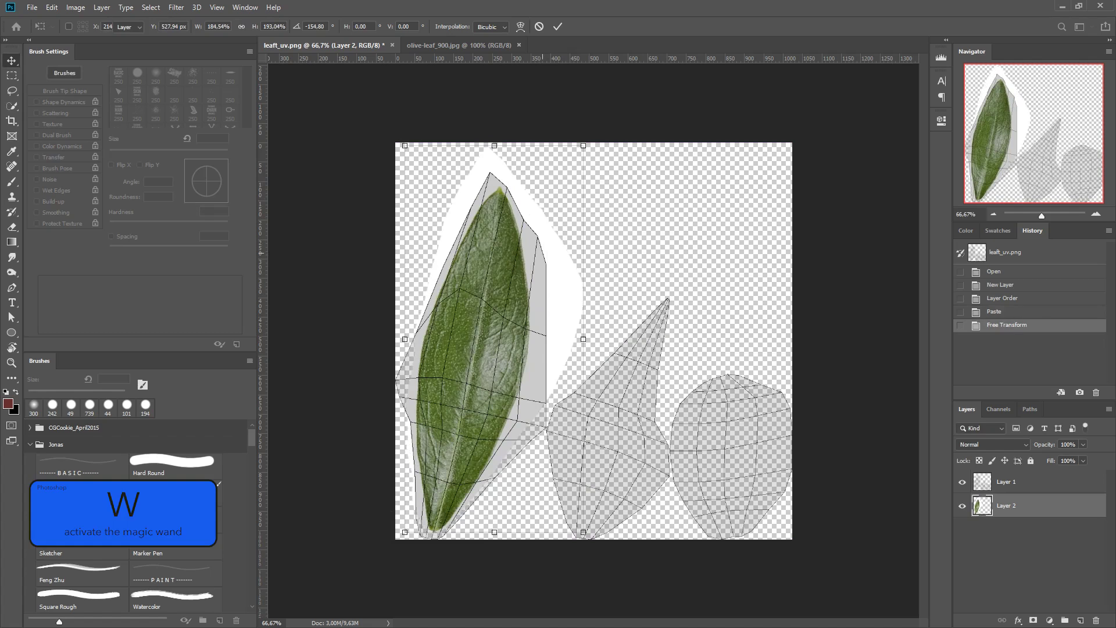
pyautogui.click(569, 300)
pyautogui.hotkey('ctrl', 'z')
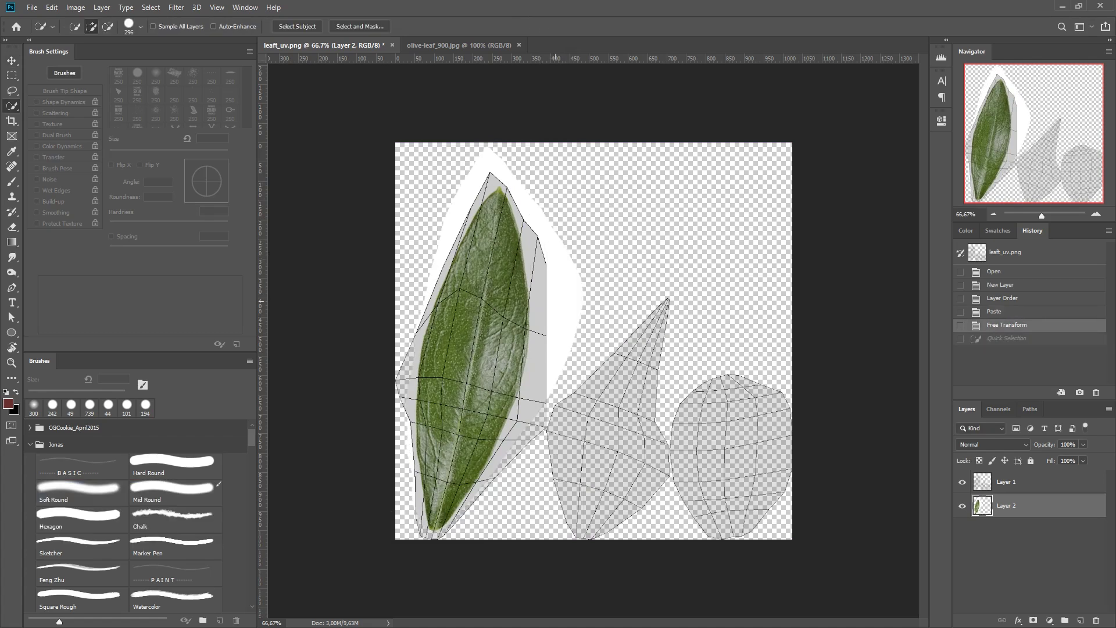
pyautogui.hotkey('shift', 'w')
pyautogui.click(569, 300)
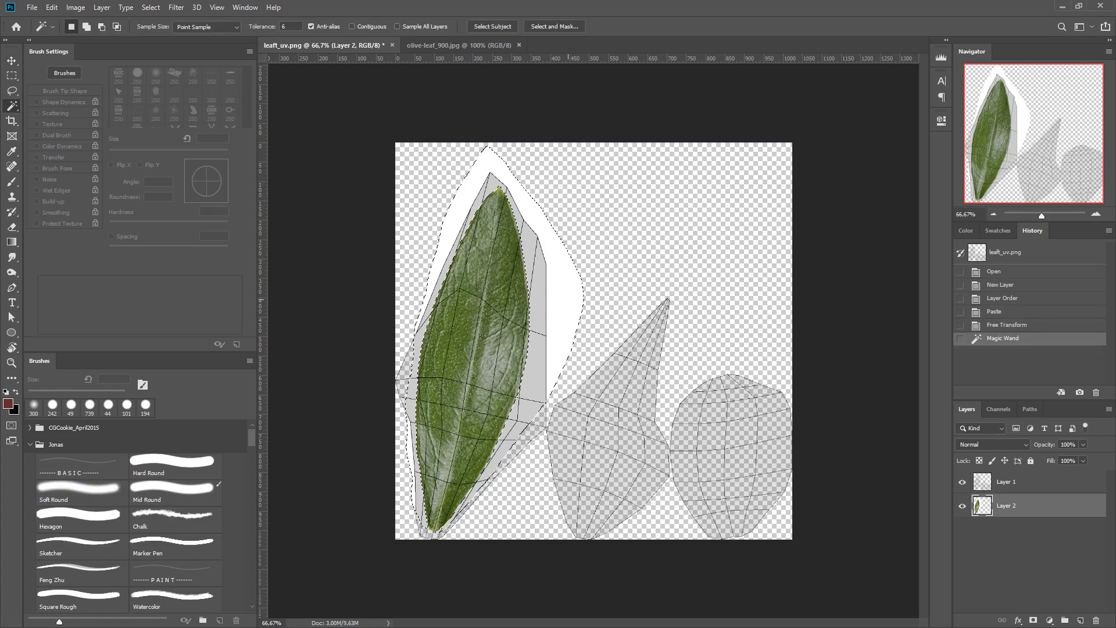
pyautogui.press('Delete')
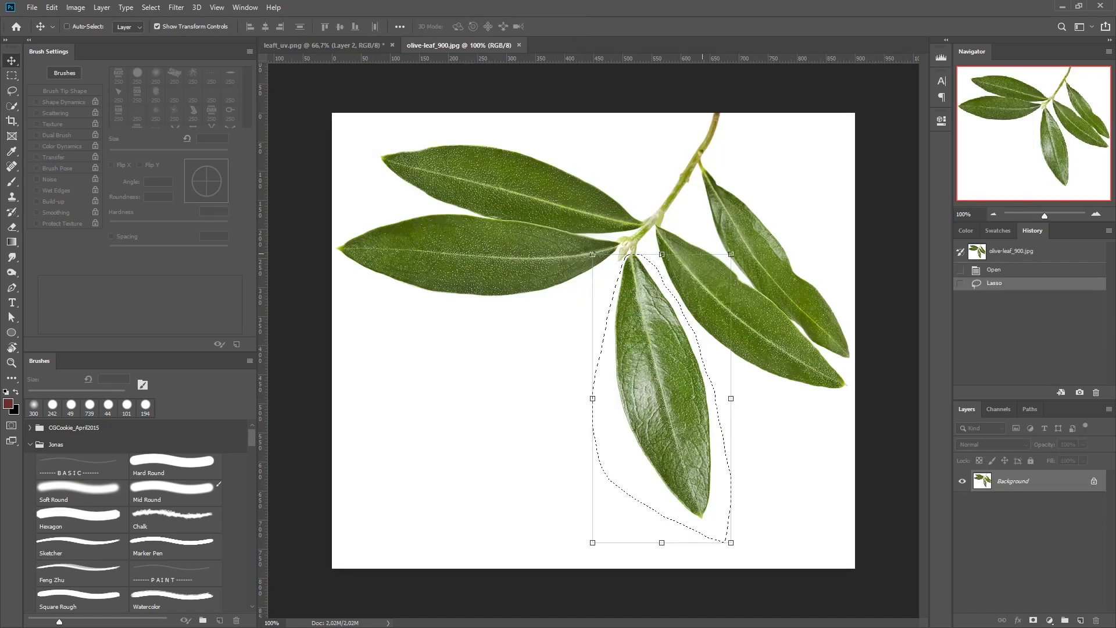
# - Deselect the first leaf in olive-leaf_900.jpg, then select the lower of the two left-pointing leaves with Quick Selection and copy it
pyautogui.press('w')
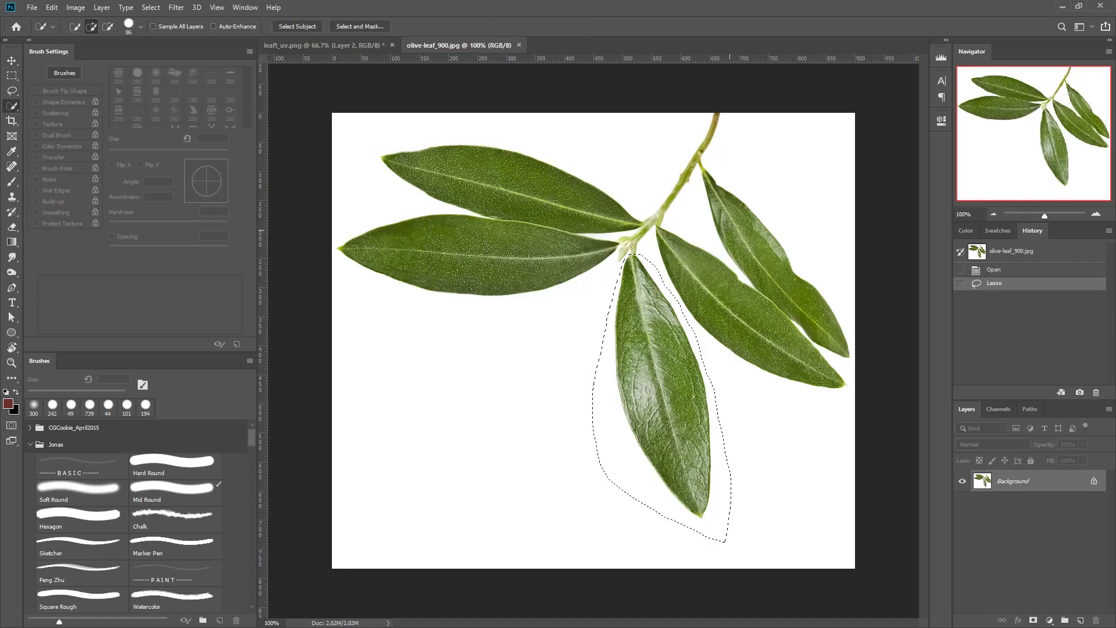
pyautogui.hotkey('ctrl', 'd')
pyautogui.moveTo(438, 256); pyautogui.dragTo(521, 271)
pyautogui.hotkey('ctrl', 'c')
# - Paste the second leaf into leaft_uv.png, then rotate, flip and scale it to cover the middle UV island
pyautogui.click(323, 45)
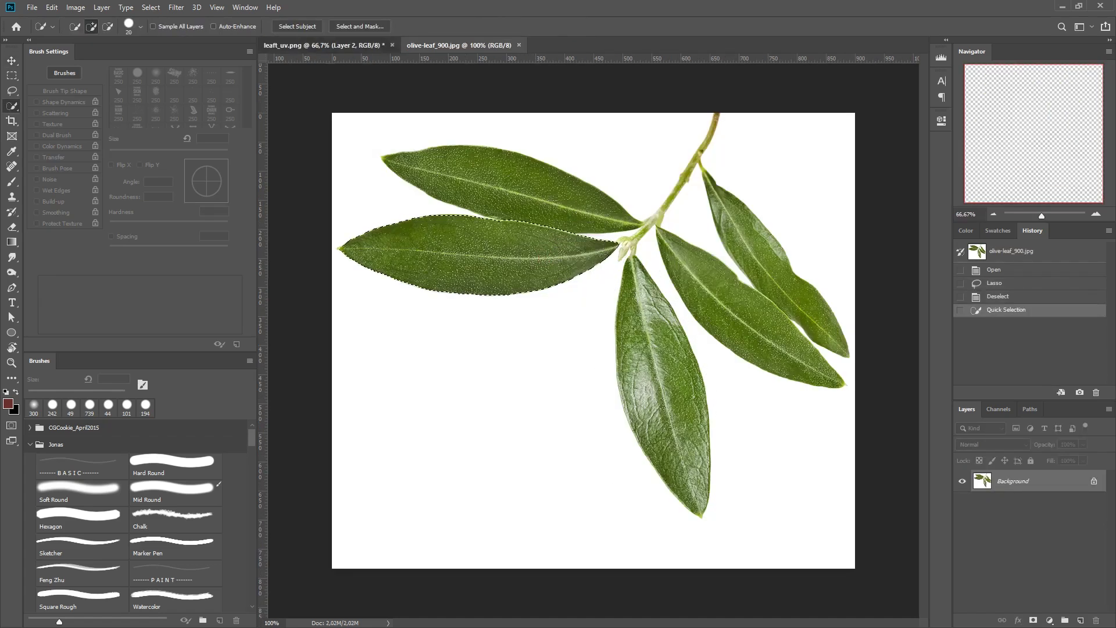
pyautogui.hotkey('ctrl', 'v')
pyautogui.moveTo(653, 303); pyautogui.dragTo(611, 397)
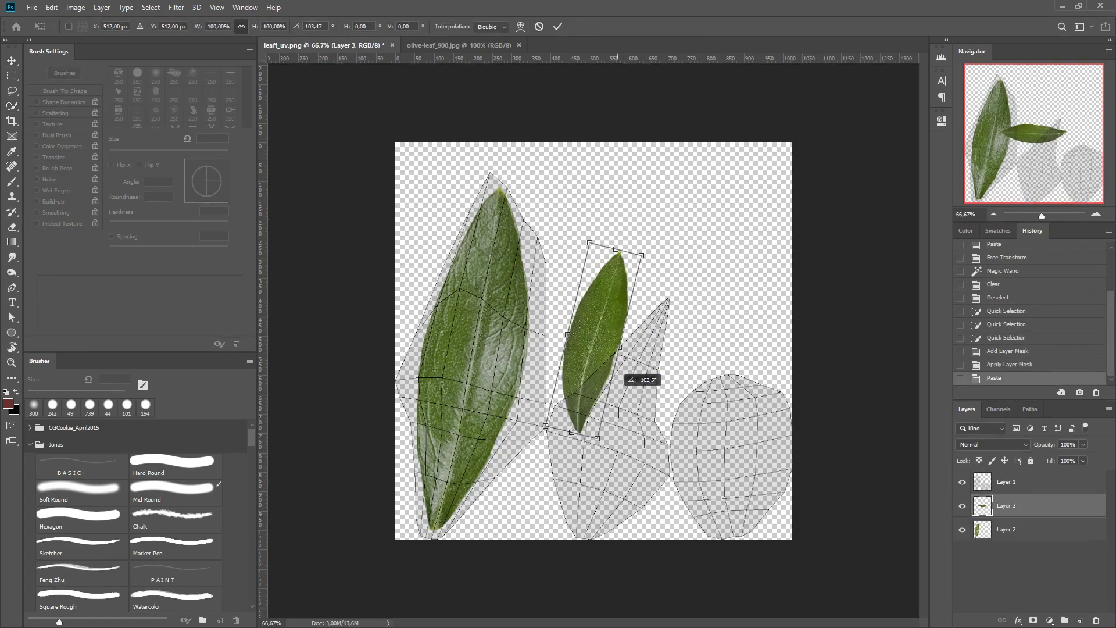
pyautogui.moveTo(618, 346); pyautogui.dragTo(581, 407)
pyautogui.moveTo(654, 365); pyautogui.dragTo(485, 285)
pyautogui.moveTo(547, 301); pyautogui.dragTo(634, 442)
pyautogui.moveTo(654, 362); pyautogui.dragTo(657, 296)
pyautogui.press('Return')
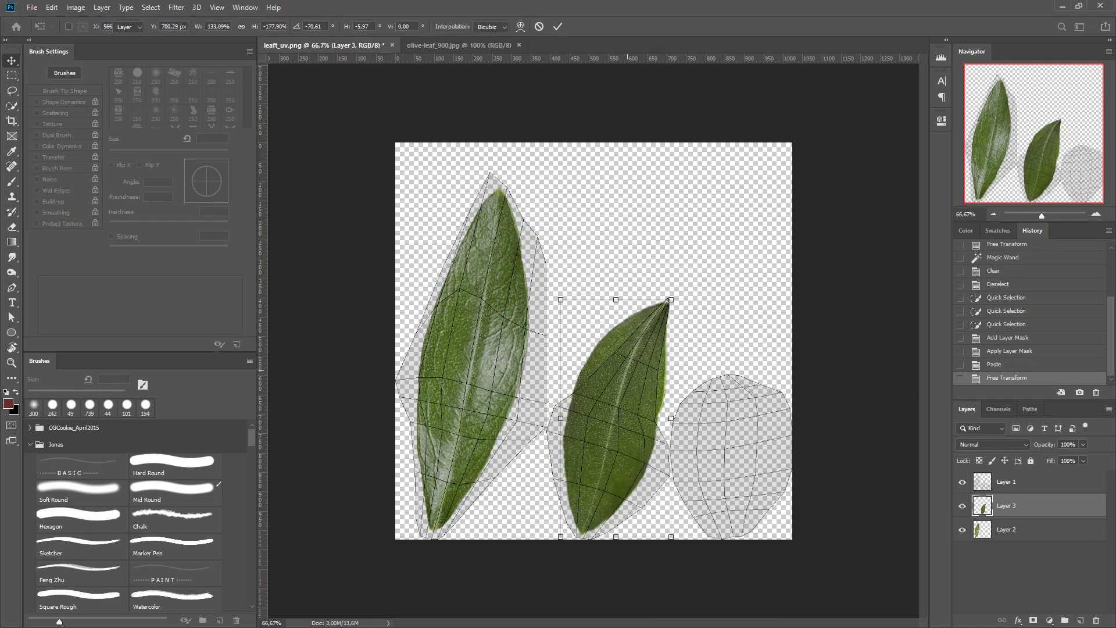
# - Warp the second leaf on Layer 3 so its tip and sides follow the outline of the middle UV island
pyautogui.hotkey('ctrl', 't')
pyautogui.rightClick(671, 301)
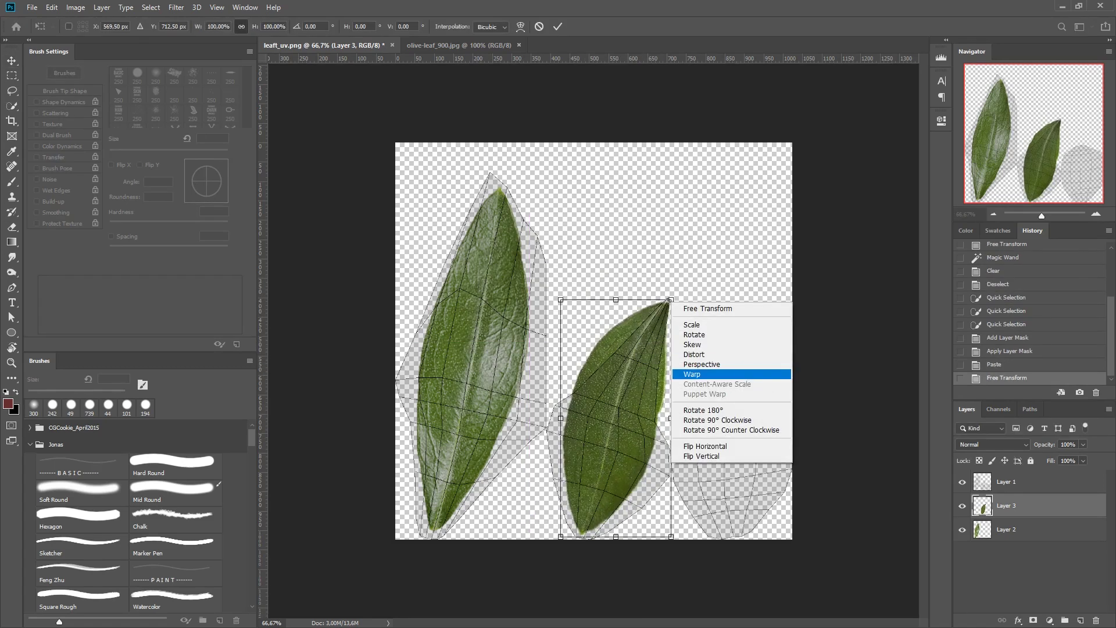
pyautogui.click(691, 374)
pyautogui.moveTo(602, 337); pyautogui.dragTo(620, 350)
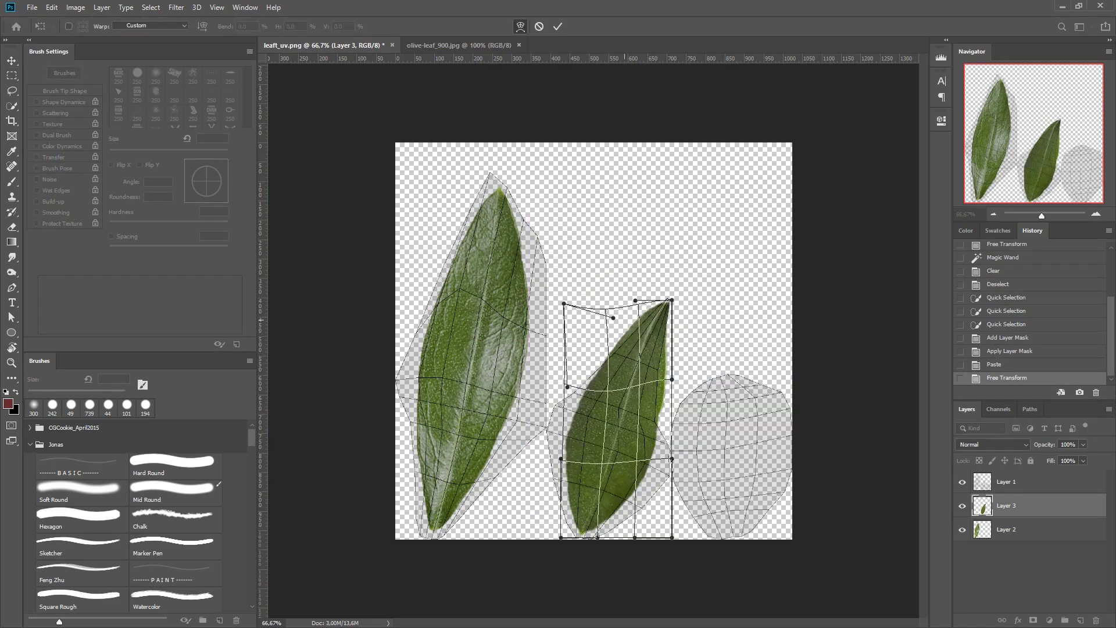
pyautogui.moveTo(635, 300); pyautogui.dragTo(648, 305)
pyautogui.moveTo(670, 378); pyautogui.dragTo(647, 380)
pyautogui.moveTo(567, 423); pyautogui.dragTo(553, 426)
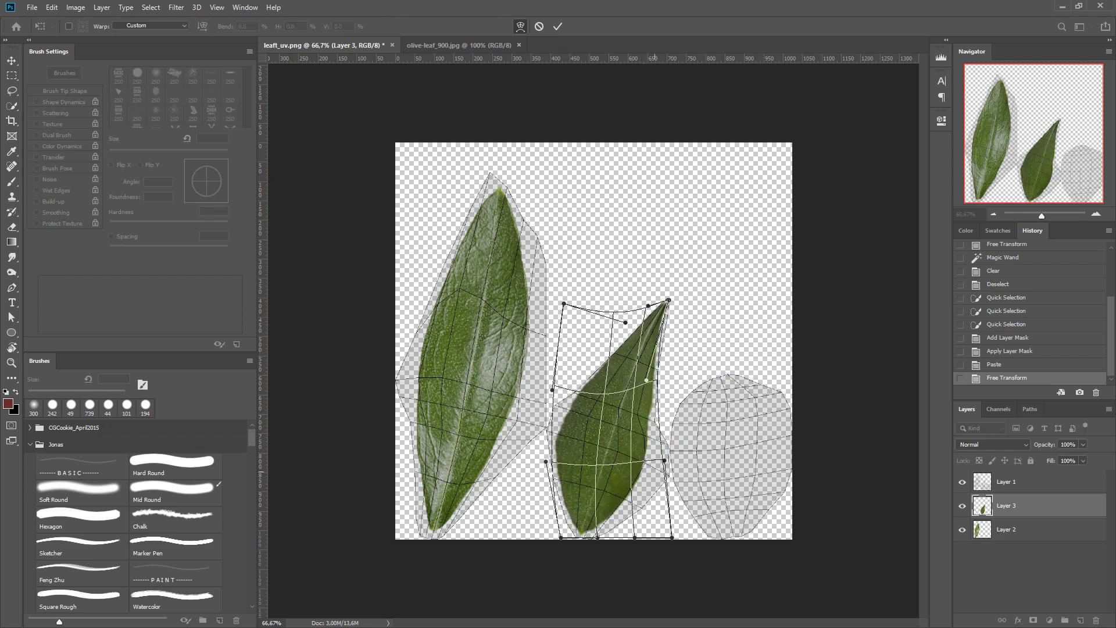
pyautogui.moveTo(661, 468); pyautogui.dragTo(671, 478)
pyautogui.moveTo(647, 380)
pyautogui.mouseDown()
pyautogui.moveTo(654, 360)
pyautogui.moveTo(641, 389)
pyautogui.mouseUp()
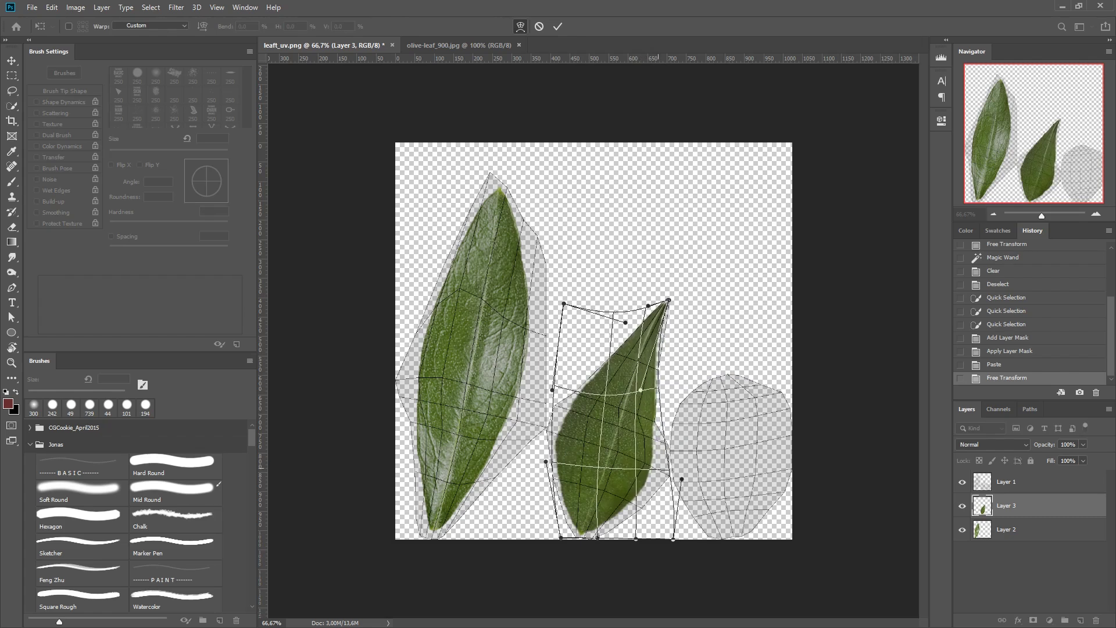
pyautogui.moveTo(647, 484); pyautogui.dragTo(649, 491)
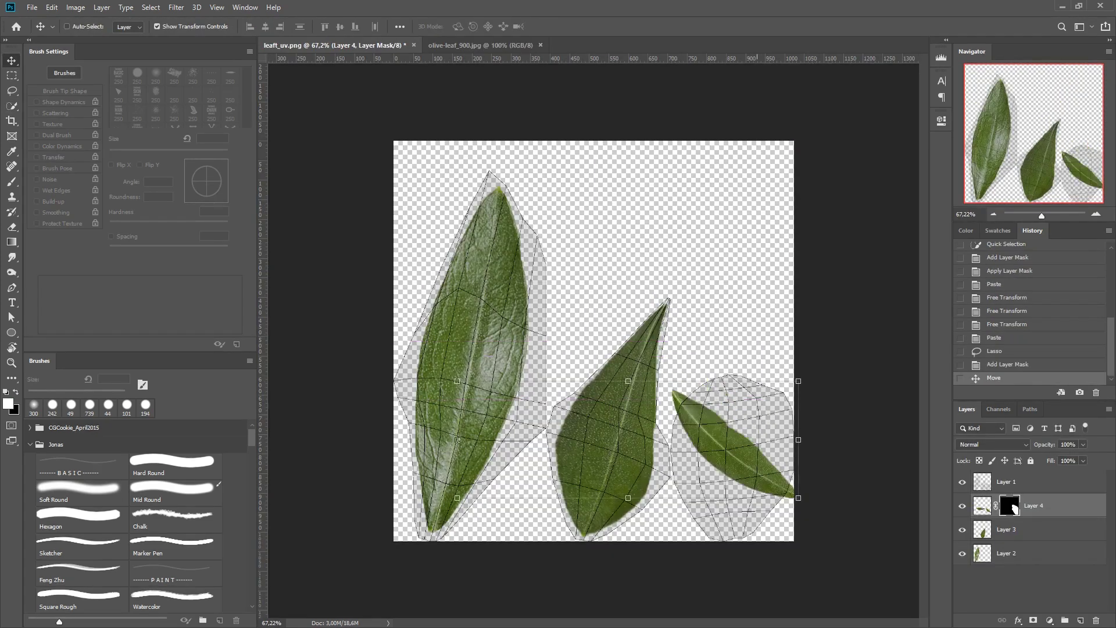
# - Rotate the third leaf on Layer 4 by about 38° and shift it upward fully onto the canvas
pyautogui.moveTo(757, 365); pyautogui.dragTo(773, 459)
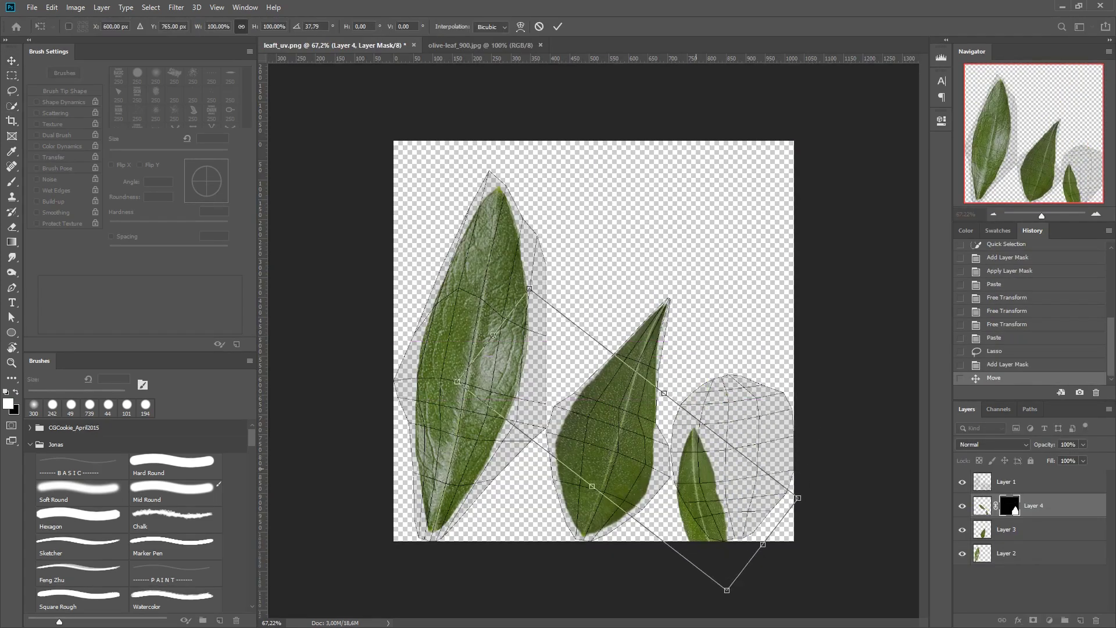
pyautogui.moveTo(695, 469); pyautogui.dragTo(677, 326)
pyautogui.press('Return')
pyautogui.press('e')
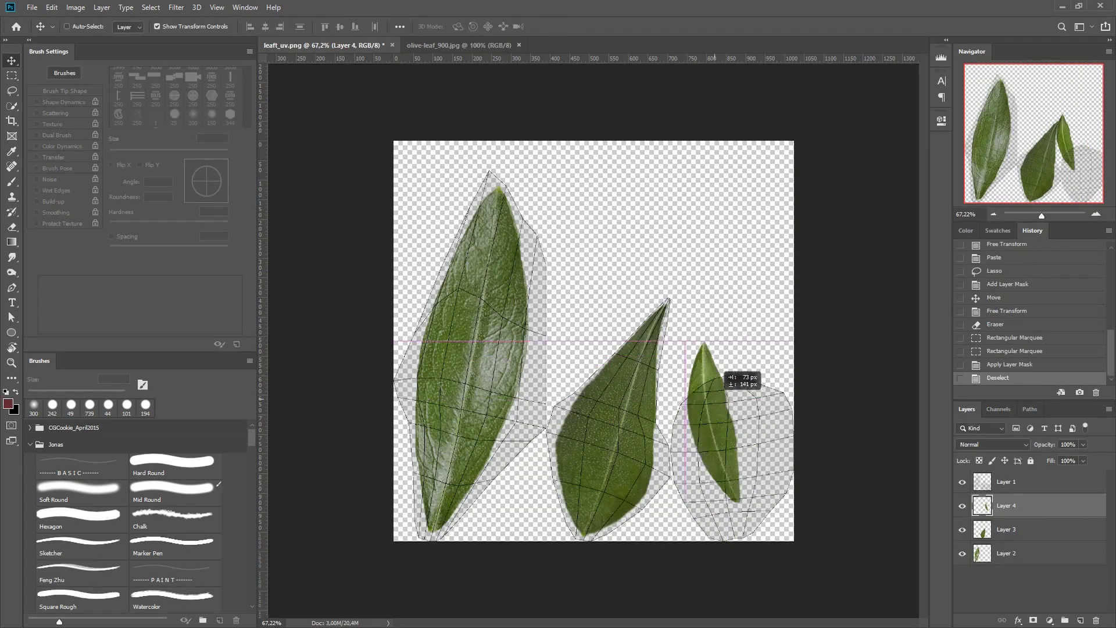
# - Fit the third leaf over the smallest UV island, rotating it about 23°, skewing it and scaling it to about 220% wide and 96% high
pyautogui.moveTo(733, 406); pyautogui.dragTo(828, 450)
pyautogui.hotkey('ctrl', 't')
pyautogui.moveTo(838, 401); pyautogui.dragTo(837, 456)
pyautogui.moveTo(787, 449); pyautogui.dragTo(751, 428)
pyautogui.keyDown('ctrl'); pyautogui.keyDown('shift'); pyautogui.moveTo(725, 334); pyautogui.dragTo(721, 368); pyautogui.keyUp('shift'); pyautogui.keyUp('ctrl')
pyautogui.moveTo(728, 436); pyautogui.dragTo(730, 439)
pyautogui.moveTo(831, 414); pyautogui.dragTo(773, 433)
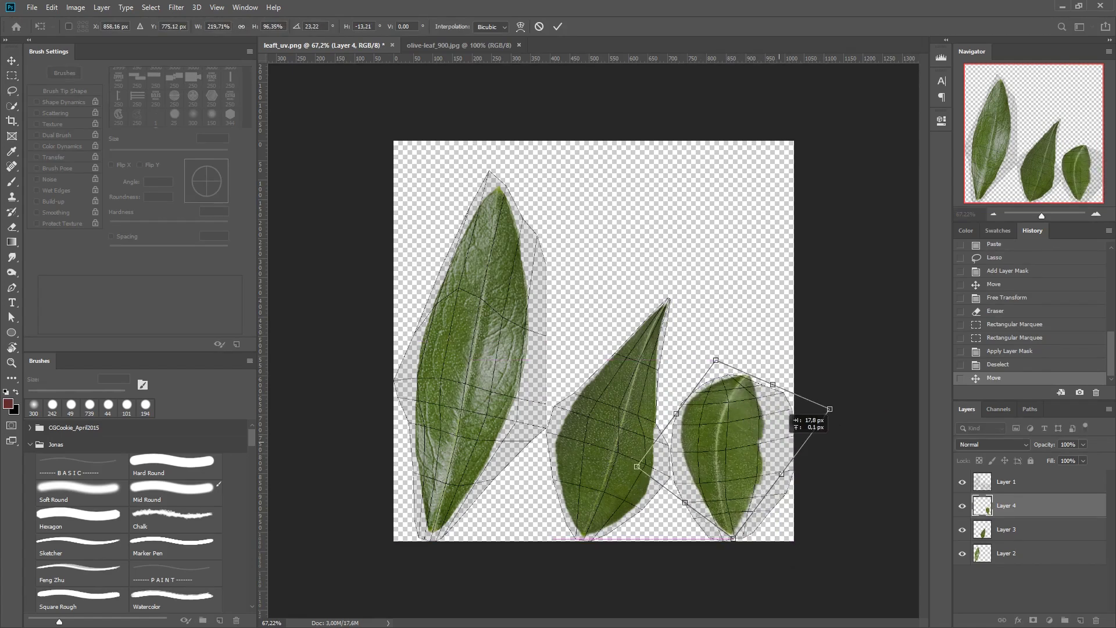
pyautogui.press('Return')
# - Hide the UV layout on Layer 1 so only the leaves are shown
pyautogui.press('z')
pyautogui.keyDown('alt'); pyautogui.scroll(-1, 742, 397); pyautogui.keyUp('alt')
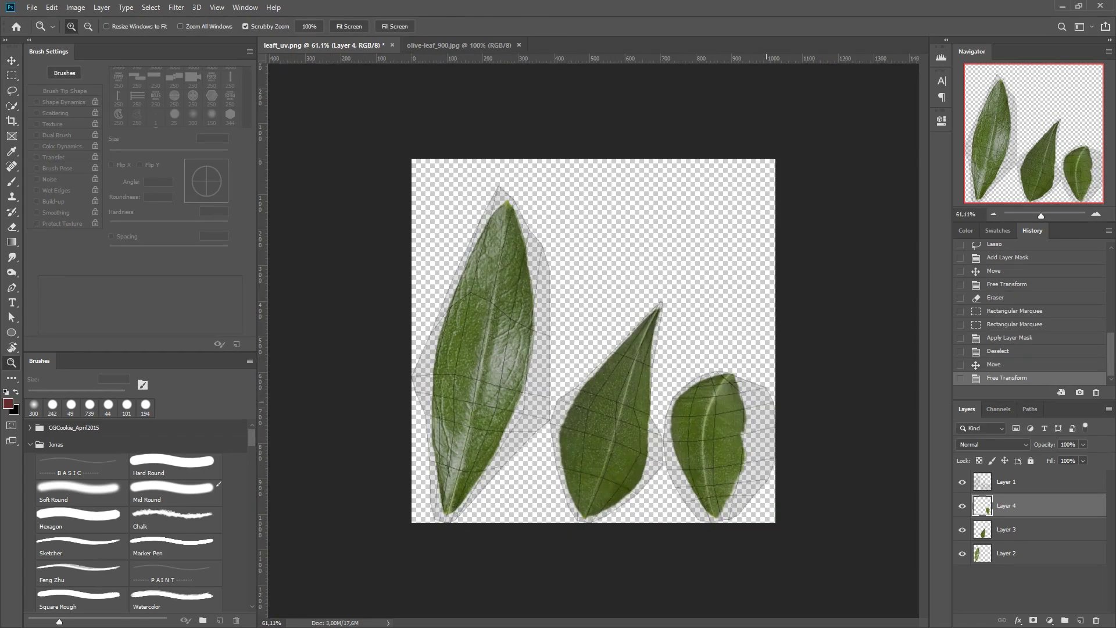
pyautogui.click(963, 482)
pyautogui.press('v')
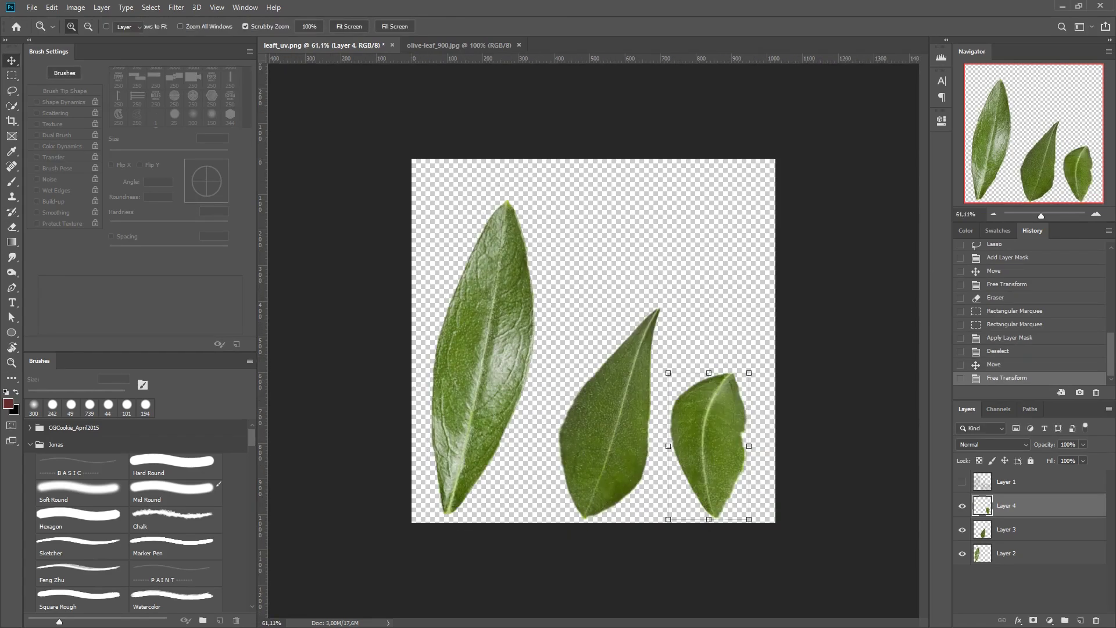
# - Darken the largest leaf on Layer 2 with Curves, lowering the highlight end and placing a point at input 86, output 82
pyautogui.click(1006, 529)
pyautogui.click(1006, 553)
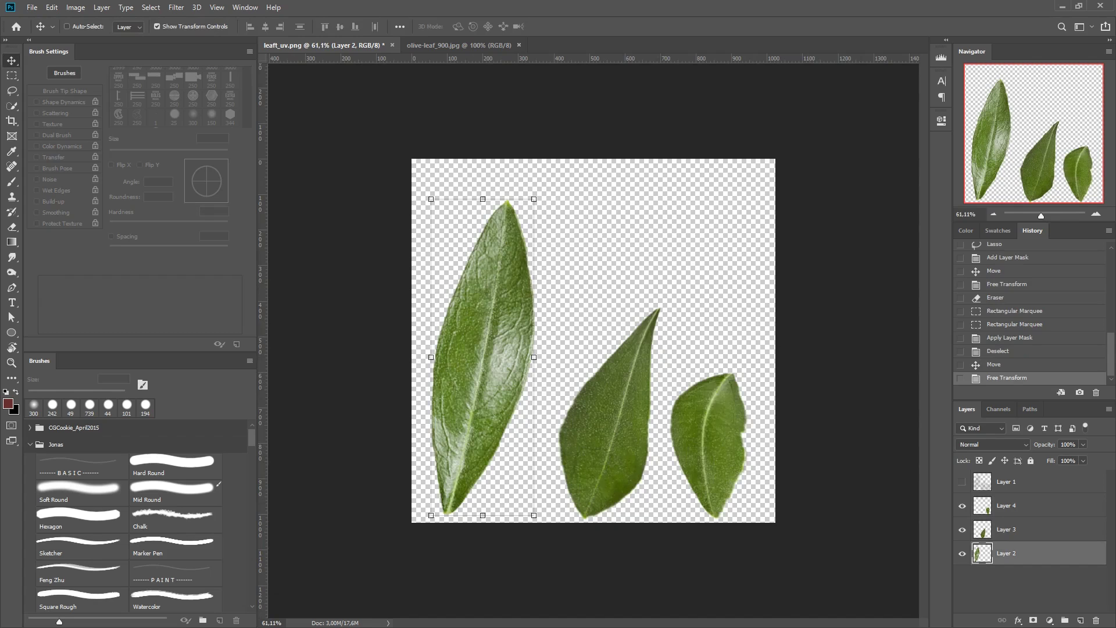
pyautogui.hotkey('ctrl', 'm')
pyautogui.moveTo(513, 110); pyautogui.dragTo(805, 111)
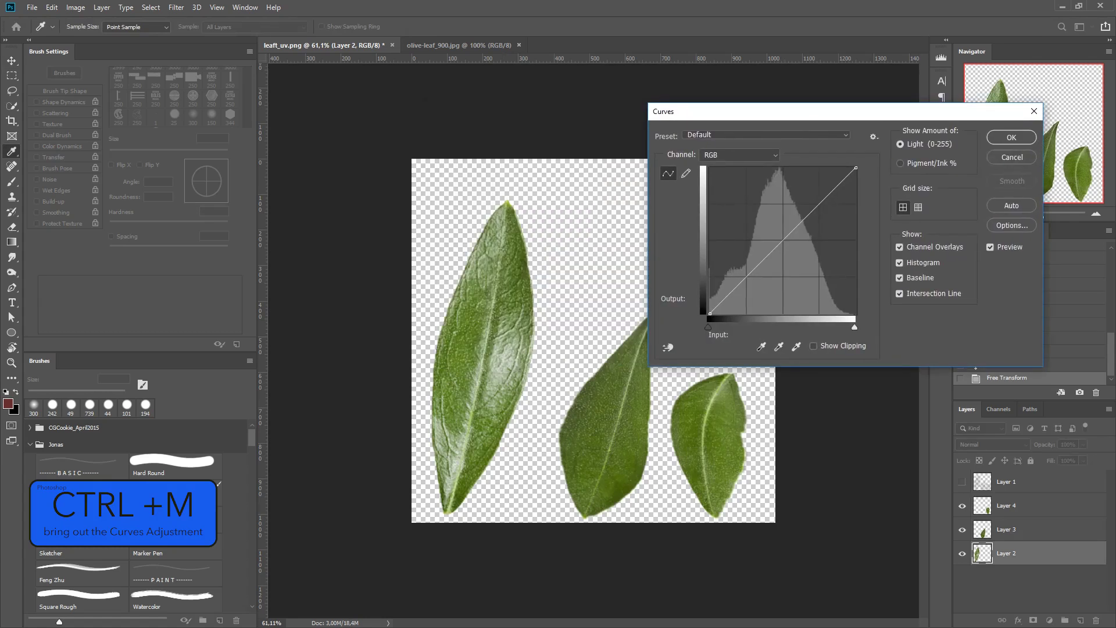
pyautogui.moveTo(856, 167); pyautogui.dragTo(856, 199)
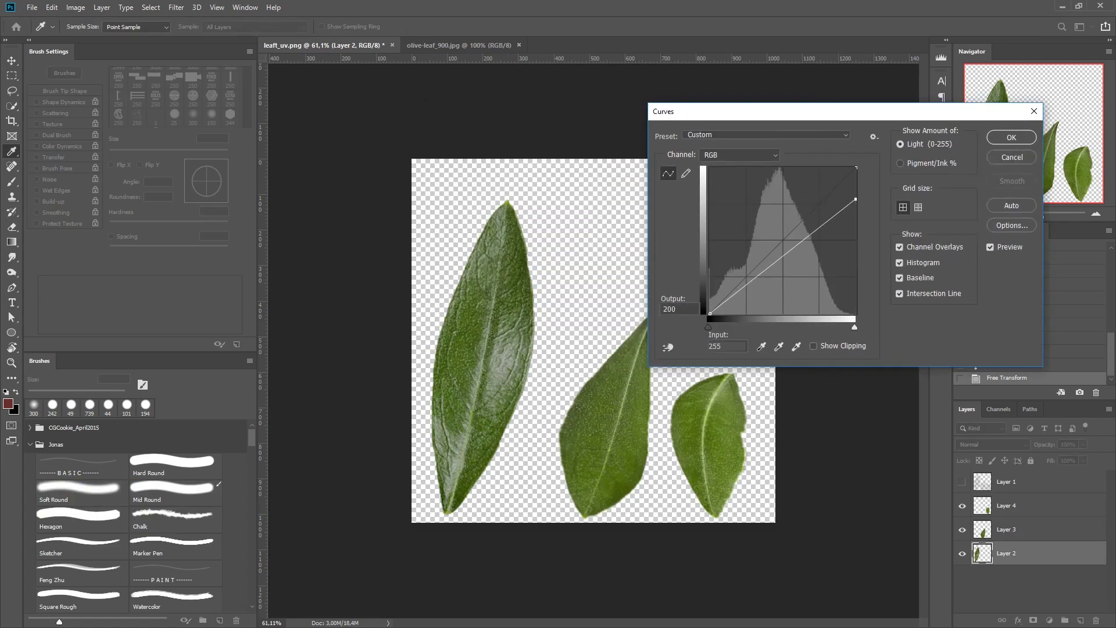
pyautogui.moveTo(765, 270); pyautogui.dragTo(763, 268)
pyautogui.moveTo(855, 199)
pyautogui.mouseDown()
pyautogui.moveTo(856, 217)
pyautogui.moveTo(855, 194)
pyautogui.mouseUp()
pyautogui.moveTo(762, 269); pyautogui.dragTo(759, 266)
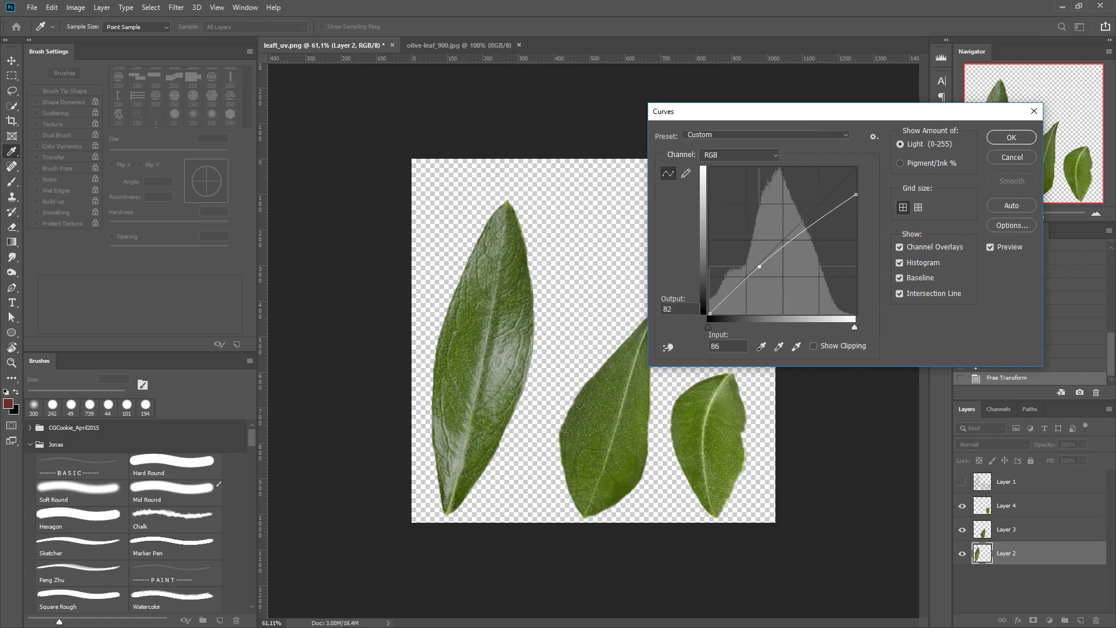
pyautogui.press('Return')
pyautogui.press('v')
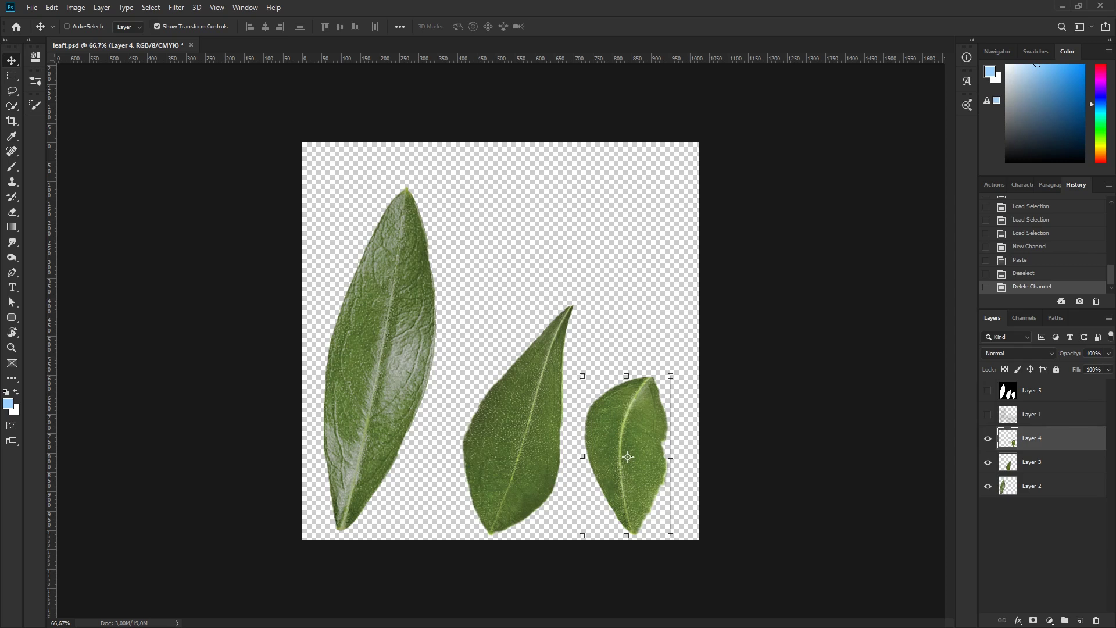
# - Load the outlines of Layers 4, 2 and 3 as one combined selection around all three leaves
pyautogui.keyDown('ctrl'); pyautogui.click(1008, 438); pyautogui.keyUp('ctrl')
pyautogui.keyDown('ctrl'); pyautogui.click(1032, 461); pyautogui.keyUp('ctrl')
pyautogui.keyDown('ctrl'); pyautogui.keyDown('shift'); pyautogui.click(1007, 486); pyautogui.keyUp('shift'); pyautogui.keyUp('ctrl')
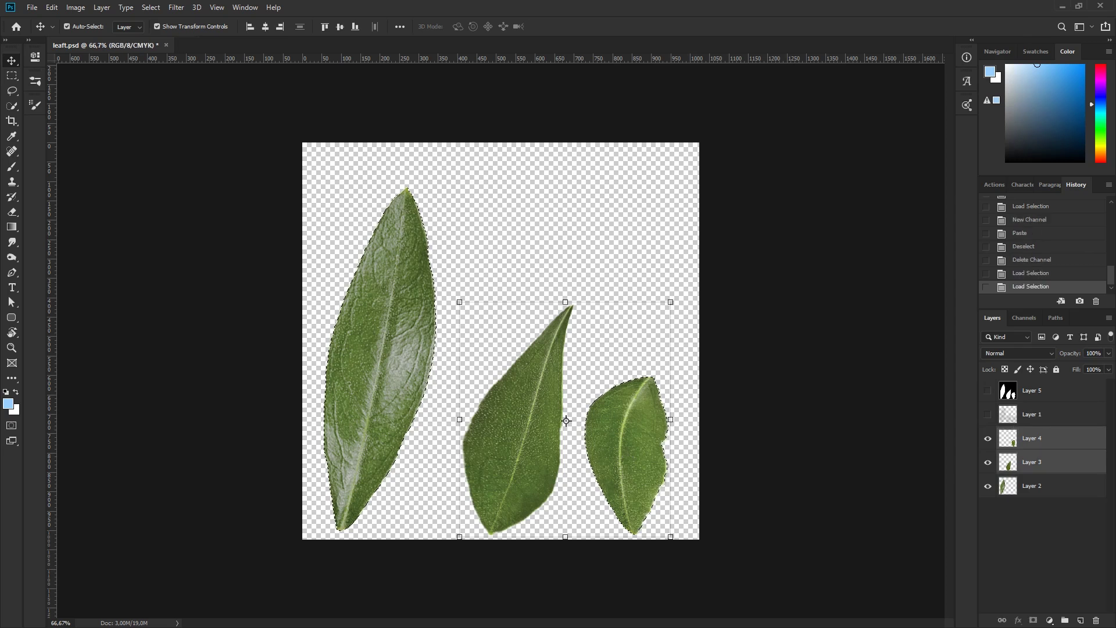
pyautogui.keyDown('ctrl'); pyautogui.keyDown('shift'); pyautogui.click(1007, 462); pyautogui.keyUp('shift'); pyautogui.keyUp('ctrl')
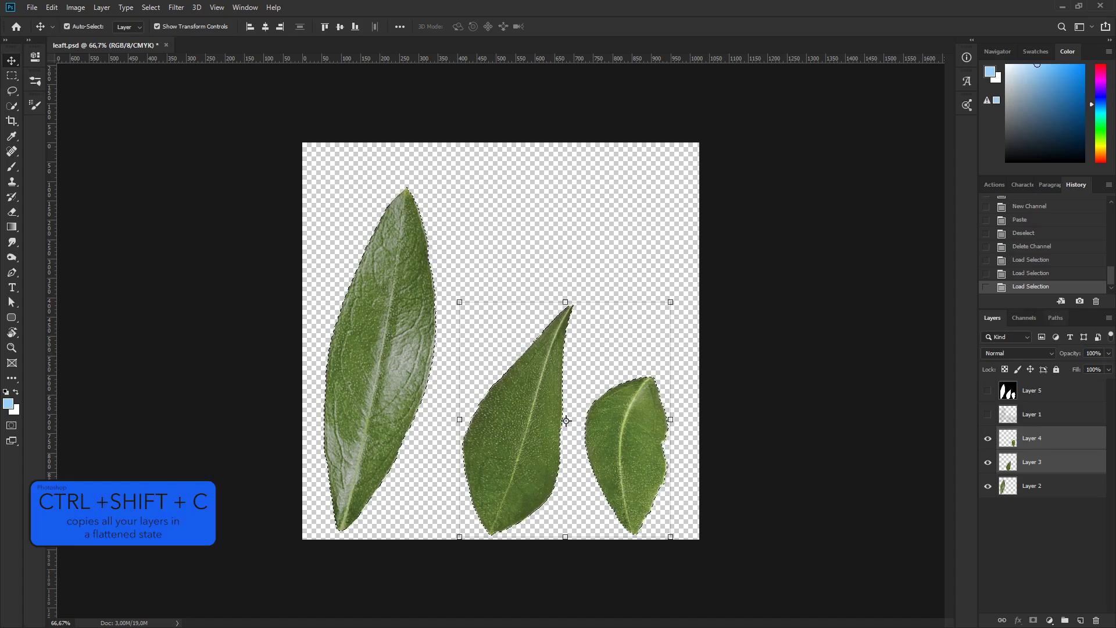
# - Create a new alpha channel, paste the flattened copy of the leaves into it and clear the selection
pyautogui.click(1025, 318)
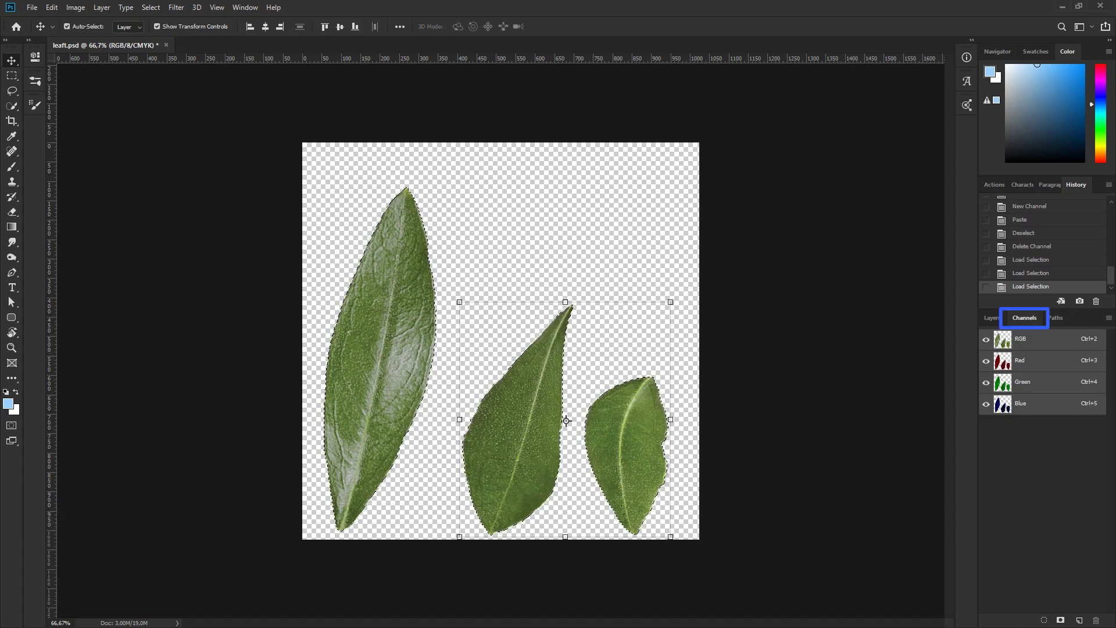
pyautogui.click(1079, 620)
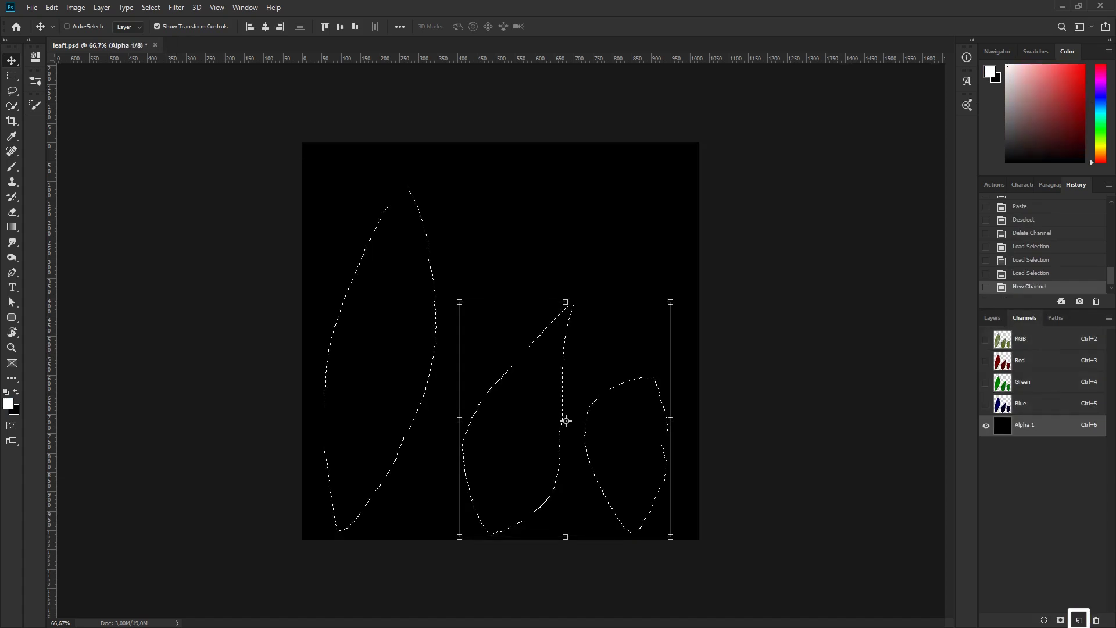
pyautogui.press('ctrl')
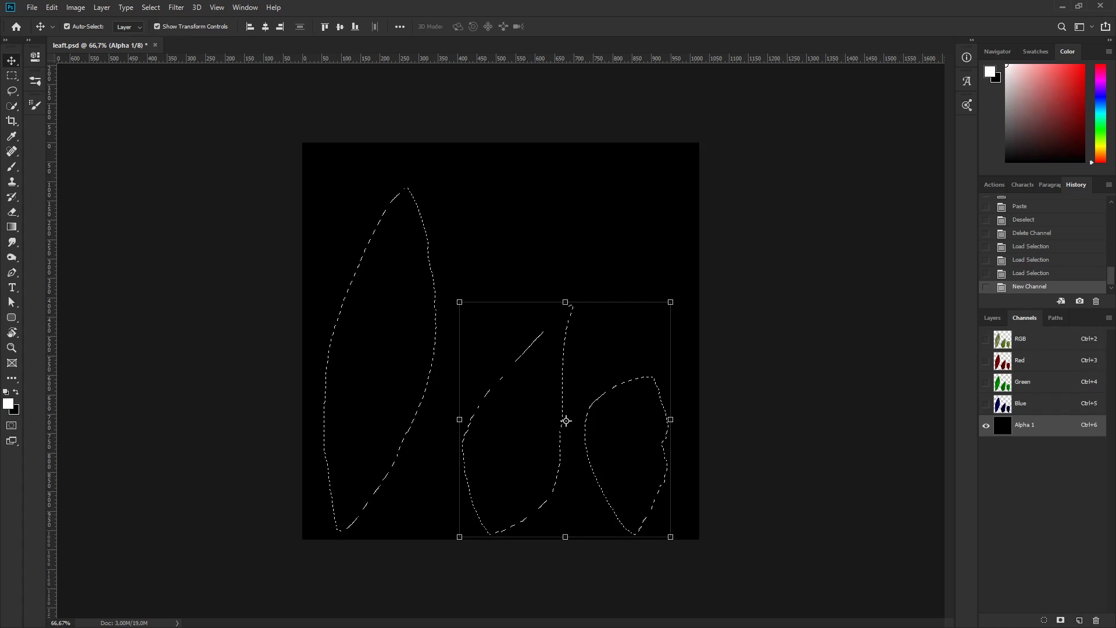
pyautogui.hotkey('ctrl', 'v')
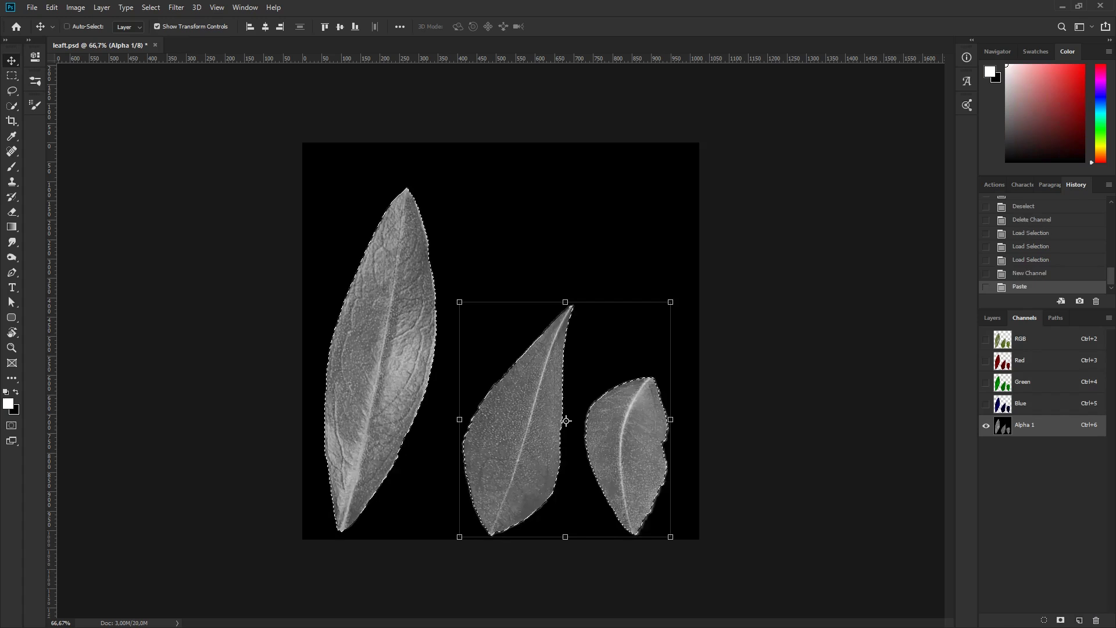
pyautogui.hotkey('ctrl', 'd')
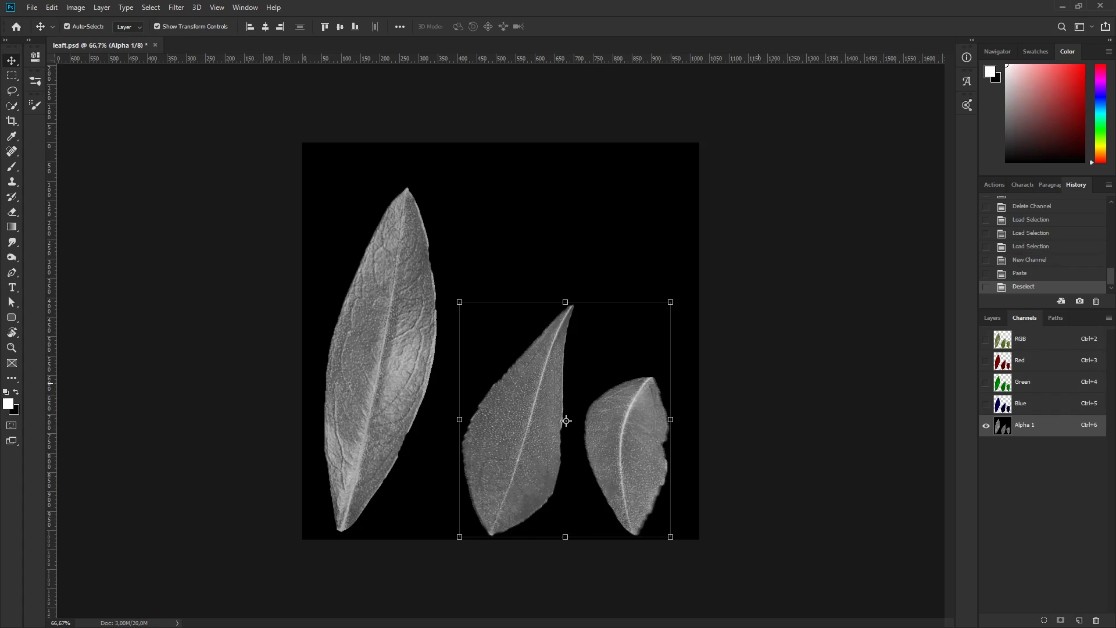
# - Turn the leaves in the Alpha 1 channel solid white with a steep Curves adjustment through input 23, output 173
pyautogui.hotkey('ctrl', 'm')
pyautogui.moveTo(821, 160); pyautogui.dragTo(778, 129)
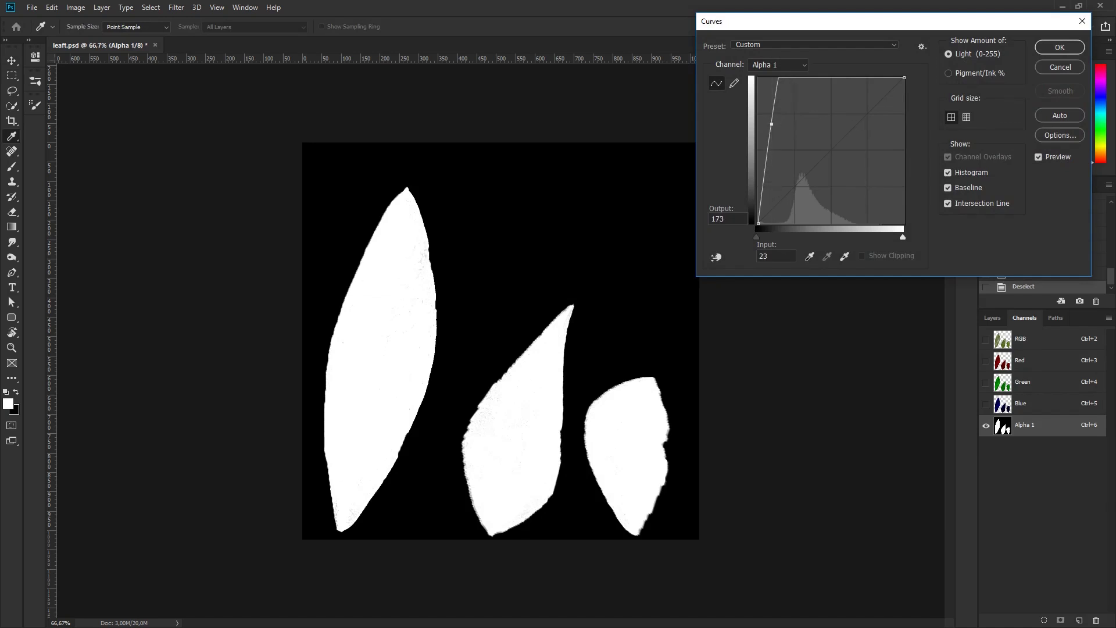
pyautogui.press('Return')
pyautogui.press('v')
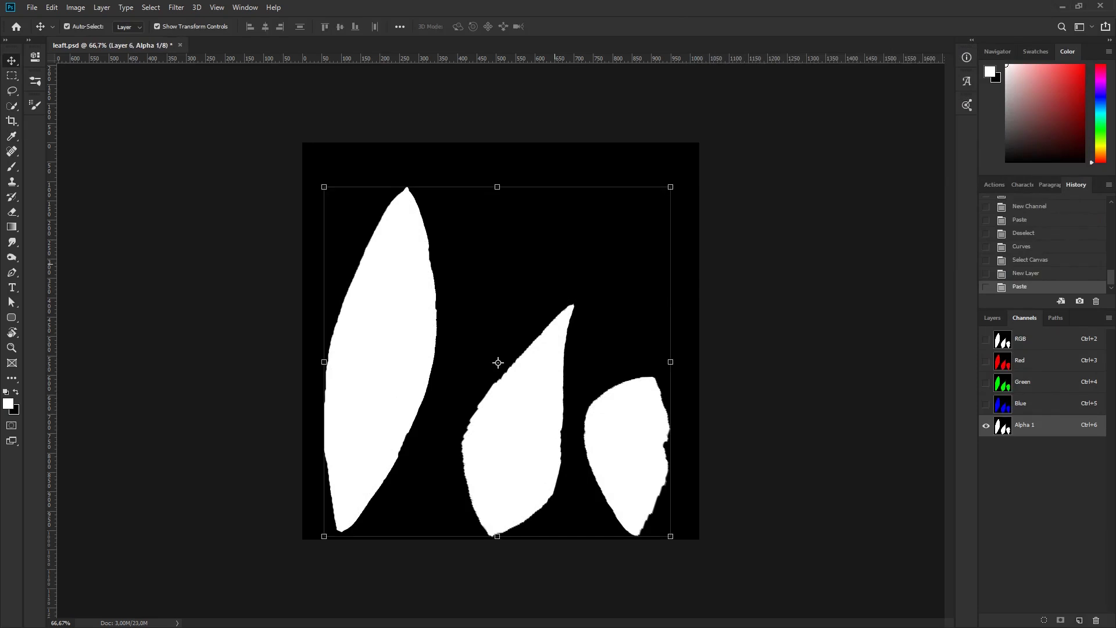
pyautogui.hotkey('ctrl', 'shift', 's')
pyautogui.click(209, 516)
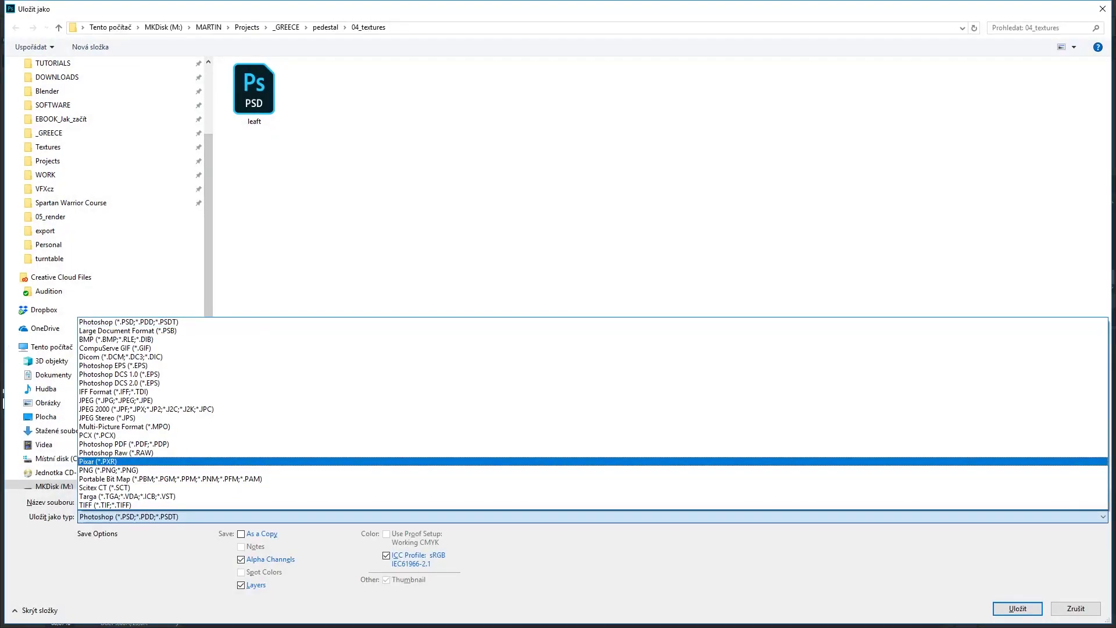
pyautogui.click(108, 469)
pyautogui.click(317, 93)
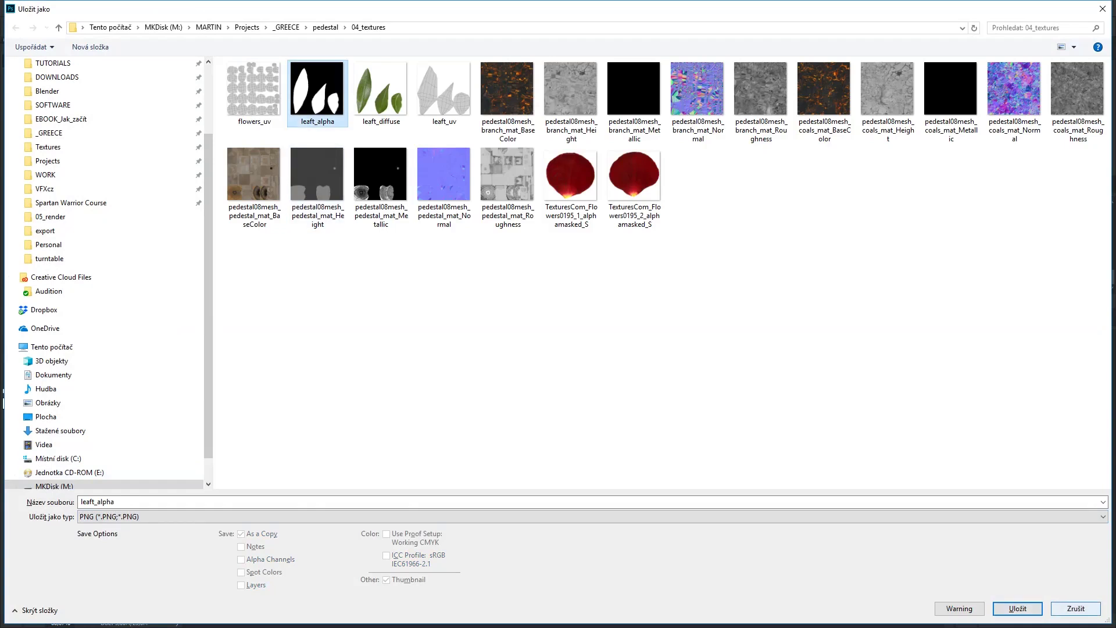
pyautogui.click(1074, 608)
pyautogui.click(998, 409)
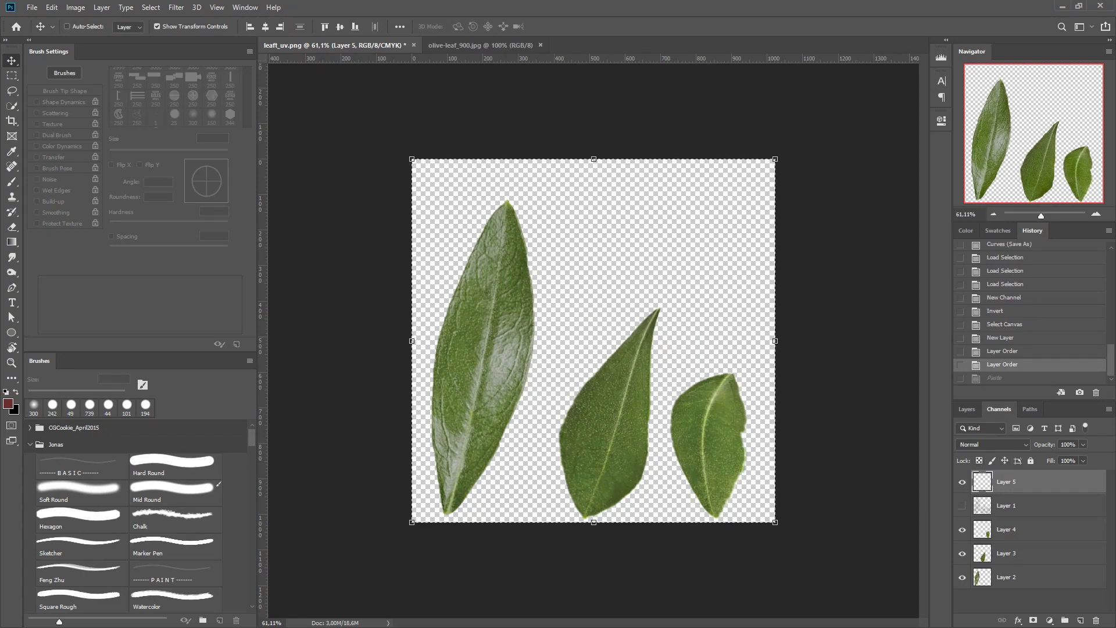
# - Switch to Blender and create a new material named leaf_mat on leaf01
pyautogui.hotkey('alt', 'Tab')
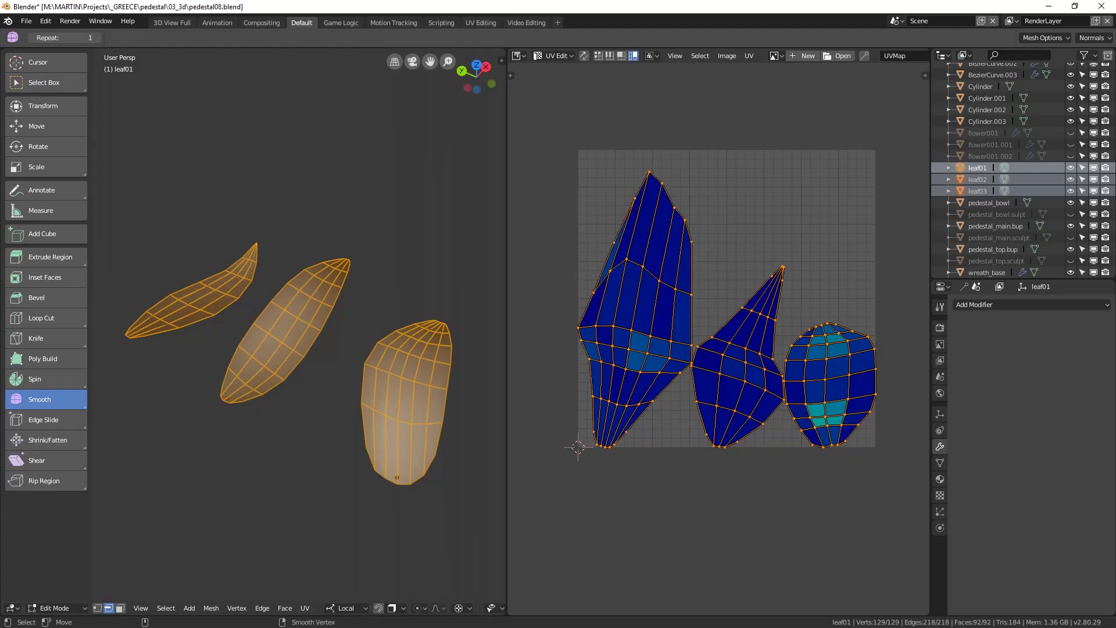
pyautogui.click(940, 479)
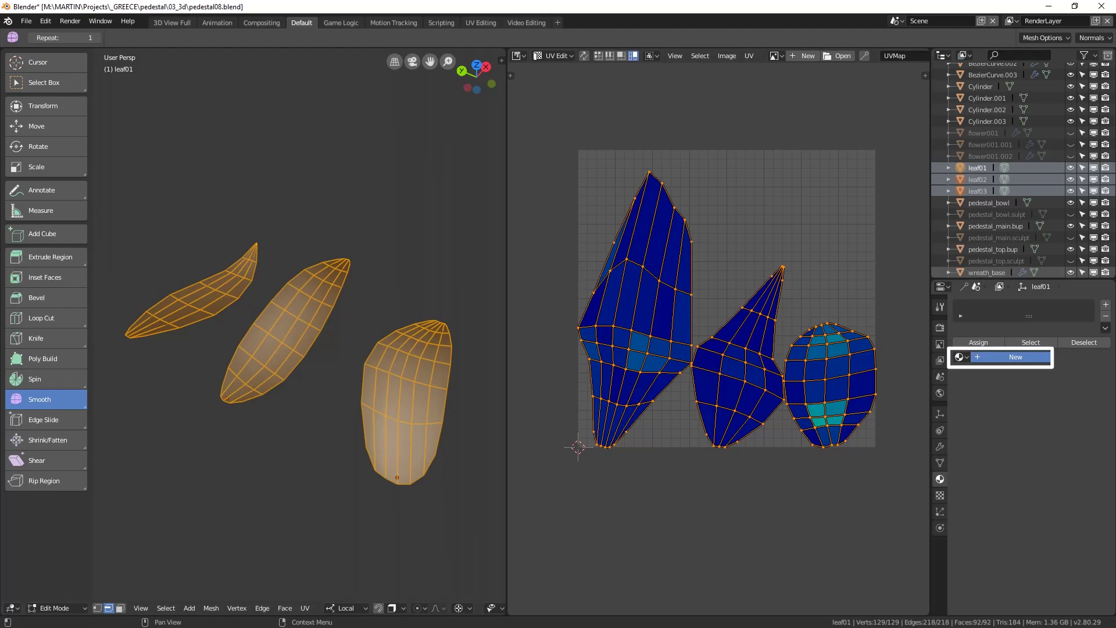
pyautogui.click(1011, 357)
pyautogui.doubleClick(987, 307)
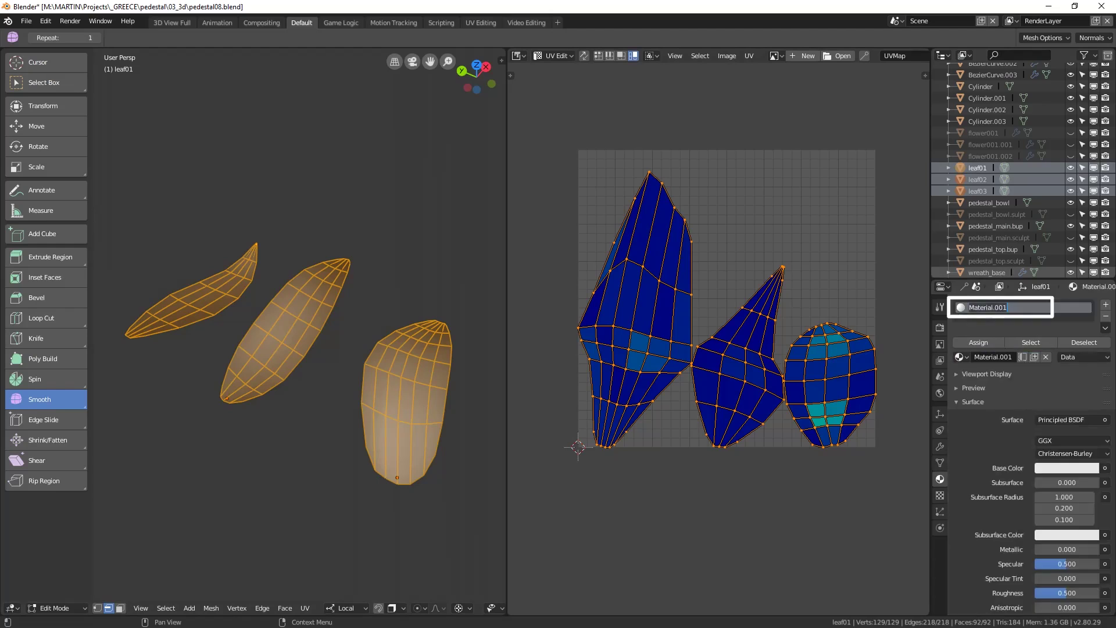
pyautogui.write('leaf_mka')
pyautogui.press('BackSpace')
pyautogui.press('BackSpace')
pyautogui.write('at')
pyautogui.press('Return')
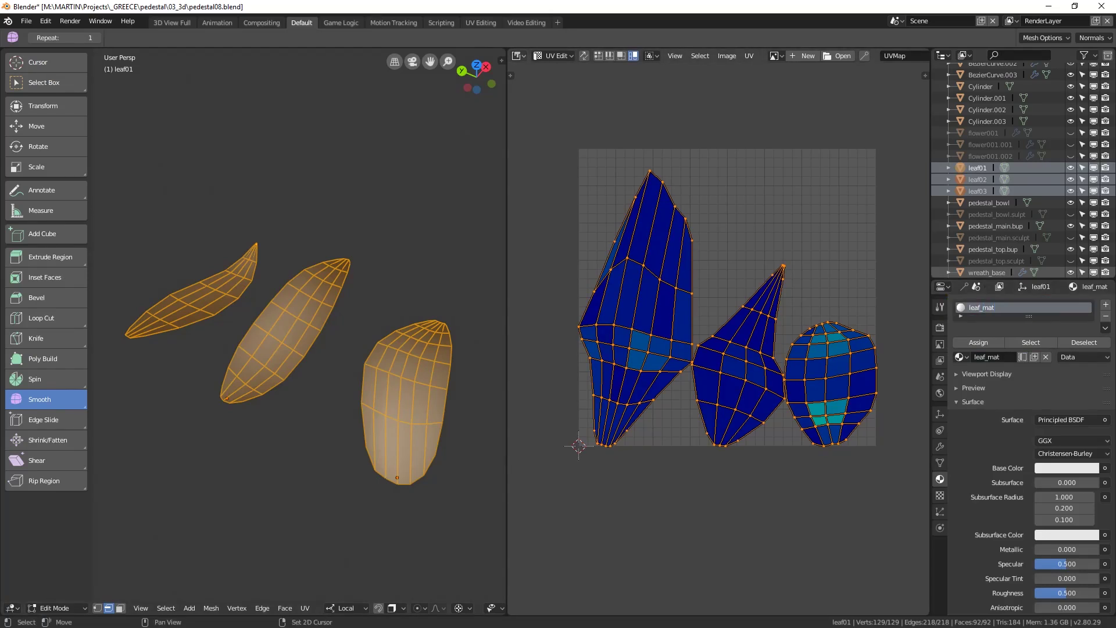
# - Switch the UV Editor area to the Shader Editor and add an Image Texture node beside the Principled BSDF of leaf_mat
pyautogui.click(516, 55)
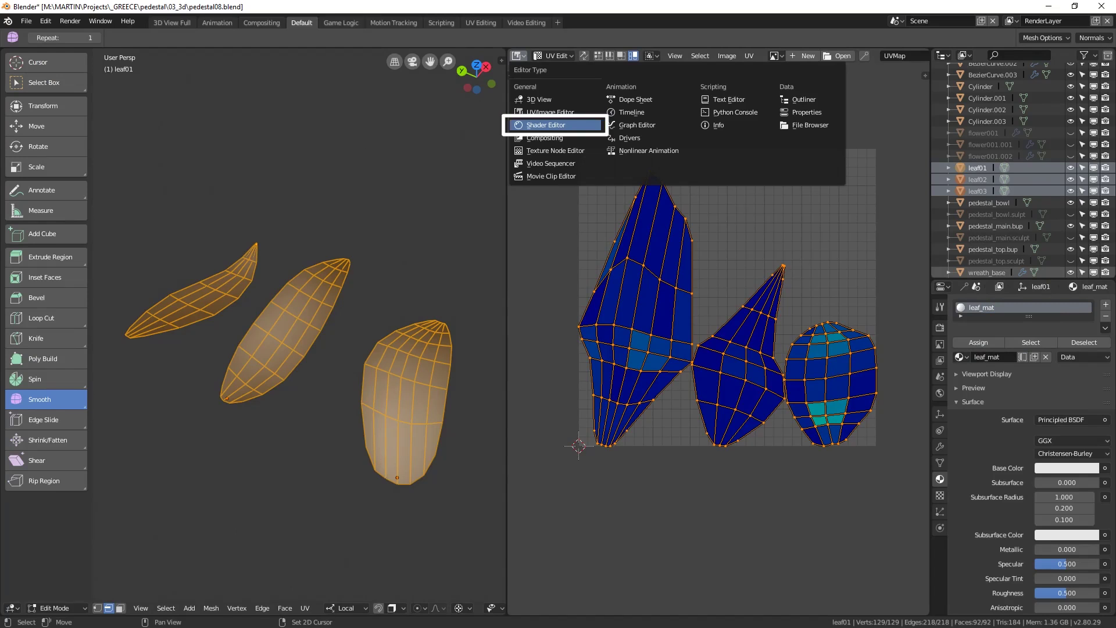
pyautogui.click(546, 125)
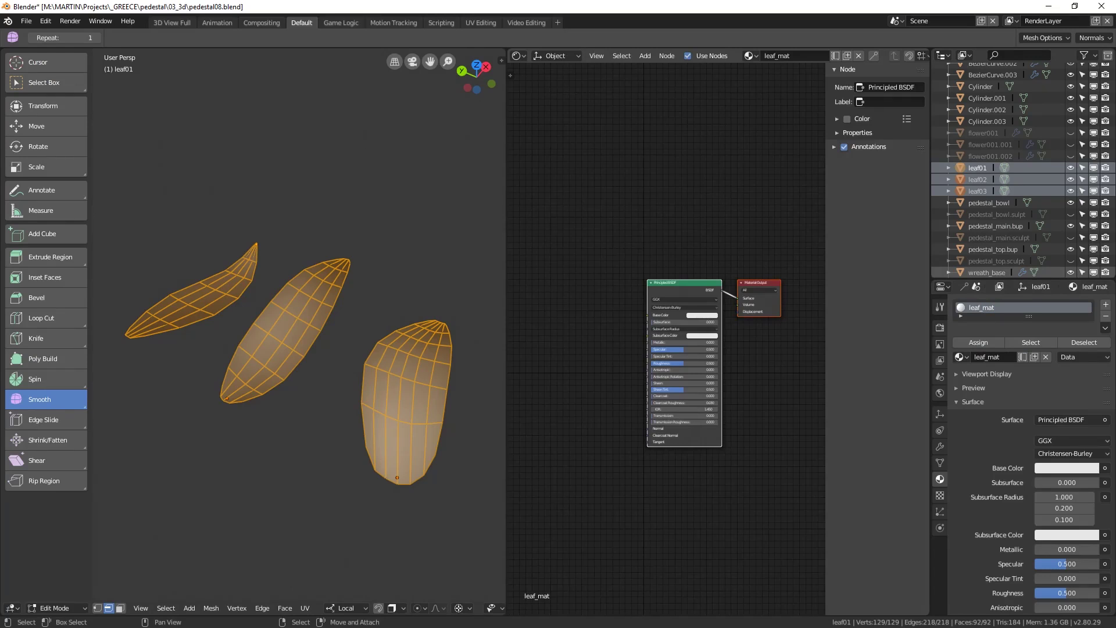
pyautogui.hotkey('shift', 'a')
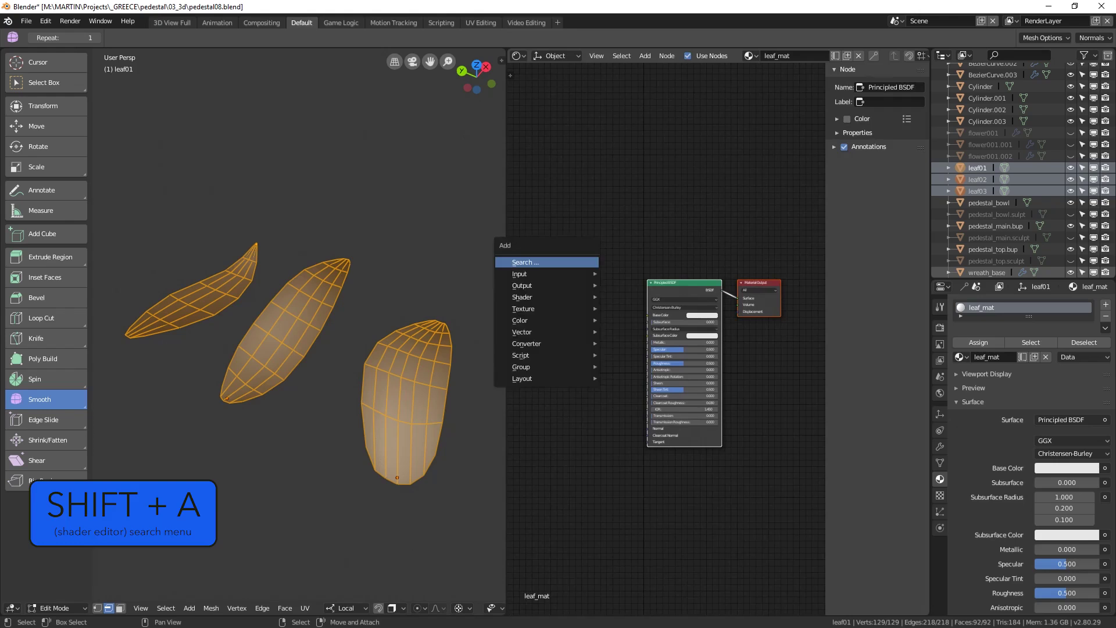
pyautogui.press('Return')
pyautogui.write('im')
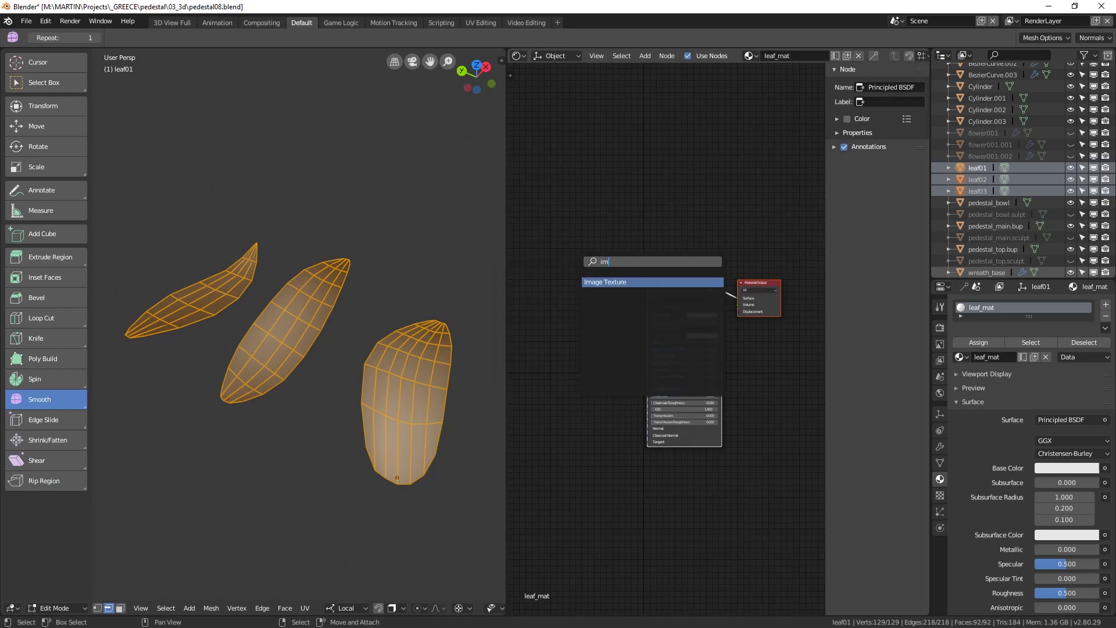
pyautogui.press('Return')
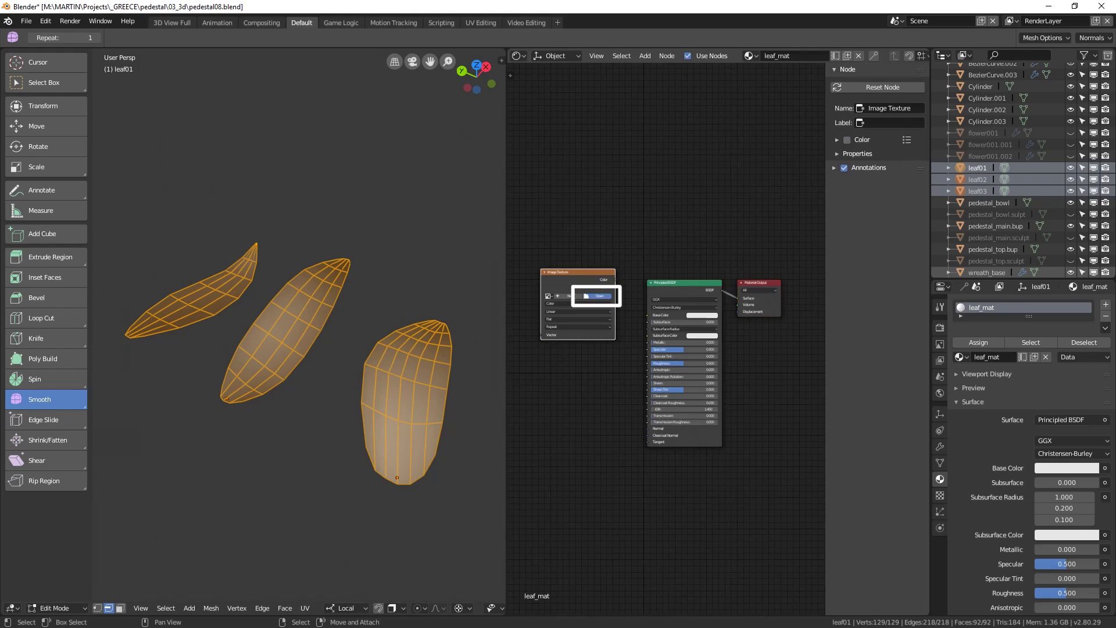
# - Load leaft_diffuse.png into the Image Texture node and connect its Color output to the Principled BSDF's Base Color
pyautogui.click(599, 296)
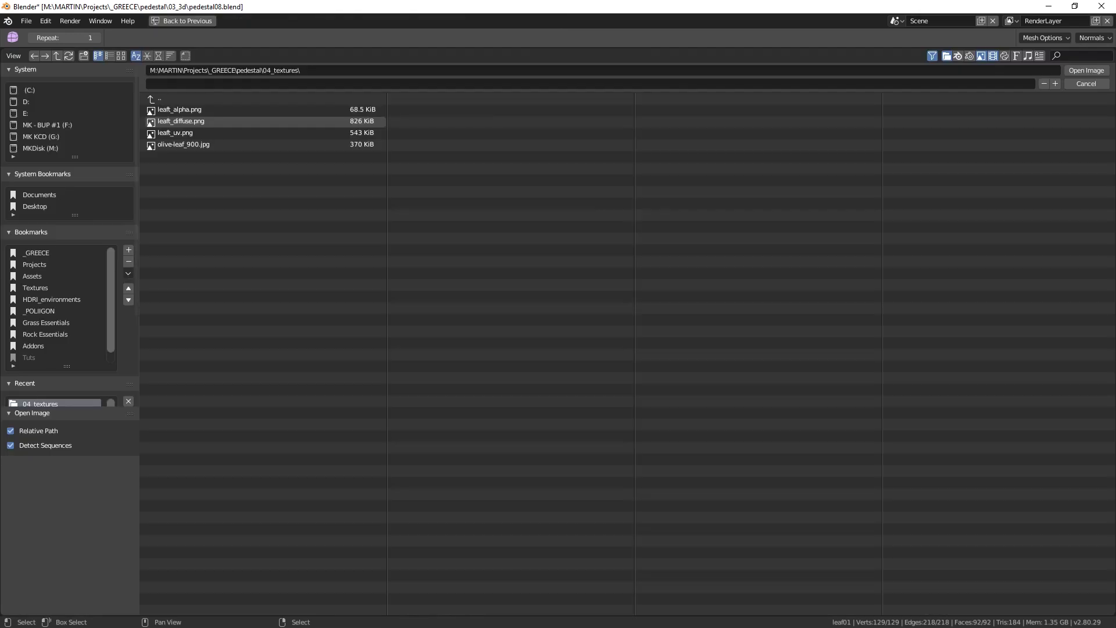
pyautogui.doubleClick(181, 120)
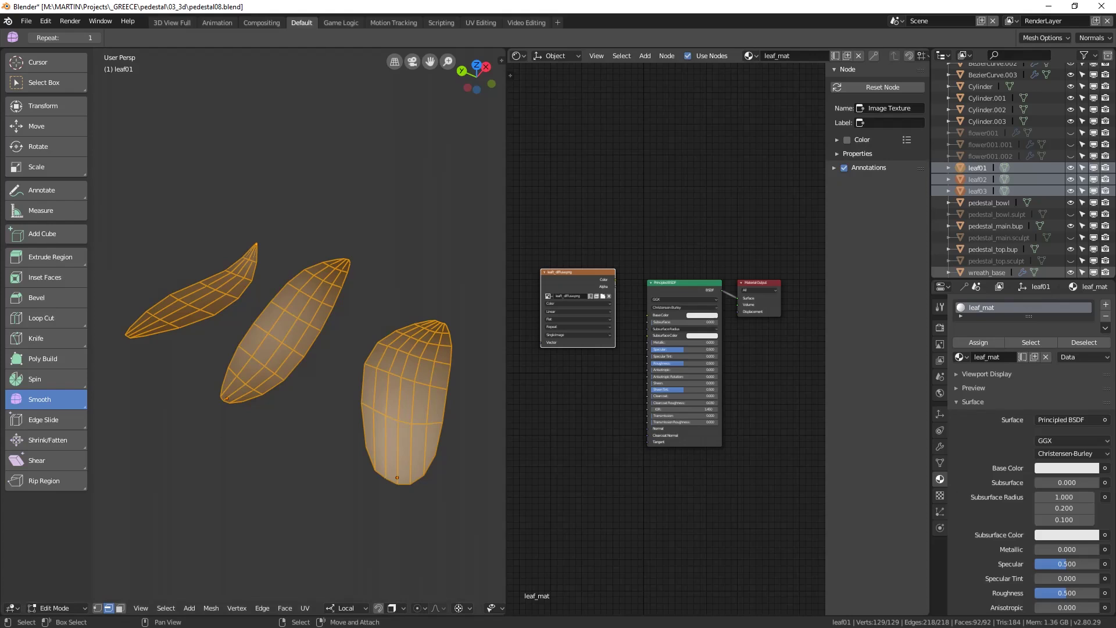
pyautogui.moveTo(615, 280); pyautogui.dragTo(648, 314)
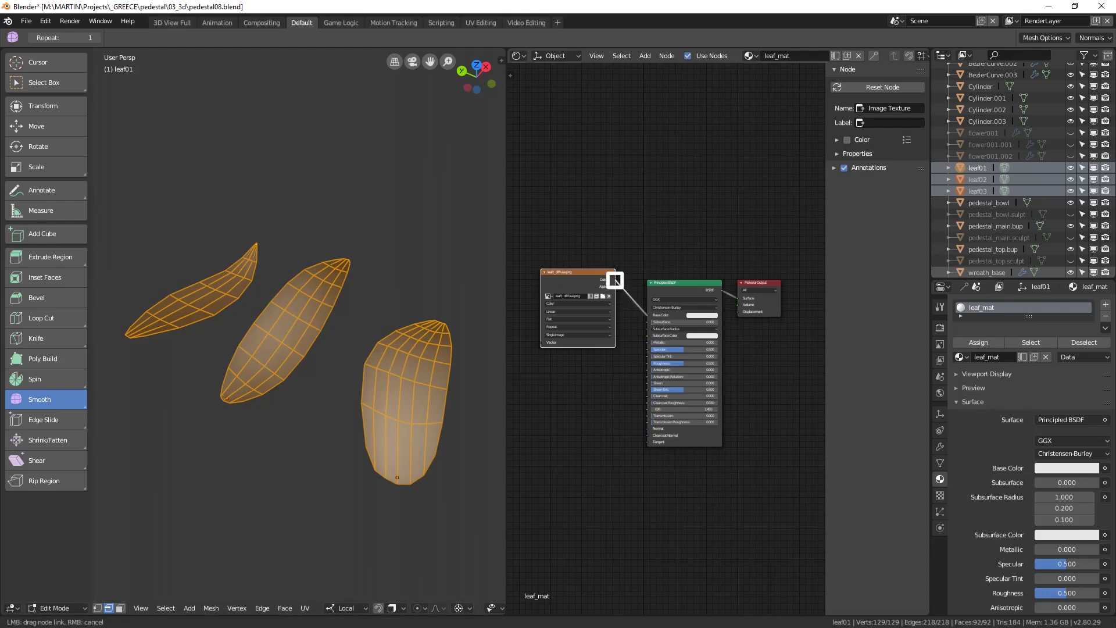
# - Move the Material Output farther away from the Principled BSDF and add a Transparent BSDF node above them
pyautogui.moveTo(756, 286); pyautogui.dragTo(809, 289)
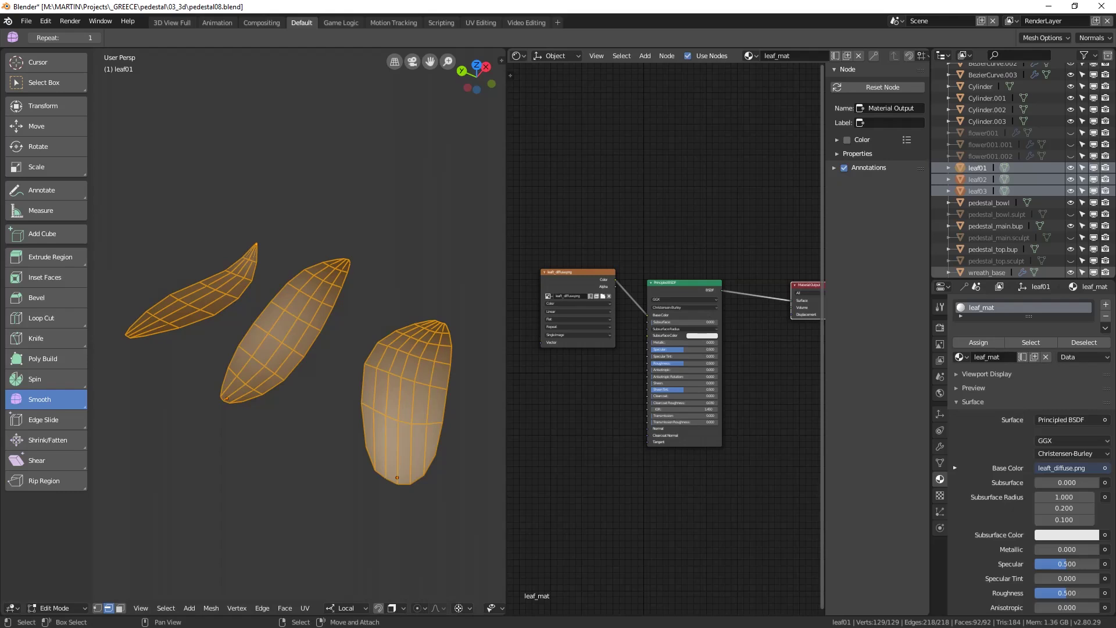
pyautogui.hotkey('shift', 'a')
pyautogui.write('tra')
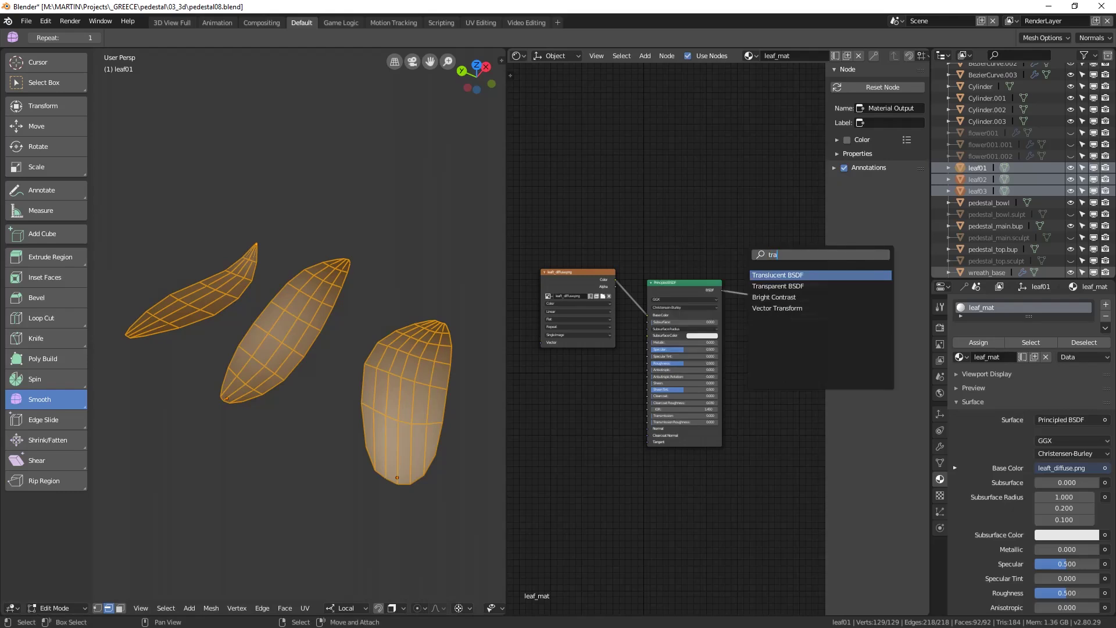
pyautogui.press('Down')
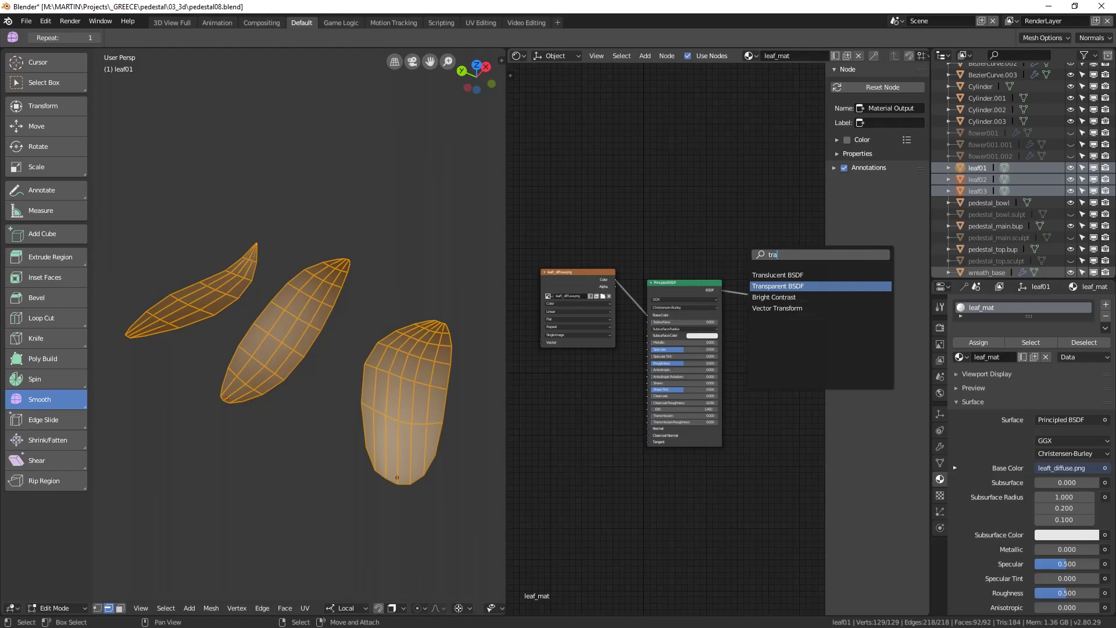
pyautogui.press('Return')
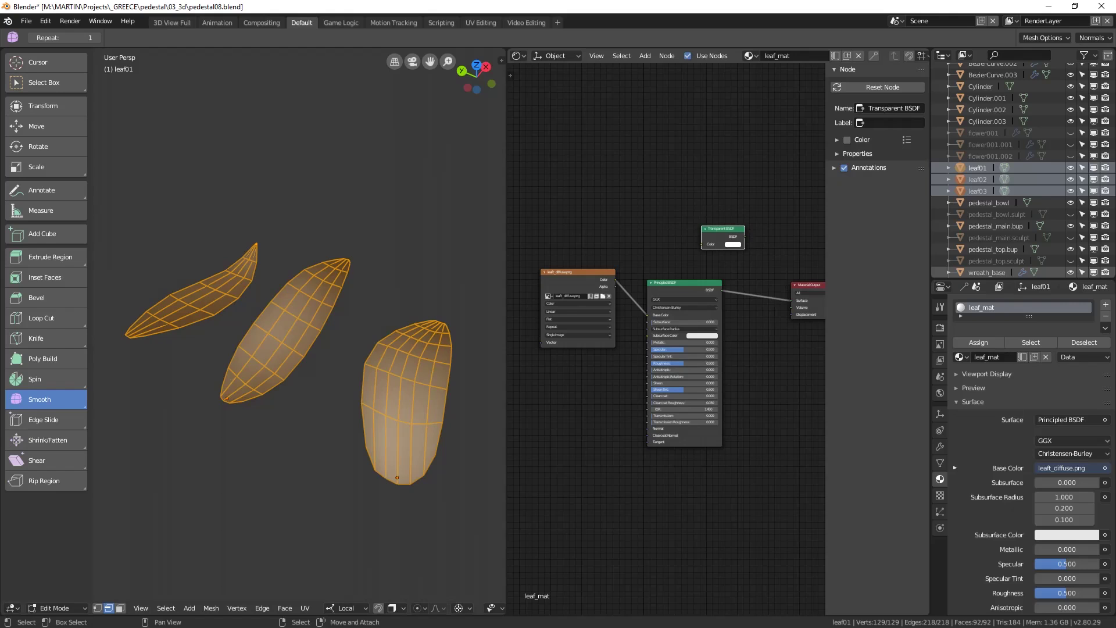
# - Hide the Shader Editor's sidebar to free space for the node tree
pyautogui.press('n')
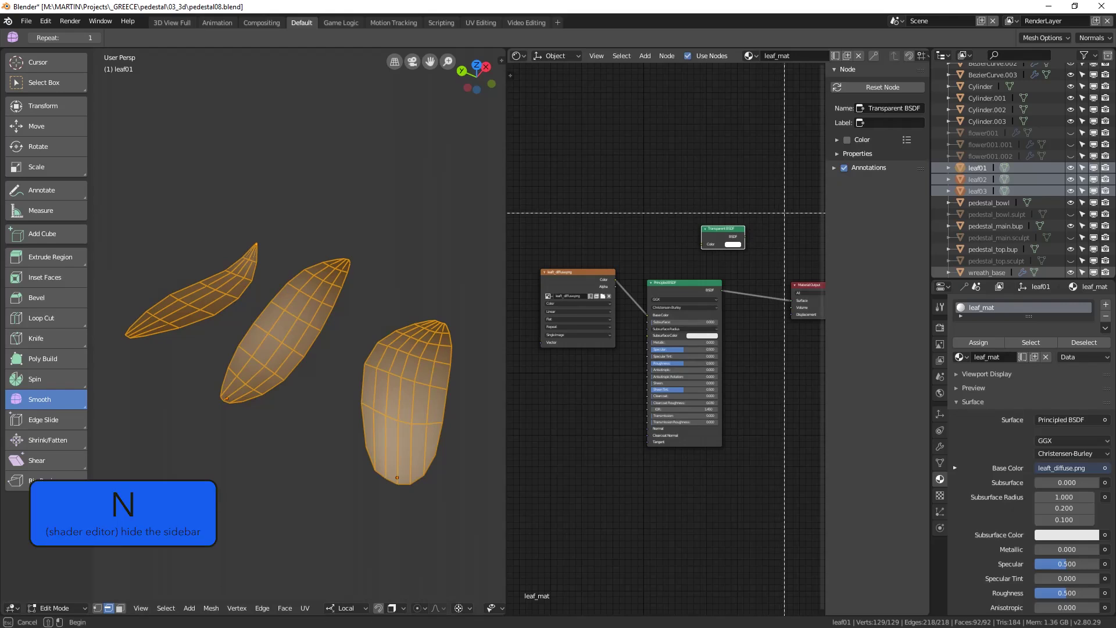
pyautogui.press('Escape')
pyautogui.press('n')
# - Insert a Mix Shader between the Principled BSDF and Material Output, and connect the Transparent BSDF to its second Shader input
pyautogui.moveTo(843, 309); pyautogui.dragTo(720, 309, button='middle')
pyautogui.scroll(4, 720, 310)
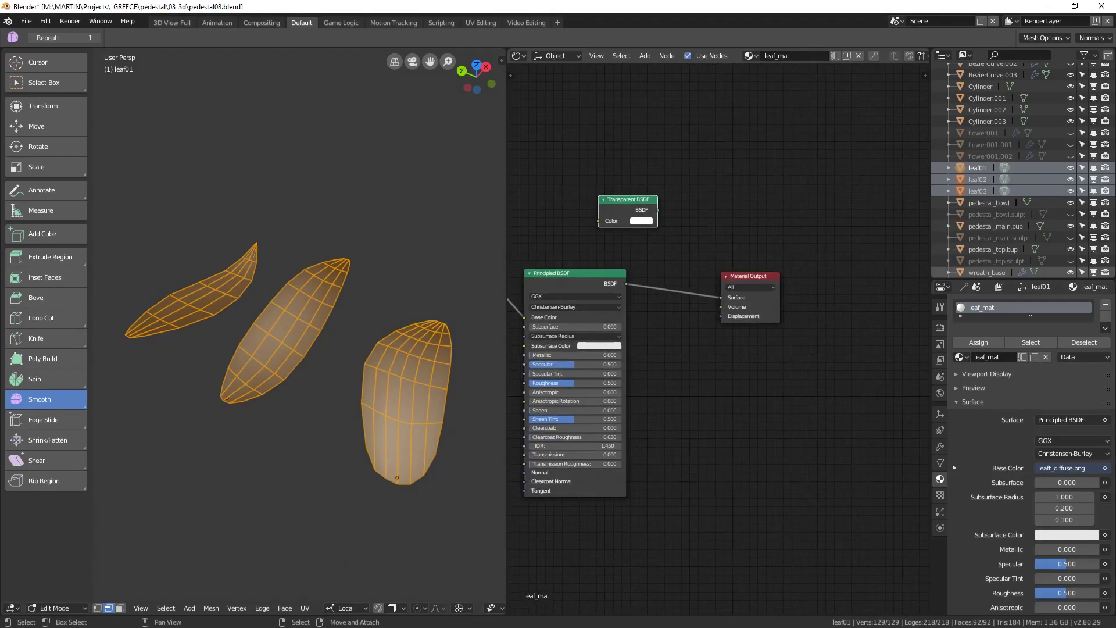
pyautogui.hotkey('shift', 'a')
pyautogui.click(683, 274)
pyautogui.write('m')
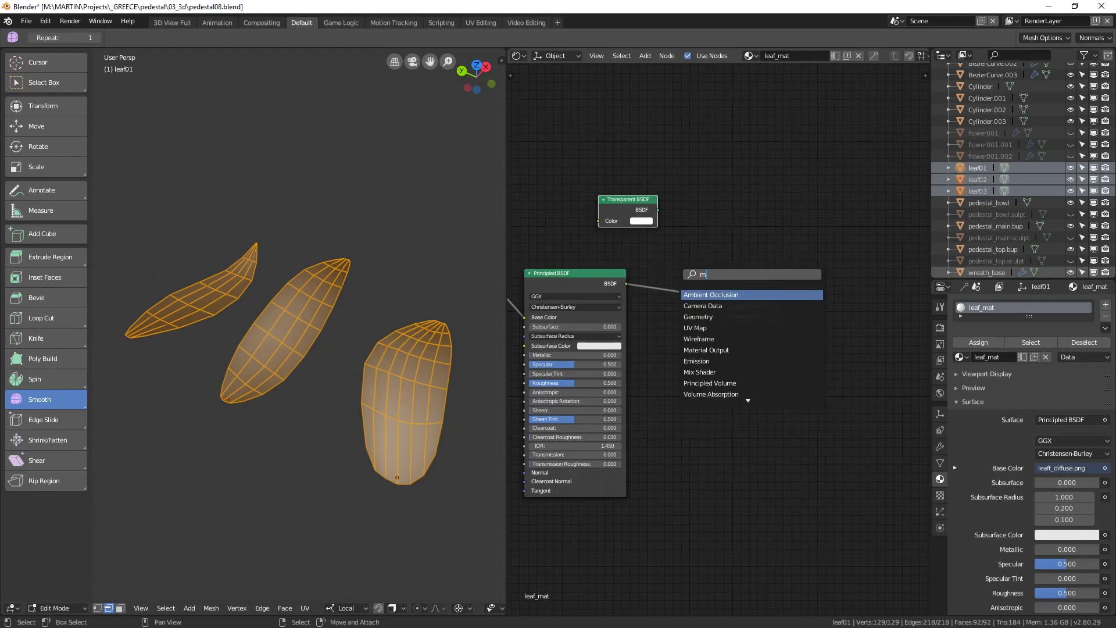
pyautogui.write('ix')
pyautogui.press('Return')
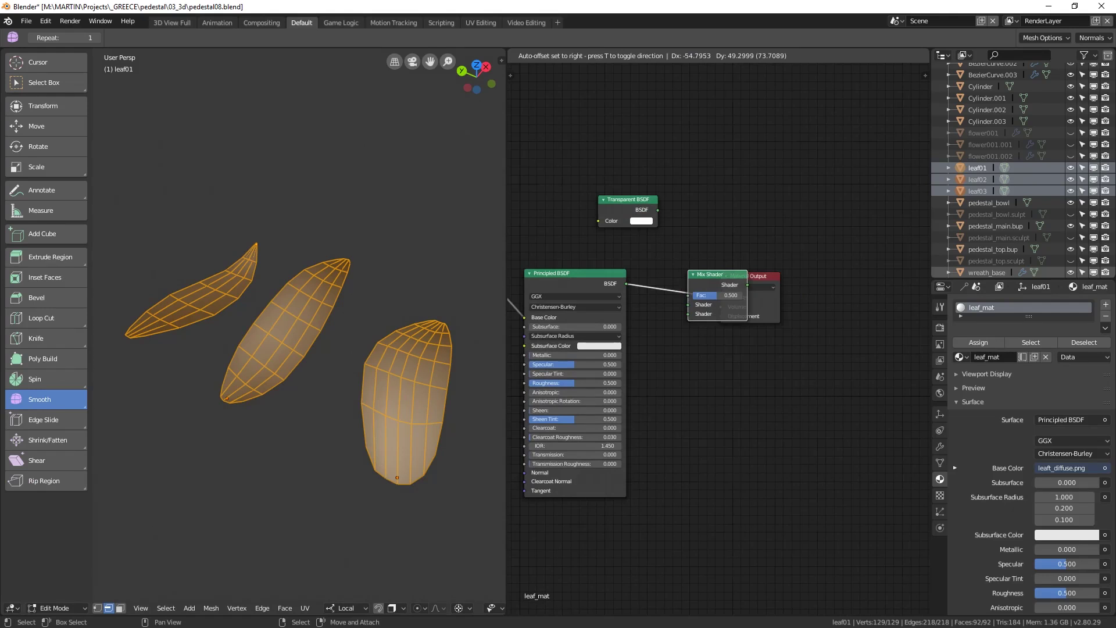
pyautogui.press('Return')
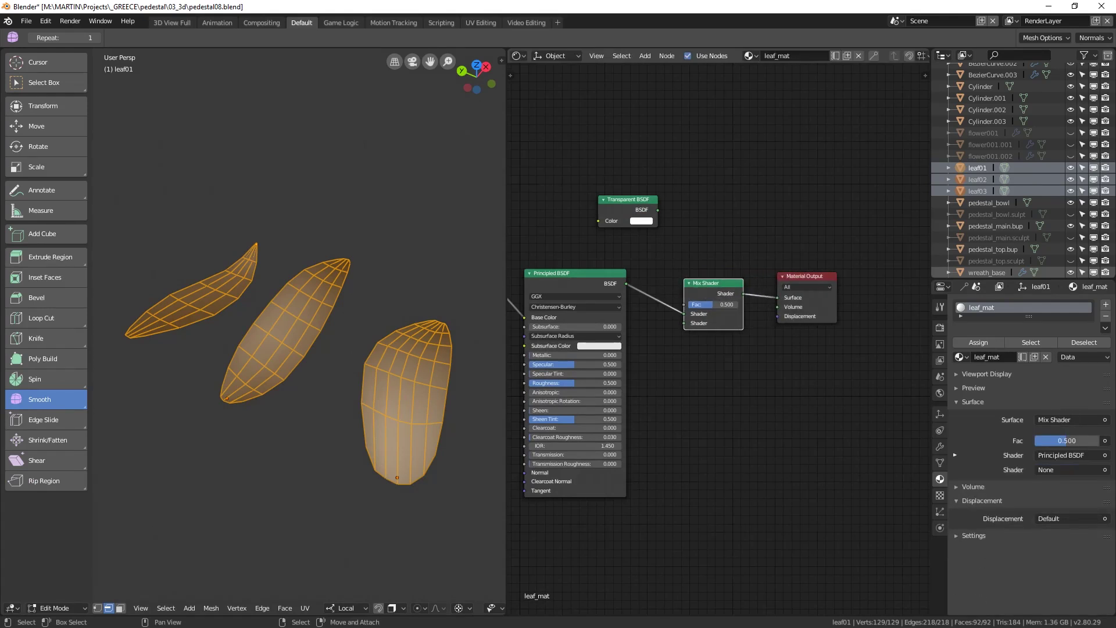
pyautogui.moveTo(657, 210); pyautogui.dragTo(684, 323)
# - Duplicate the diffuse texture node above the Transparent BSDF and load leaft_alpha.png into the copy
pyautogui.moveTo(684, 323); pyautogui.dragTo(795, 358, button='middle')
pyautogui.click(550, 293)
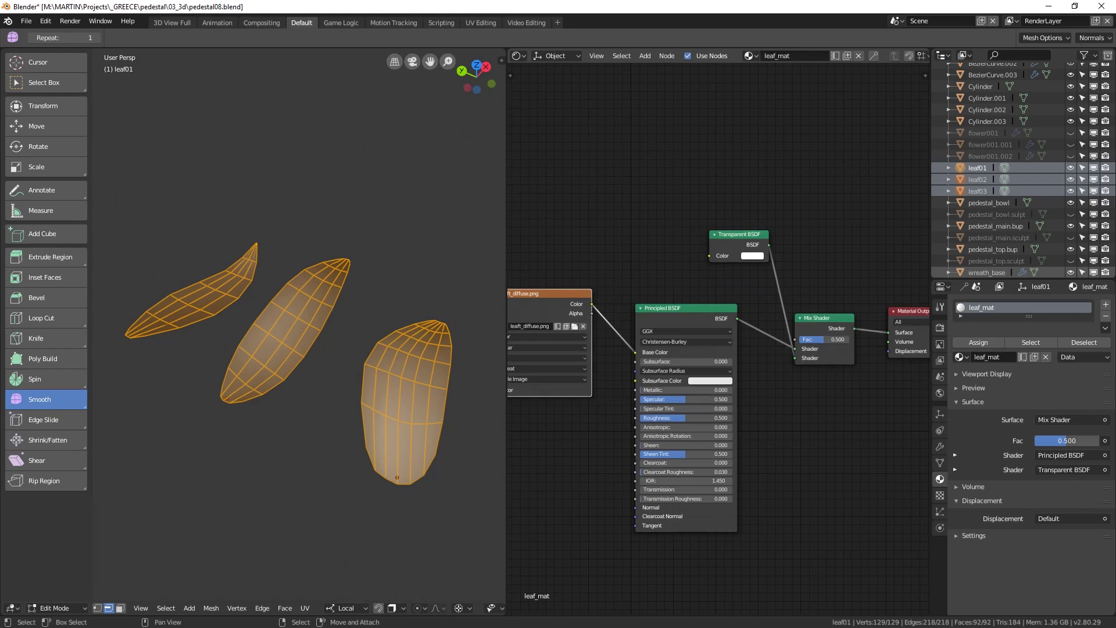
pyautogui.click(738, 235)
pyautogui.click(549, 294)
pyautogui.hotkey('shift', 'd')
pyautogui.click(695, 106)
pyautogui.click(728, 139)
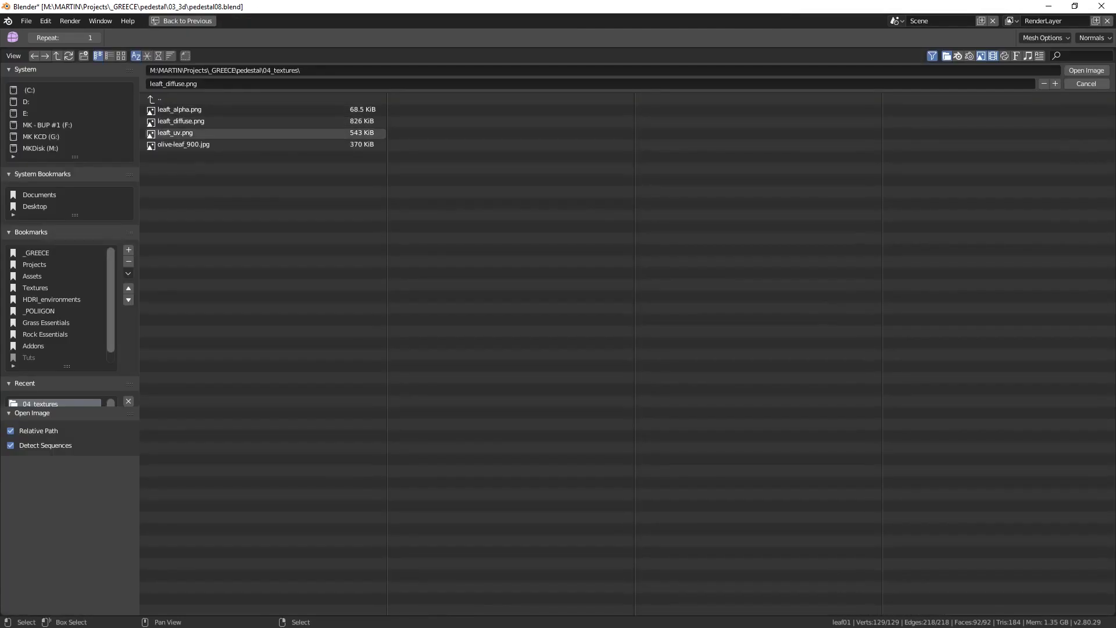
pyautogui.click(179, 110)
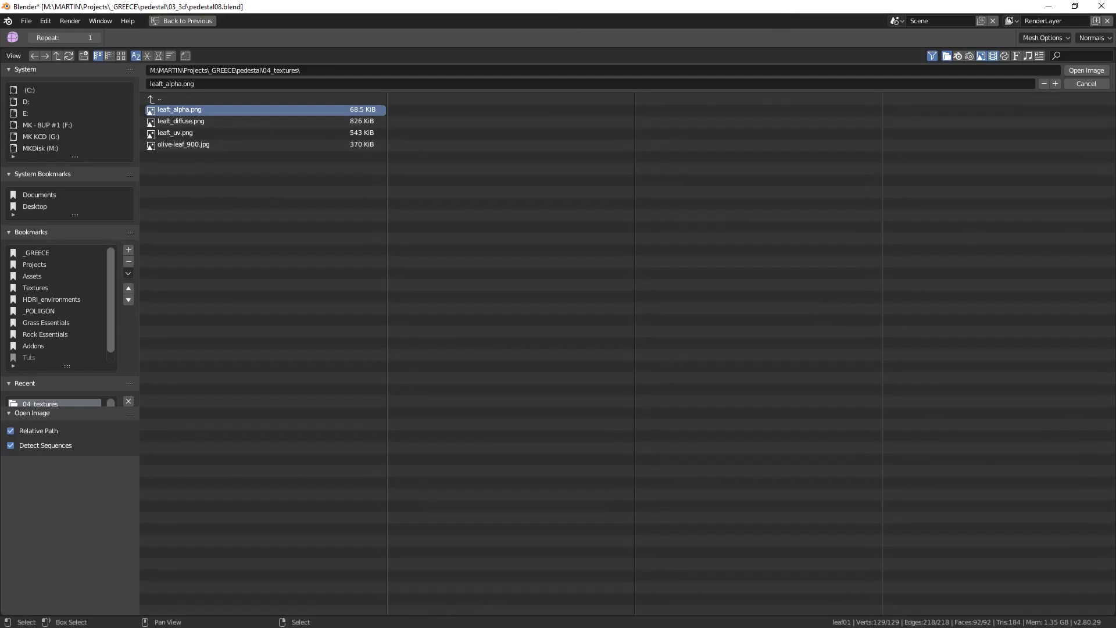
pyautogui.press('Return')
# - Set the leaft_alpha.png texture to Non-Color Data and connect its Color output to the Mix Shader's Fac
pyautogui.click(694, 150)
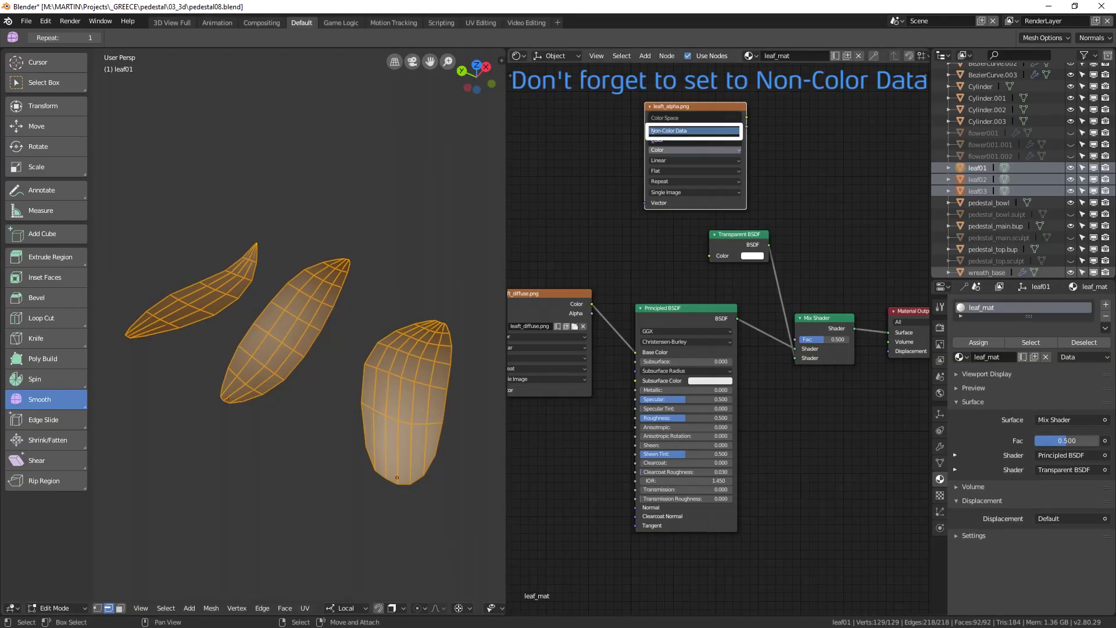
pyautogui.click(695, 130)
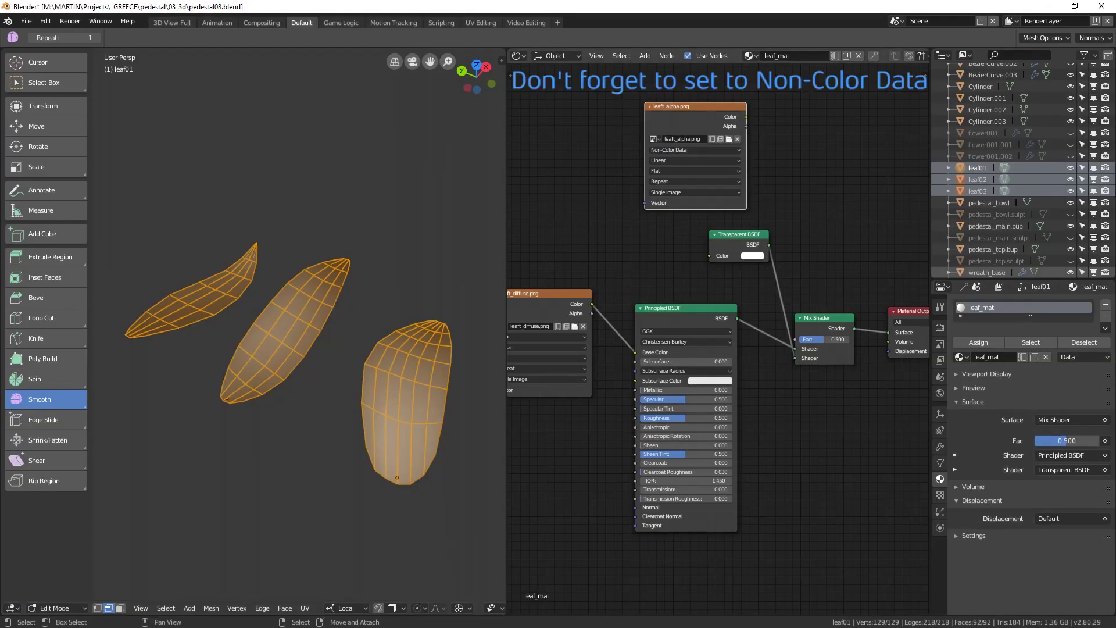
pyautogui.moveTo(746, 117); pyautogui.dragTo(796, 339)
pyautogui.moveTo(796, 339); pyautogui.dragTo(878, 339, button='middle')
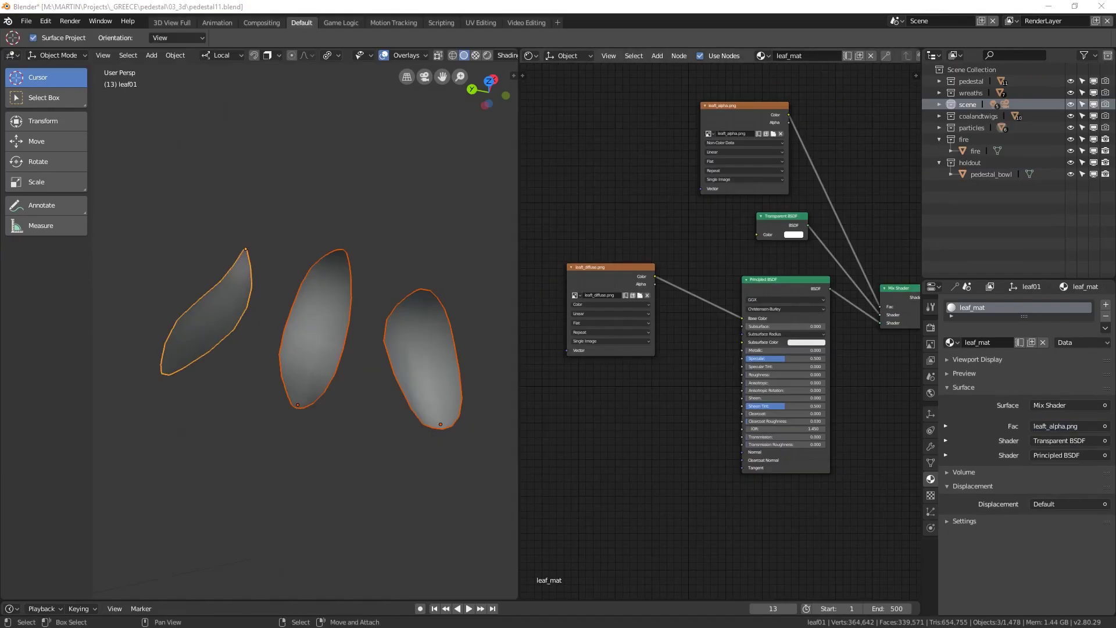
# - Duplicate the leaft_diffuse.png texture node and place the copy below the original
pyautogui.click(610, 279)
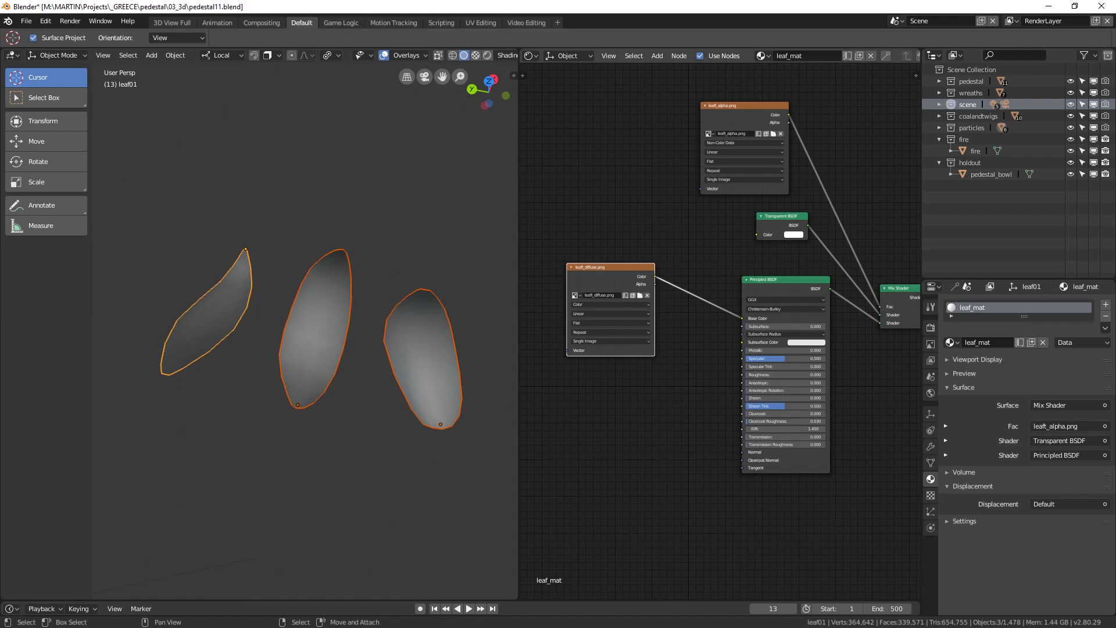
pyautogui.hotkey('shift', 'd')
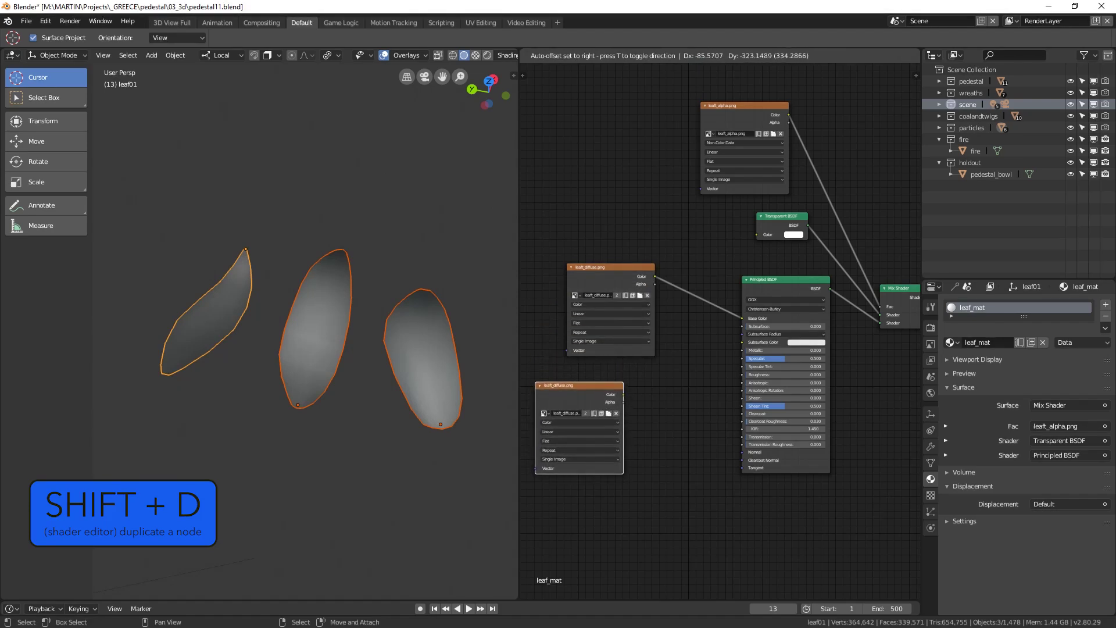
pyautogui.click(572, 407)
# - Set the duplicated diffuse texture to Non-Color Data and connect its Color output to the Principled BSDF's Roughness
pyautogui.click(567, 422)
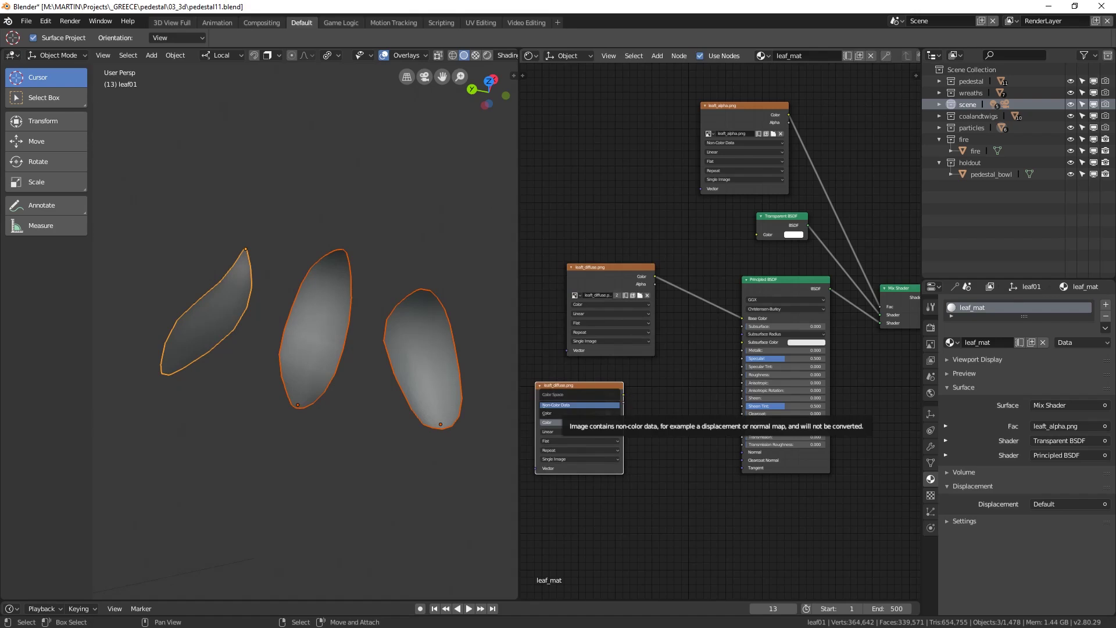
pyautogui.click(579, 405)
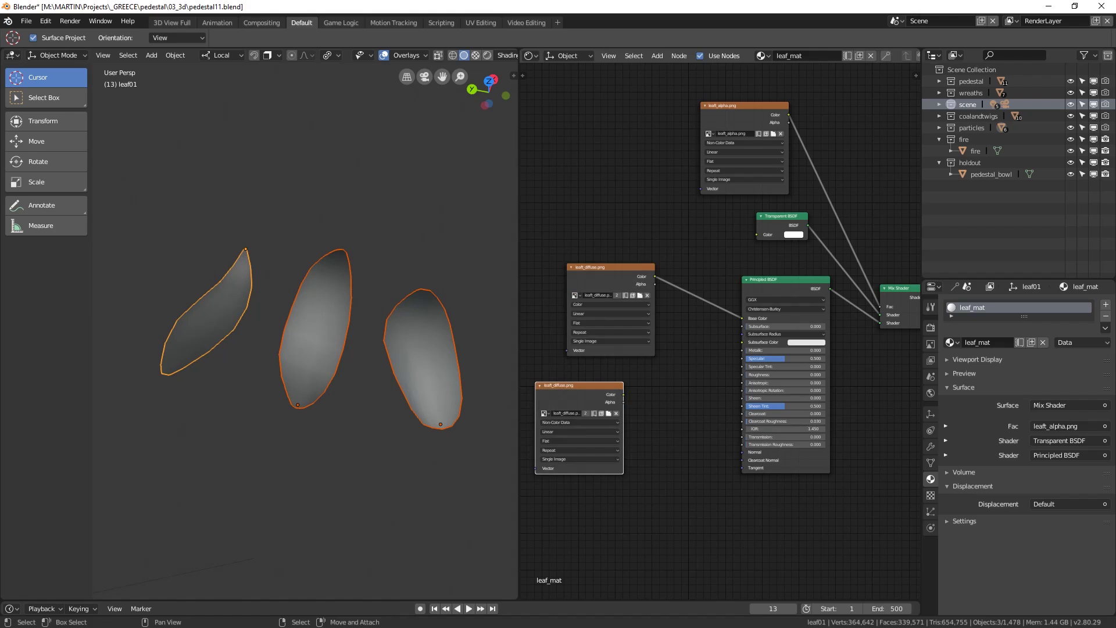
pyautogui.moveTo(623, 395); pyautogui.dragTo(743, 375)
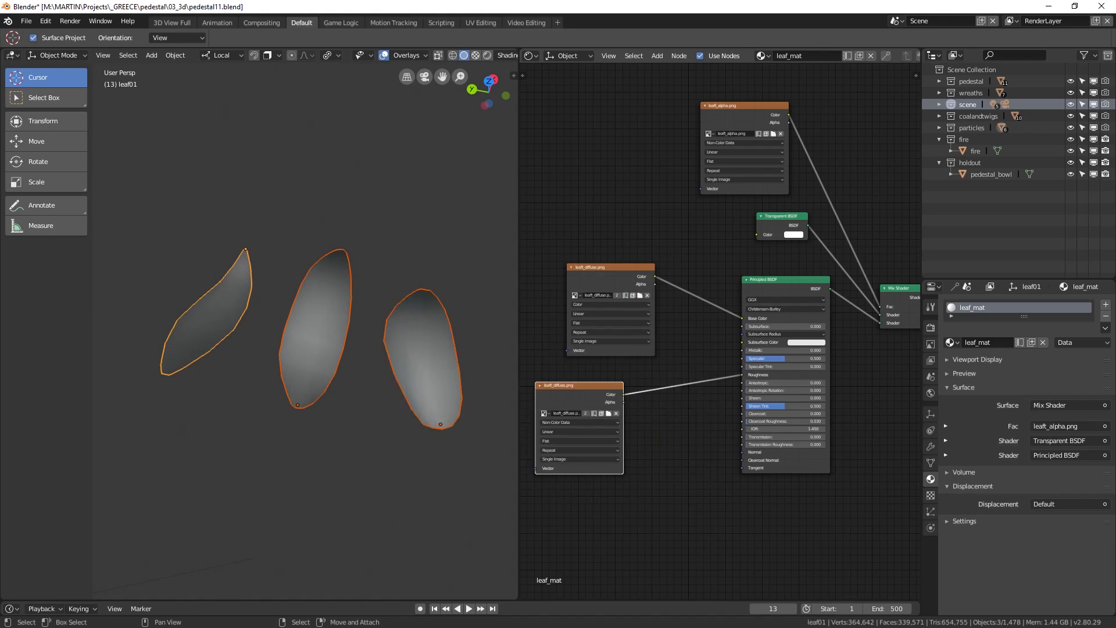
# - Insert an Invert node on the link between the duplicated diffuse texture and the Roughness input
pyautogui.hotkey('shift', 'a')
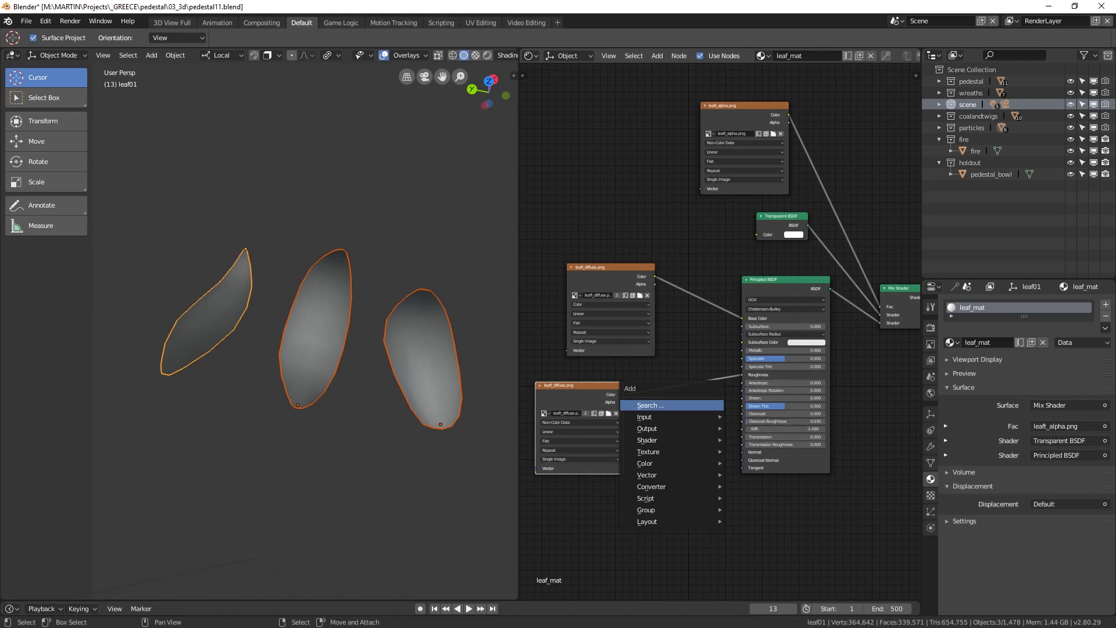
pyautogui.click(708, 404)
pyautogui.write('invert')
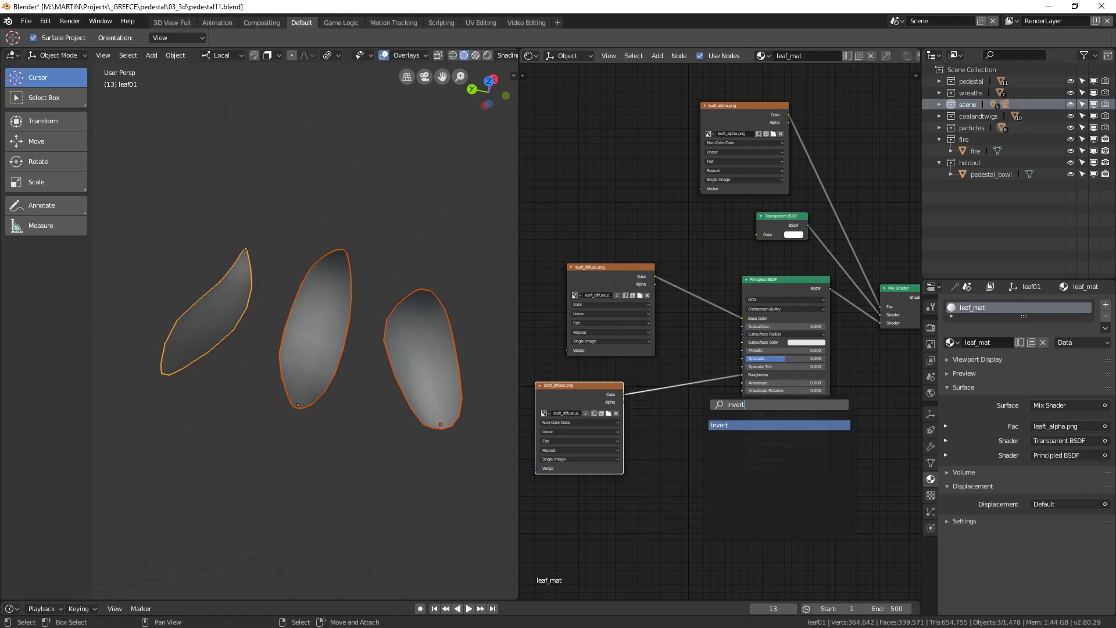
pyautogui.press('Return')
pyautogui.click(686, 398)
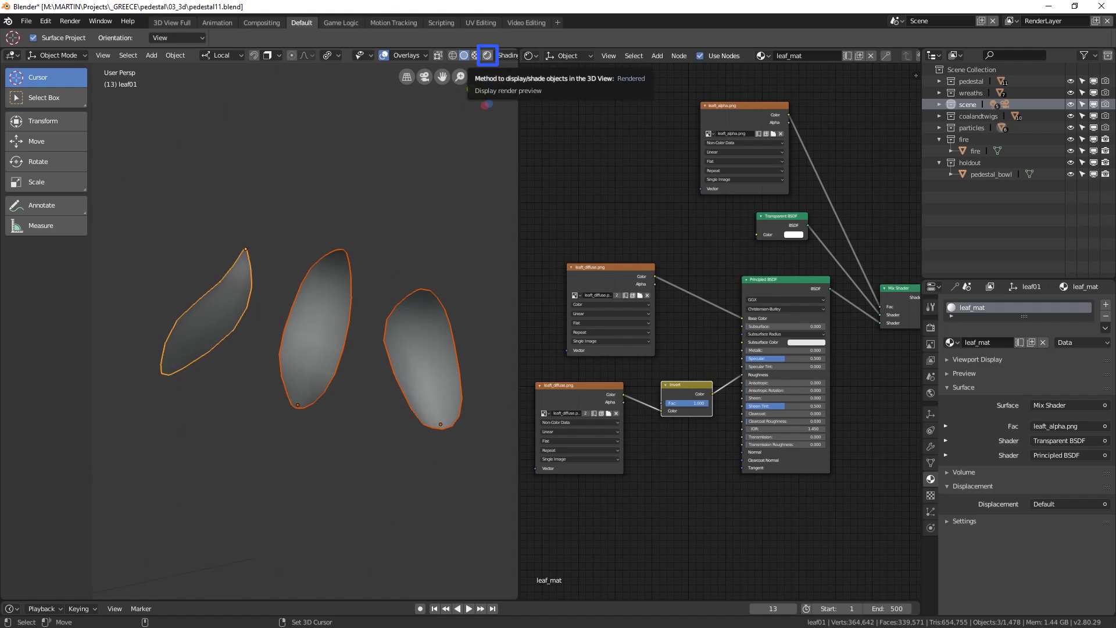
# - Set the 3D viewport to Rendered shading and deselect all objects to preview the leaf material
pyautogui.click(487, 55)
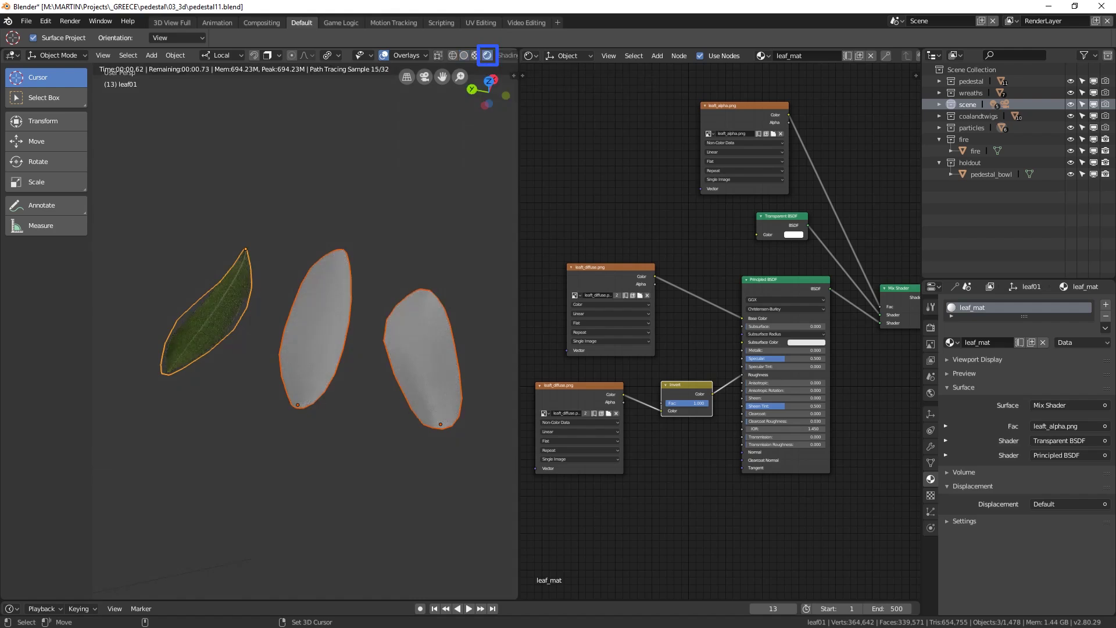
pyautogui.hotkey('alt', 'a')
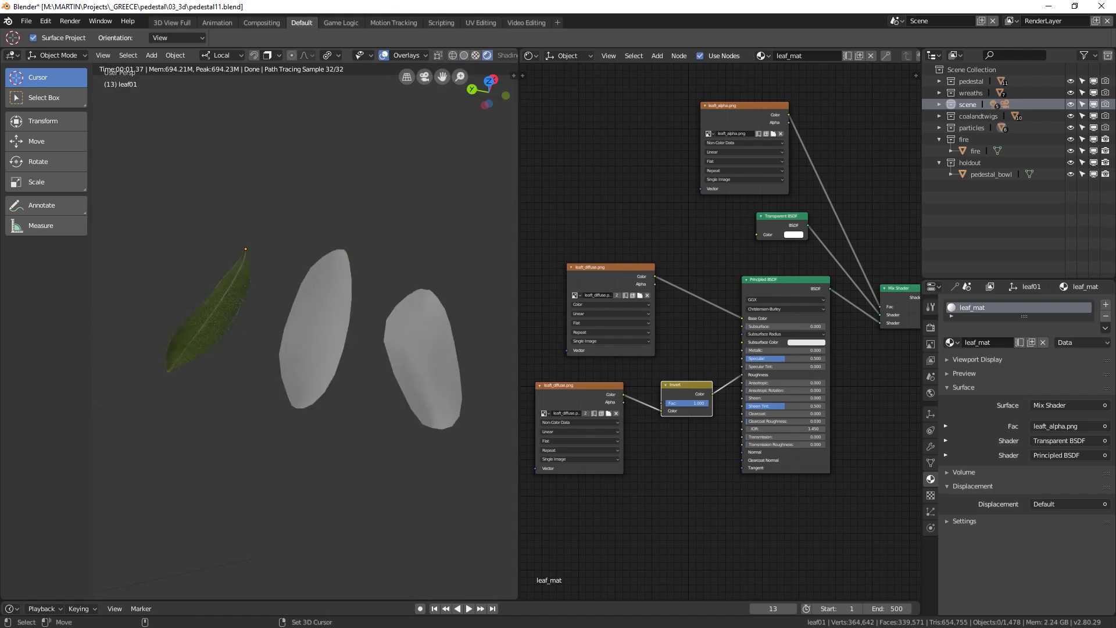
pyautogui.moveTo(326, 291)
pyautogui.mouseDown(button='middle')
pyautogui.moveTo(317, 349)
pyautogui.moveTo(317, 283)
pyautogui.mouseUp(button='middle')
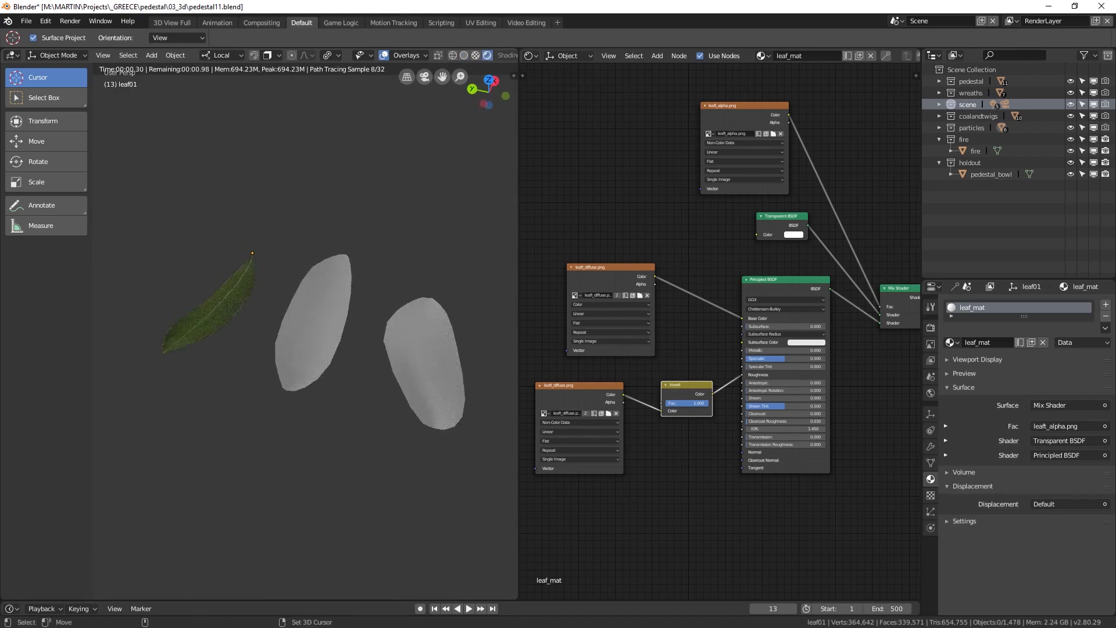
# - Link the leaf_mat material from leaf01 to the other two leaves, finishing with all objects deselected
pyautogui.click(424, 361)
pyautogui.keyDown('shift'); pyautogui.click(313, 319); pyautogui.keyUp('shift')
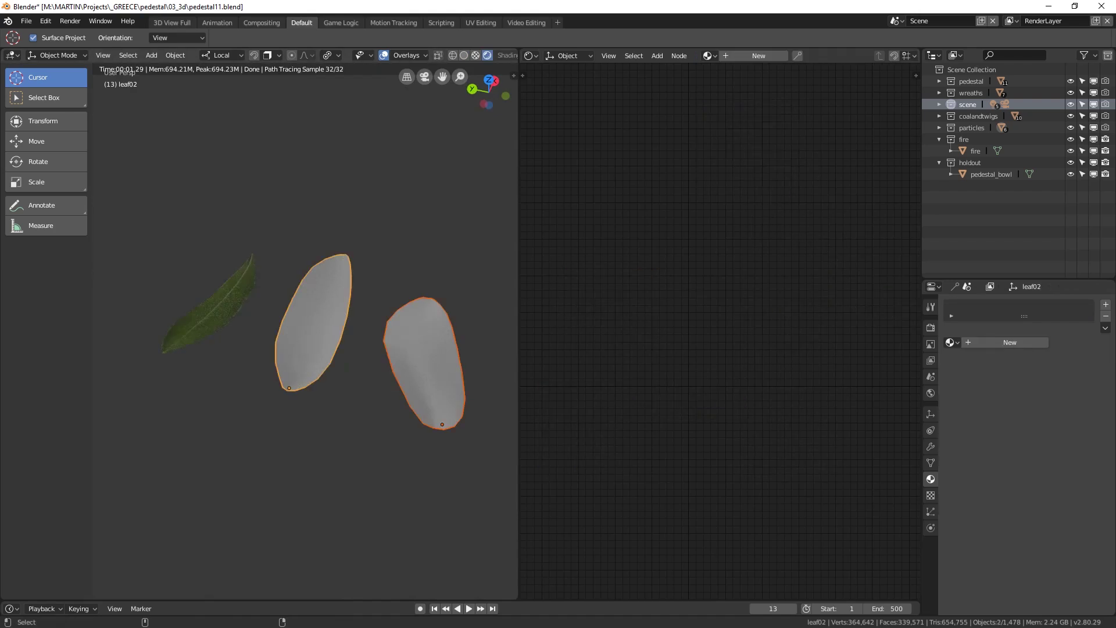
pyautogui.keyDown('shift'); pyautogui.click(209, 308); pyautogui.keyUp('shift')
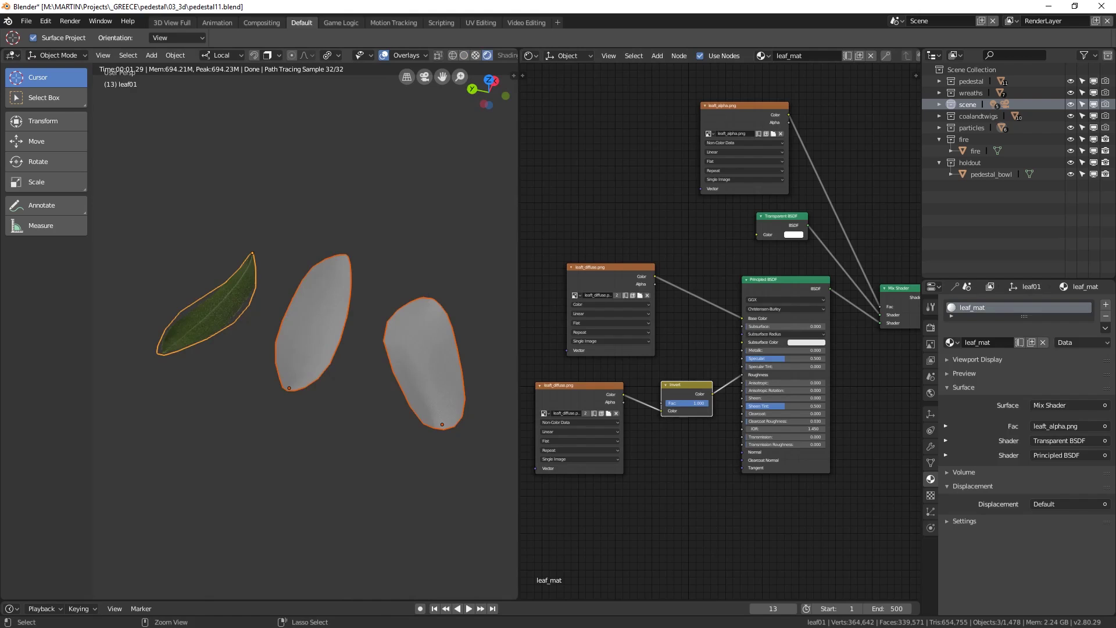
pyautogui.hotkey('ctrl', 'l')
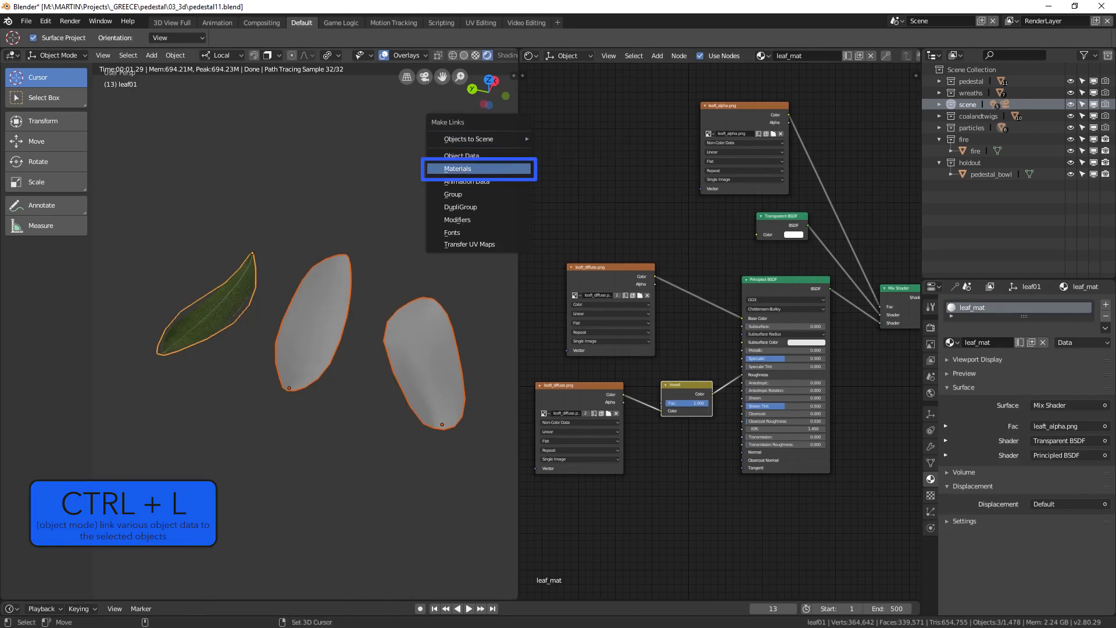
pyautogui.press('Return')
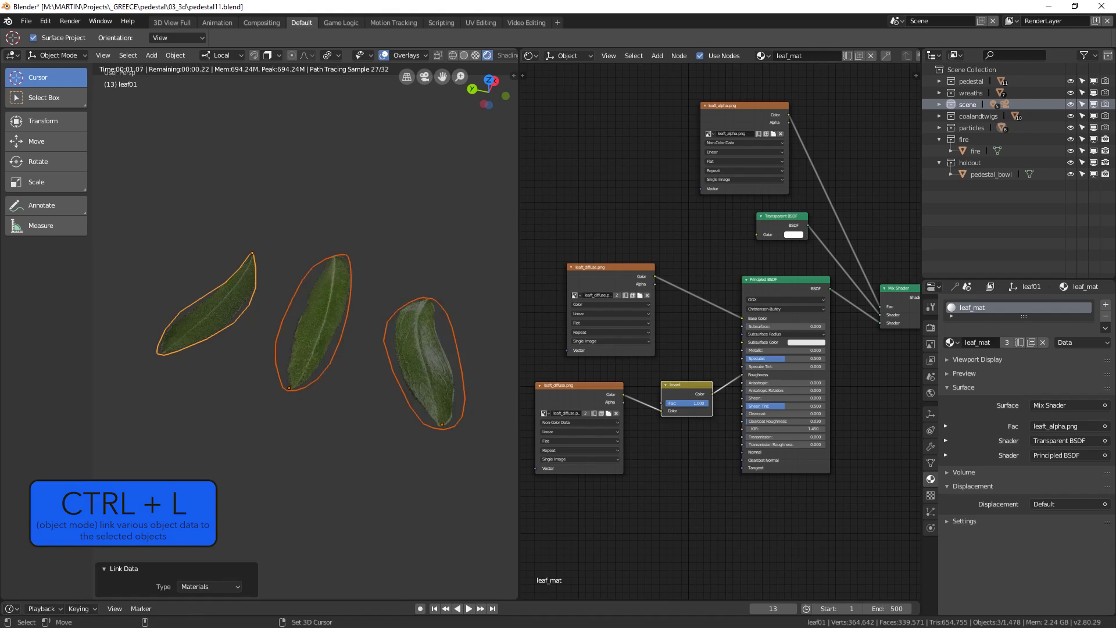
pyautogui.hotkey('alt', 'a')
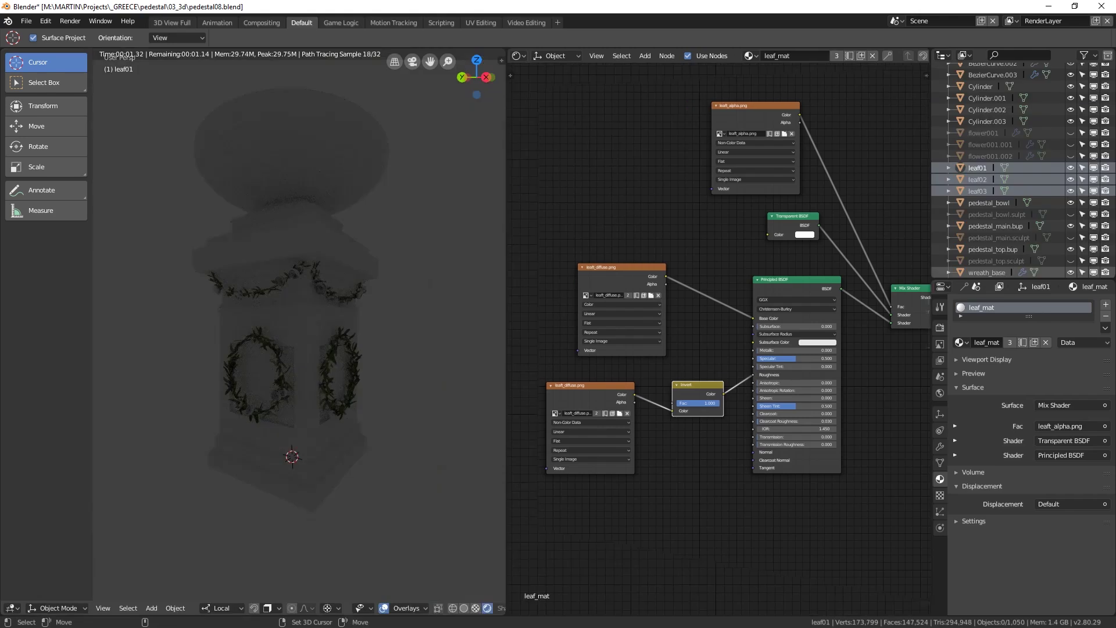
# - Add a Sun light to the pedestal scene
pyautogui.hotkey('shift', 'a')
pyautogui.moveTo(372, 469)
pyautogui.click(445, 480)
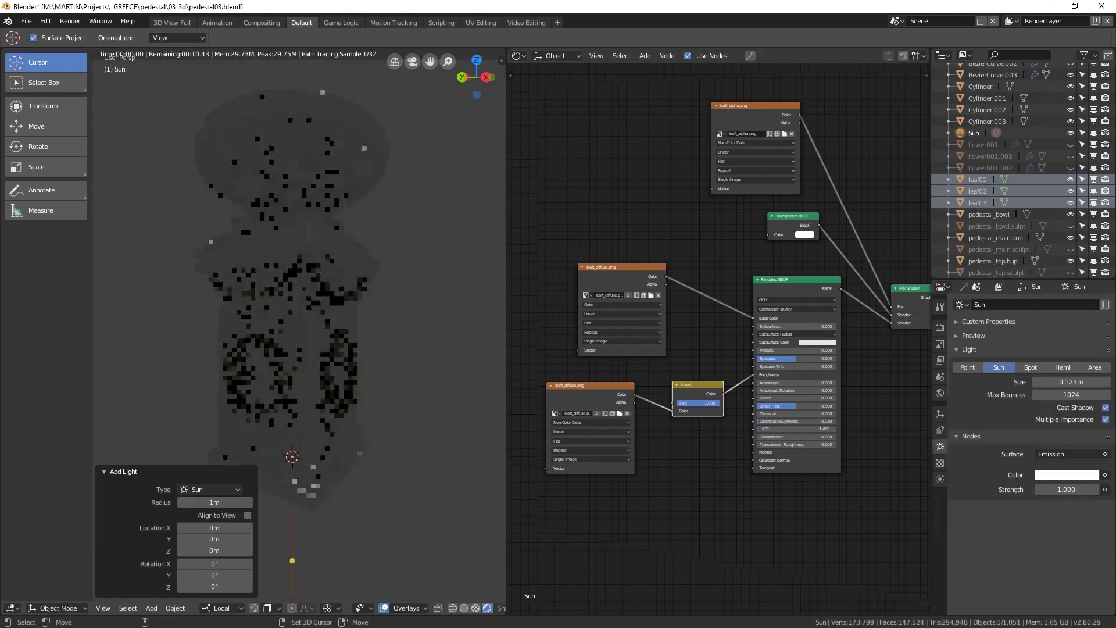
# - Rotate the Sun to light the pedestal from the side, move it by about X -4.06, Y 6.27, Z 4.29 m, and deselect it
pyautogui.press('r')
pyautogui.click(442, 396)
pyautogui.scroll(-7, 299, 325)
pyautogui.press('r')
pyautogui.click(424, 298)
pyautogui.press('g')
pyautogui.press('y')
pyautogui.scroll(7, 299, 326)
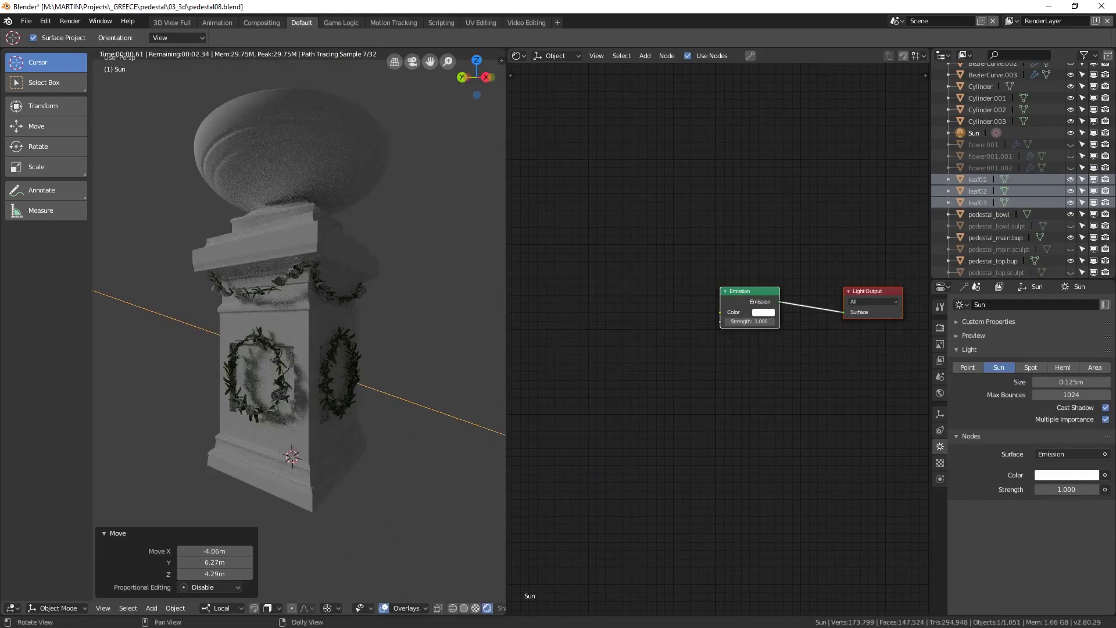
pyautogui.moveTo(349, 325); pyautogui.dragTo(290, 326, button='middle')
pyautogui.press('a')
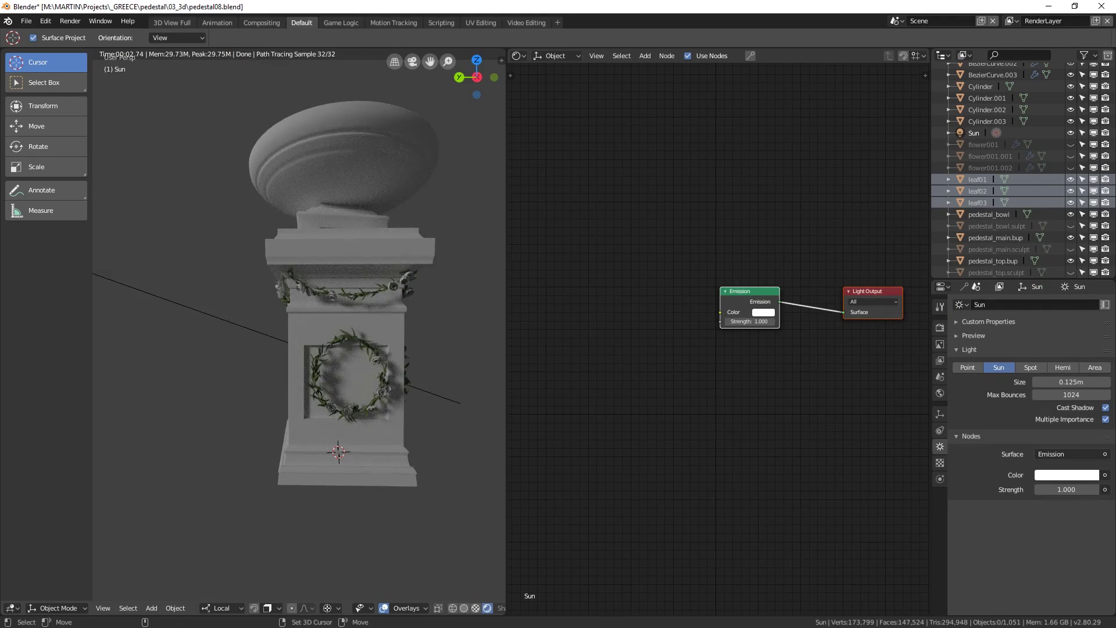
pyautogui.scroll(5, 299, 324)
pyautogui.click(404, 235)
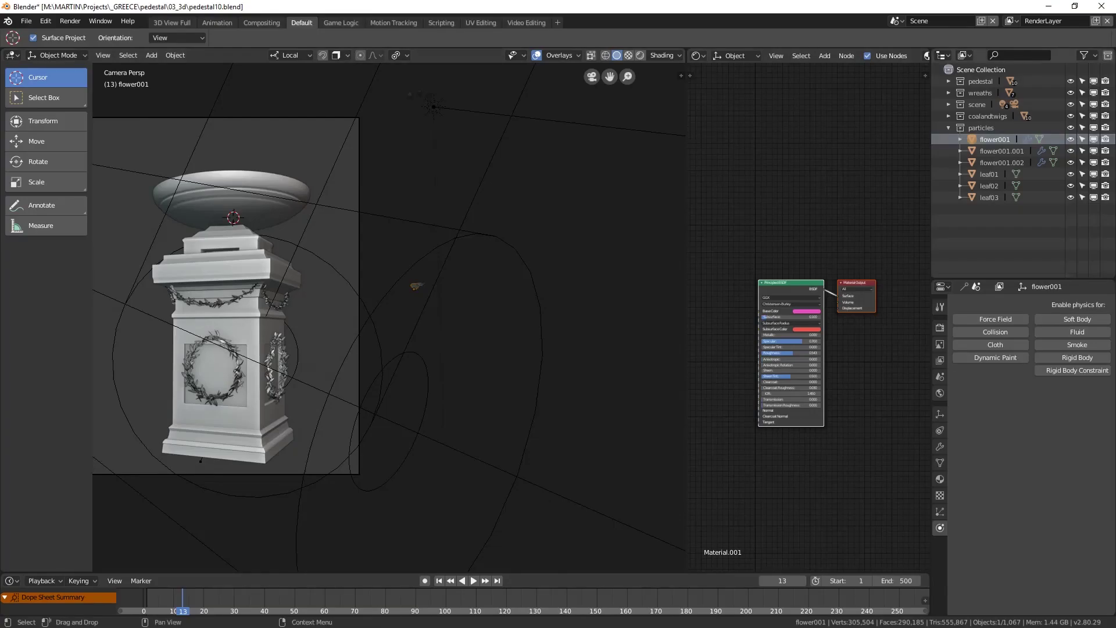
# - Examine the UV layout of flower001 in the UV Editor
pyautogui.press('KP_Decimal')
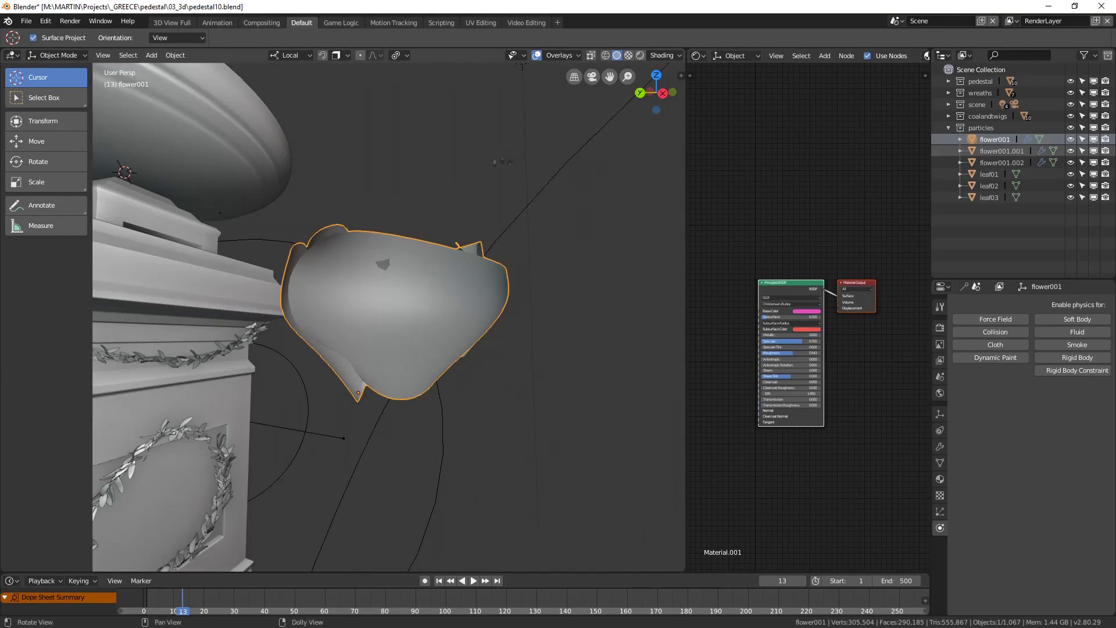
pyautogui.keyDown('alt'); pyautogui.moveTo(378, 261); pyautogui.dragTo(378, 361); pyautogui.keyUp('alt')
pyautogui.keyDown('alt'); pyautogui.moveTo(378, 361); pyautogui.dragTo(332, 360, button='right'); pyautogui.keyUp('alt')
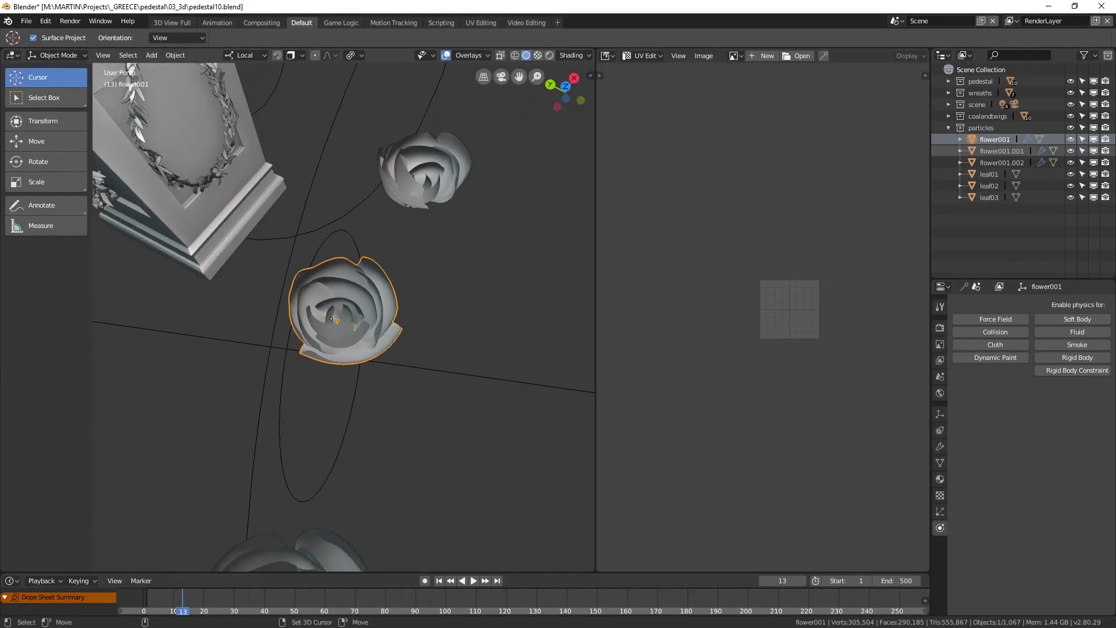
pyautogui.press('Tab')
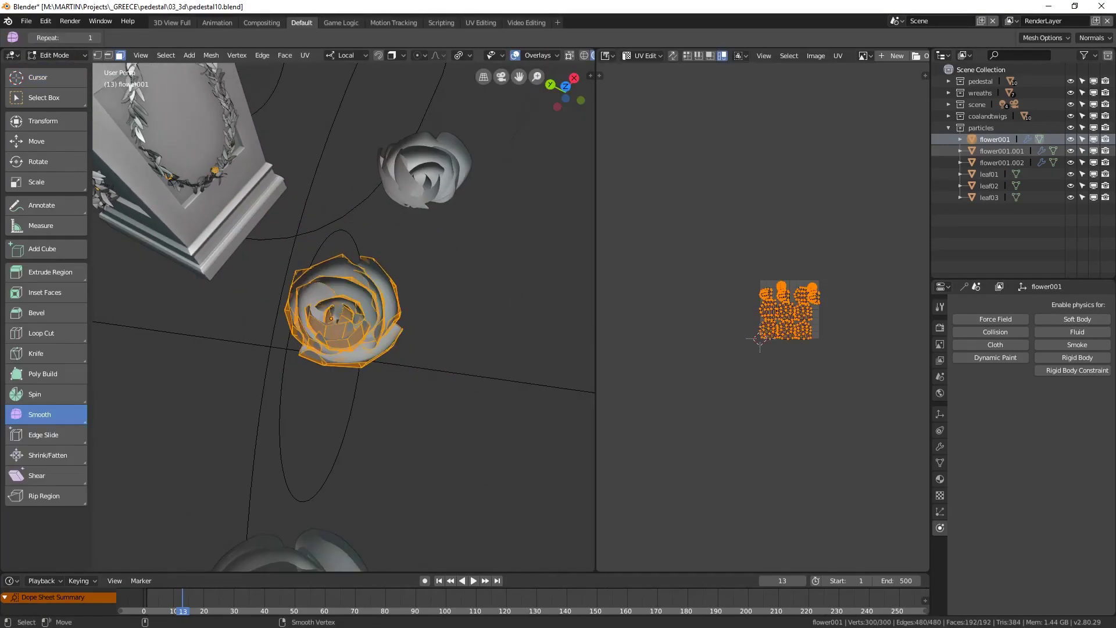
pyautogui.scroll(5, 762, 317)
pyautogui.moveTo(762, 317); pyautogui.dragTo(667, 330, button='middle')
pyautogui.scroll(1, 688, 330)
pyautogui.press('Tab')
# - Select all three flowers and enter Edit Mode to edit their UVs together
pyautogui.click(423, 170)
pyautogui.scroll(-3, 424, 170)
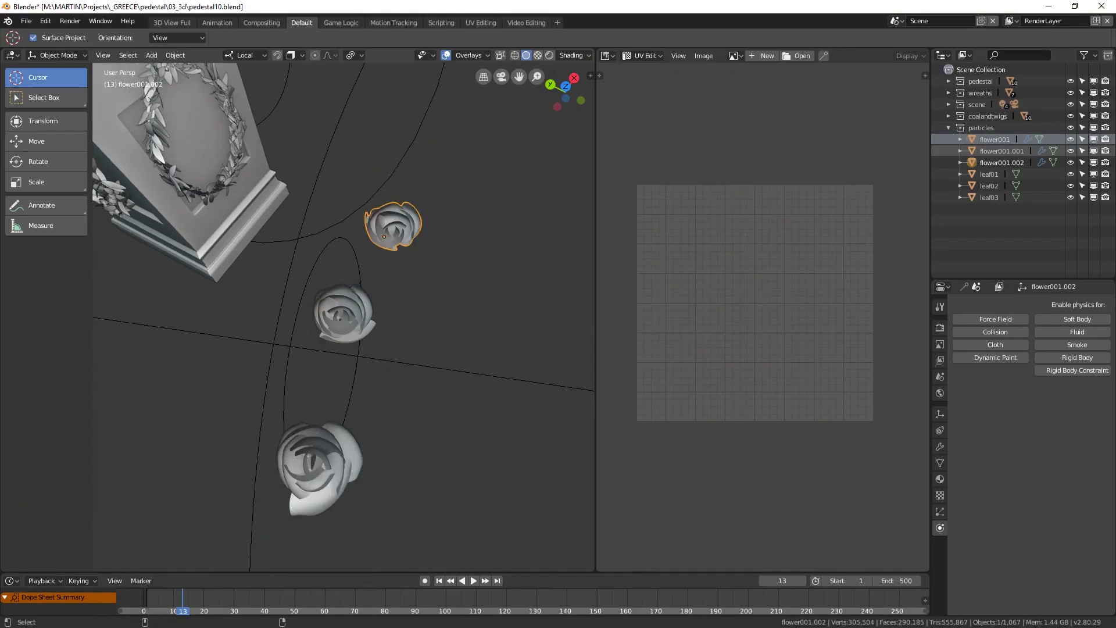
pyautogui.click(343, 314)
pyautogui.keyDown('shift'); pyautogui.click(393, 227); pyautogui.keyUp('shift')
pyautogui.keyDown('shift'); pyautogui.click(320, 468); pyautogui.keyUp('shift')
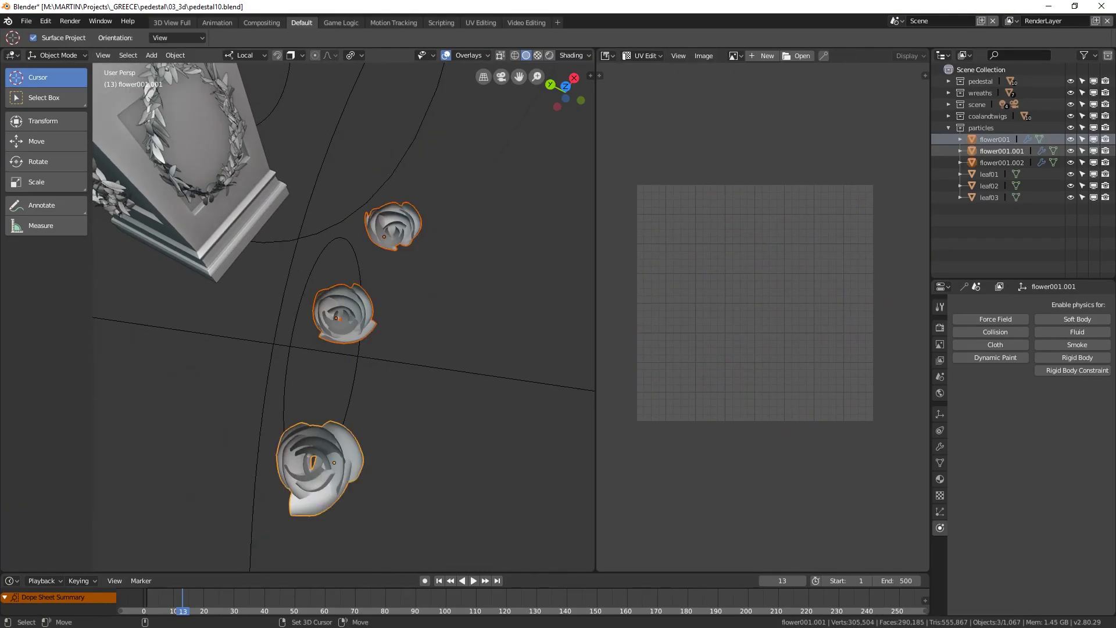
pyautogui.press('Tab')
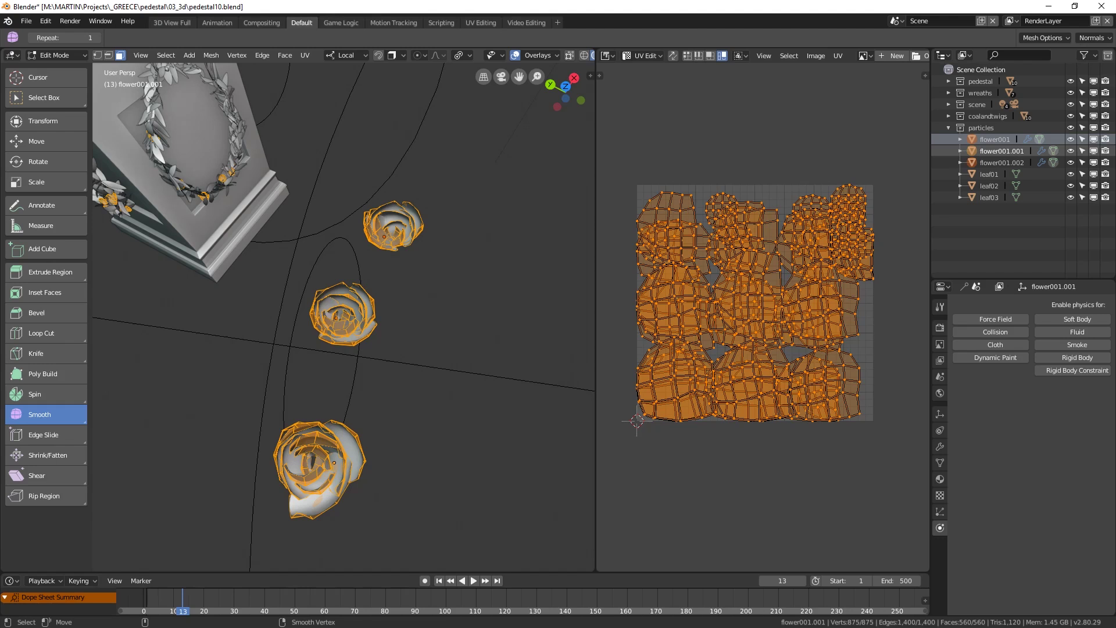
# - Average the island scale of the flowers' UVs and pack the islands
pyautogui.click(838, 55)
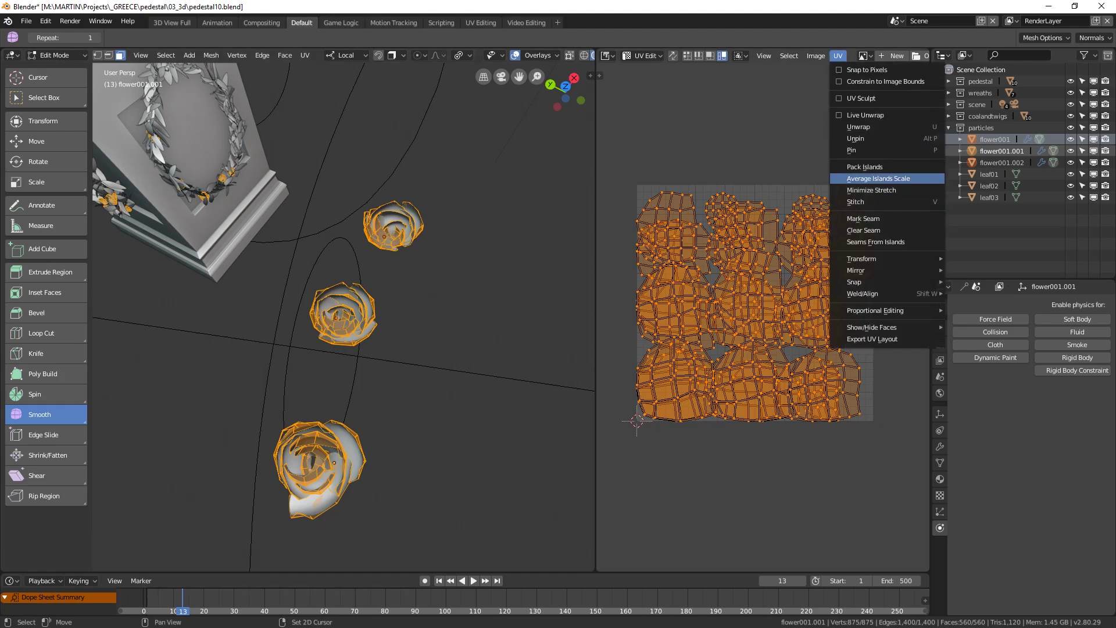
pyautogui.click(867, 179)
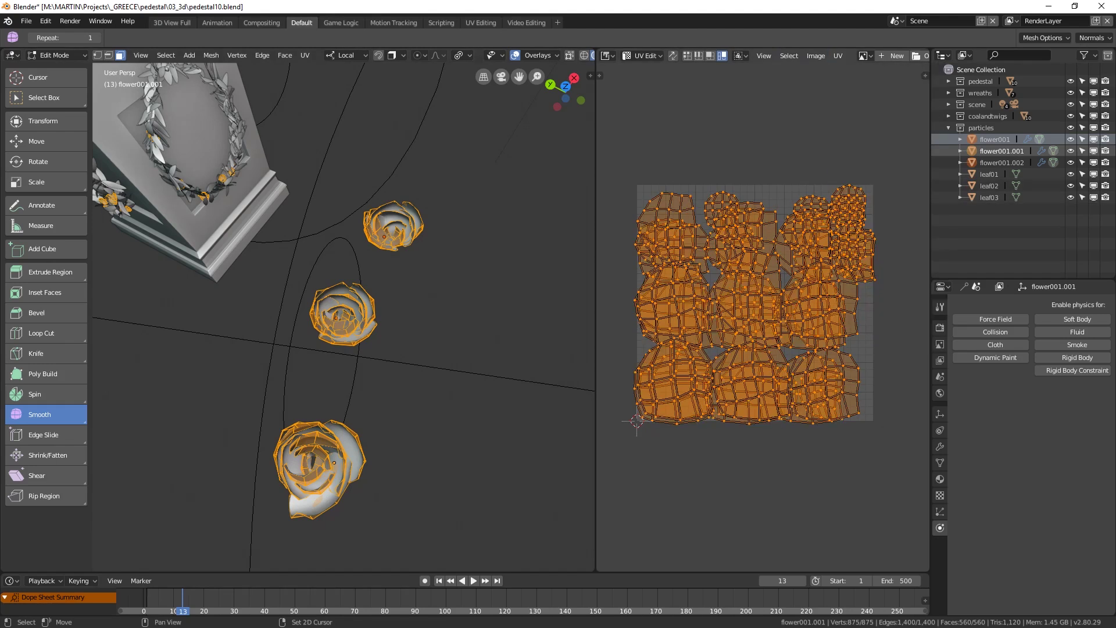
pyautogui.click(838, 55)
pyautogui.click(866, 166)
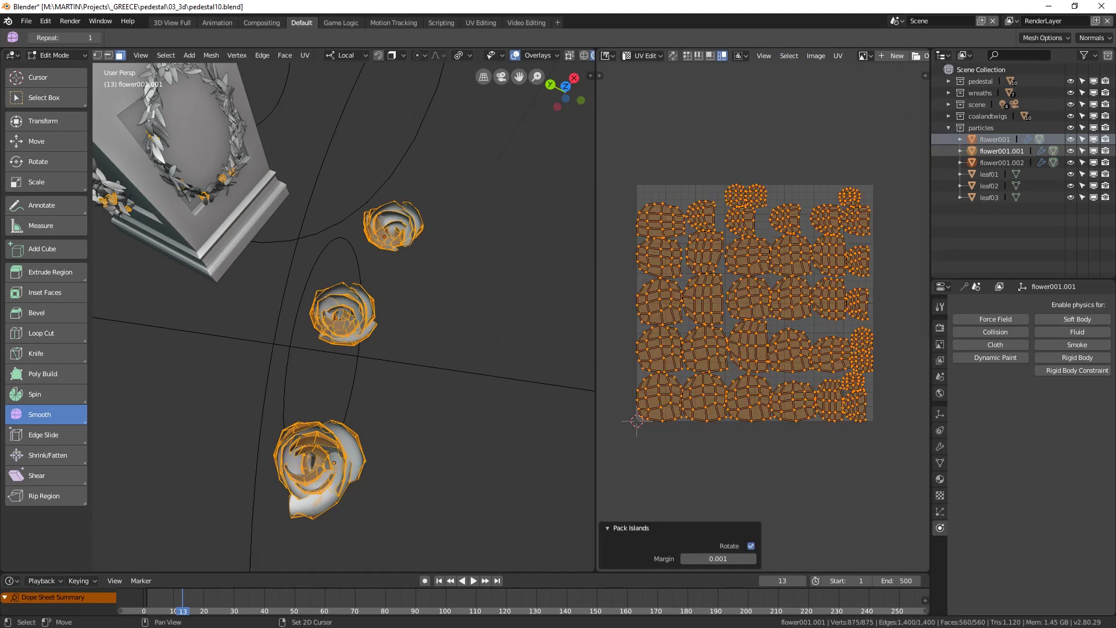
# - Export the flowers' packed UV layout as flowers_uv.png
pyautogui.click(837, 56)
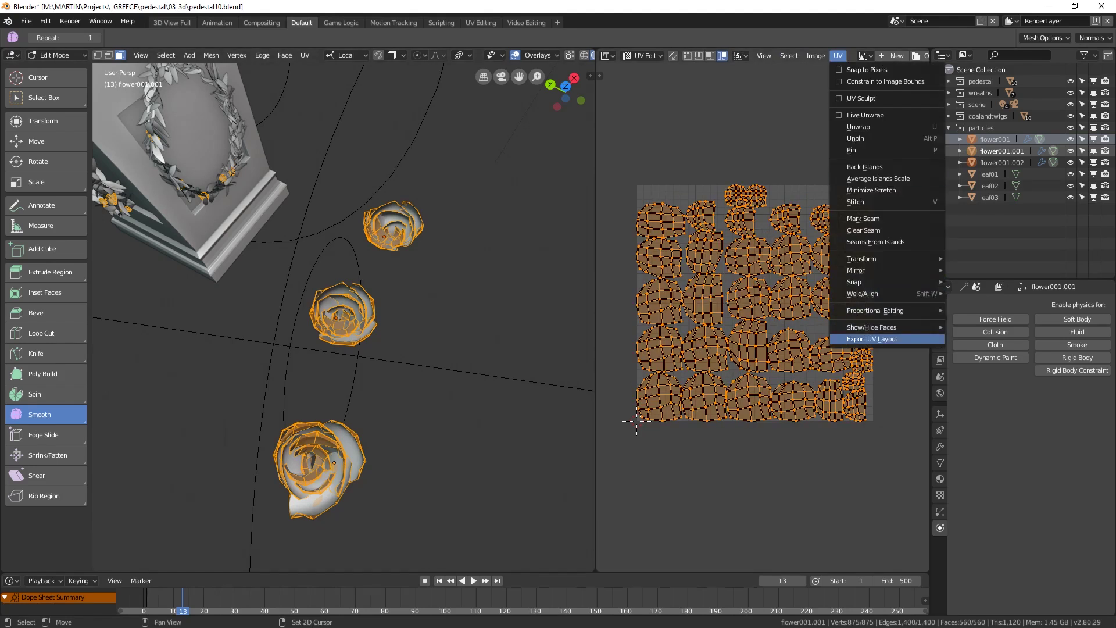
pyautogui.click(872, 339)
pyautogui.press('Return')
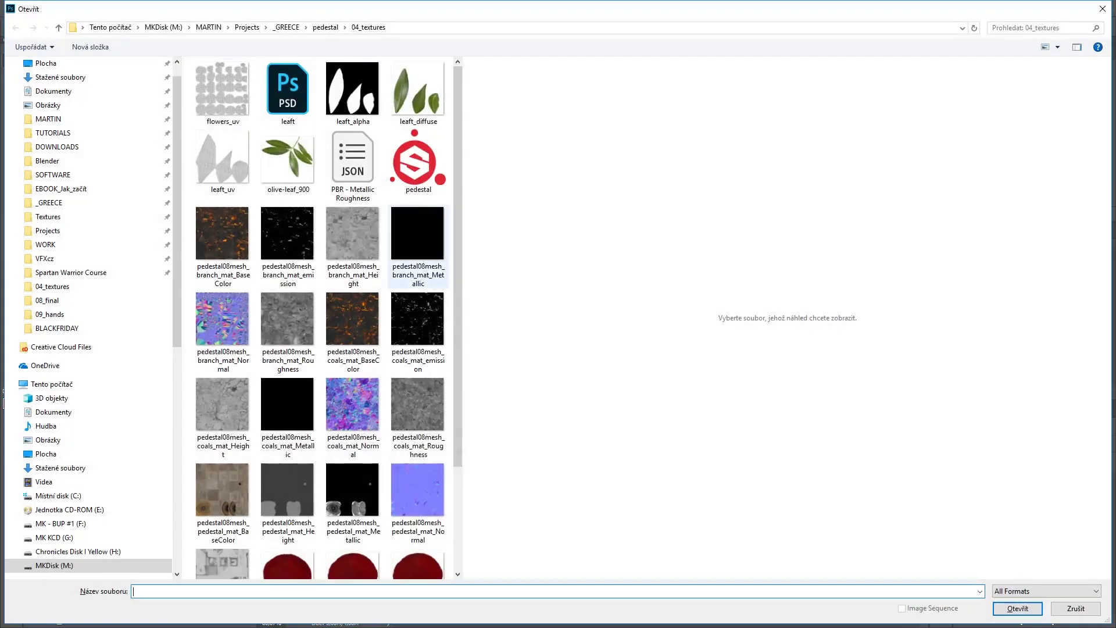
# - In Photoshop, open the petal images TexturesCom_Flowers0195_1_alphamasked_S and TexturesCom_Flowers0195_2_alphamasked_S from 04_textures
pyautogui.scroll(-3, 325, 314)
pyautogui.click(287, 462)
pyautogui.click(352, 457)
pyautogui.click(418, 456)
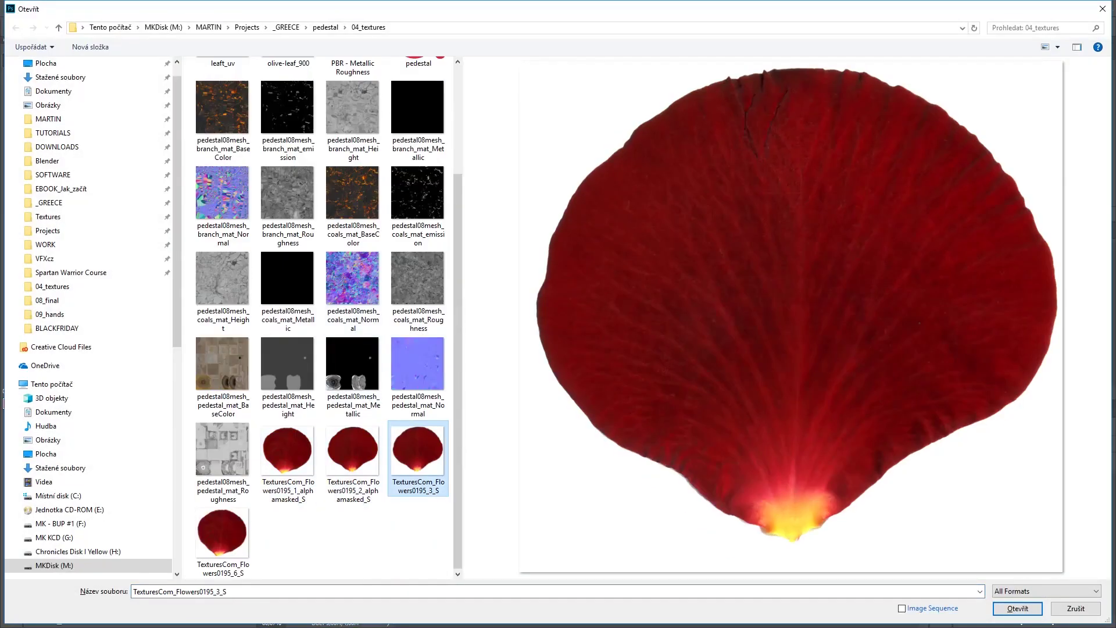
pyautogui.click(223, 538)
pyautogui.click(288, 457)
pyautogui.keyDown('ctrl'); pyautogui.click(352, 456); pyautogui.keyUp('ctrl')
pyautogui.press('Return')
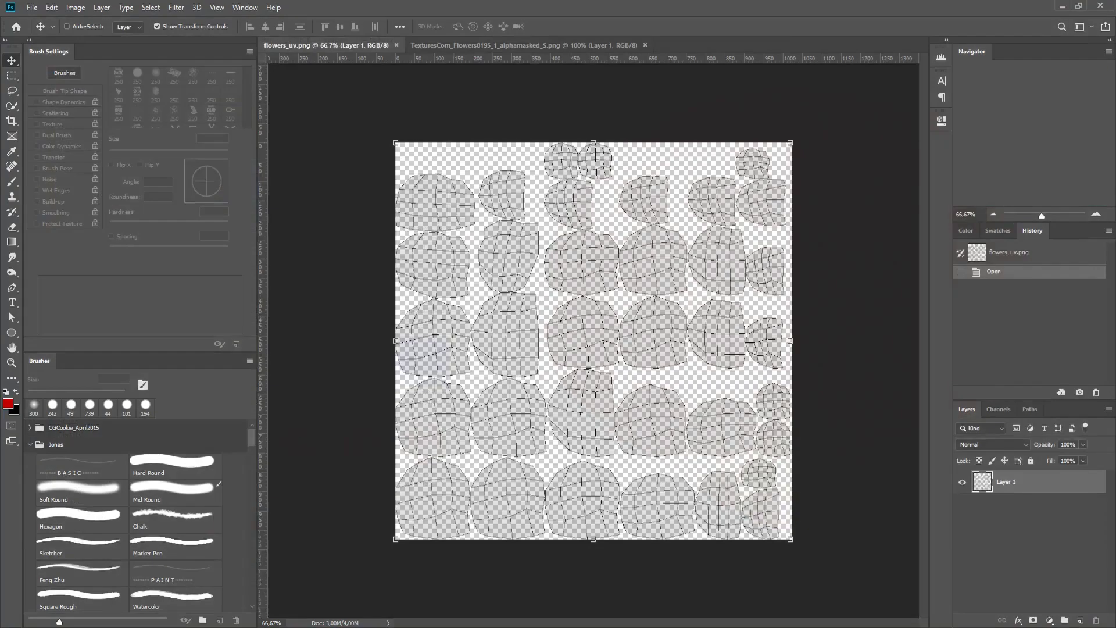
# - Copy both petal images into flowers_uv.png as separate layers above the UV layout
pyautogui.hotkey('ctrl', 'a')
pyautogui.hotkey('ctrl', 'c')
pyautogui.hotkey('ctrl', 'Tab')
pyautogui.hotkey('ctrl', 'v')
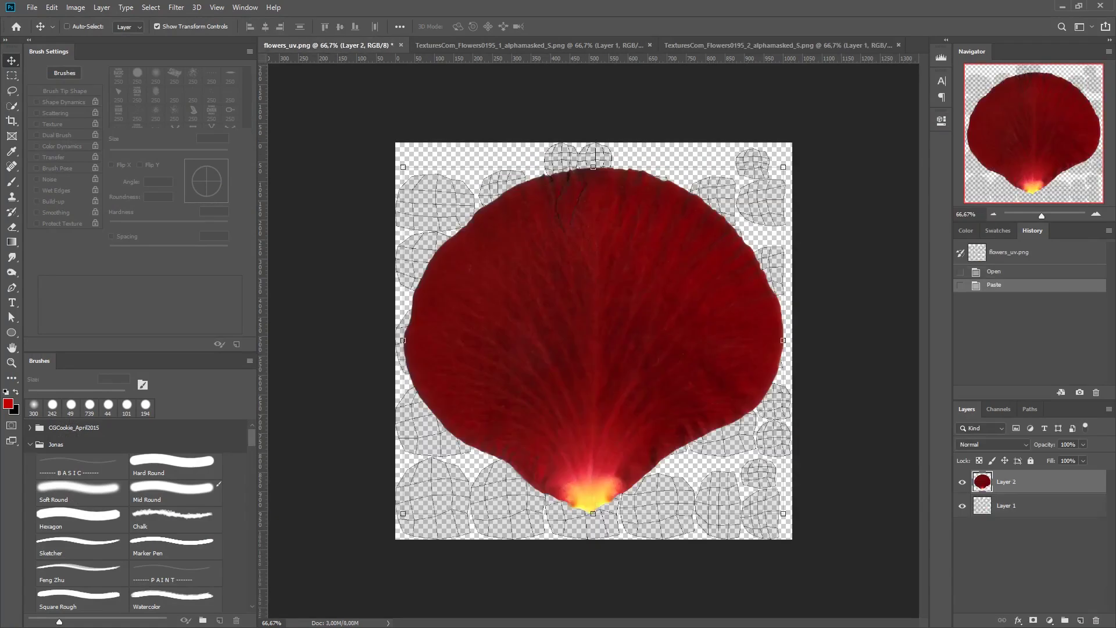
pyautogui.hotkey('ctrl', 'Tab')
pyautogui.hotkey('ctrl', 'a')
pyautogui.hotkey('ctrl', 'c')
pyautogui.hotkey('ctrl', 'w')
pyautogui.hotkey('ctrl', 'v')
# - Hide the upper petal layer, scale Layer 2's petal to about 23%, and place it on the lower-left UV island
pyautogui.click(962, 482)
pyautogui.click(1006, 505)
pyautogui.moveTo(783, 166); pyautogui.dragTo(477, 420)
pyautogui.moveTo(445, 477); pyautogui.dragTo(438, 502)
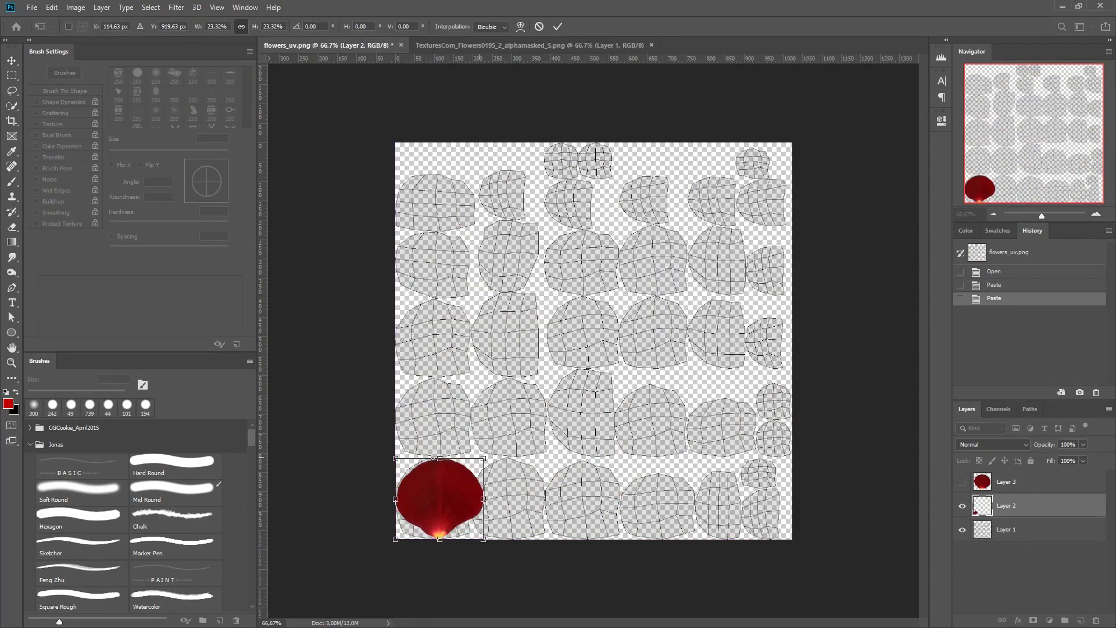
# - Duplicate the scaled petal across alternate UV islands, resizing copies to match the larger and smaller islands
pyautogui.keyDown('alt'); pyautogui.scroll(9, 404, 552); pyautogui.keyUp('alt')
pyautogui.moveTo(515, 408); pyautogui.dragTo(514, 405)
pyautogui.moveTo(572, 342); pyautogui.dragTo(581, 336)
pyautogui.press('Return')
pyautogui.keyDown('alt'); pyautogui.moveTo(517, 375); pyautogui.dragTo(694, 181); pyautogui.keyUp('alt')
pyautogui.keyDown('alt'); pyautogui.scroll(-5, 694, 182); pyautogui.keyUp('alt')
pyautogui.moveTo(694, 181); pyautogui.dragTo(567, 352)
pyautogui.keyDown('alt'); pyautogui.moveTo(572, 378); pyautogui.dragTo(625, 403); pyautogui.keyUp('alt')
pyautogui.keyDown('alt'); pyautogui.moveTo(819, 402); pyautogui.dragTo(715, 535); pyautogui.keyUp('alt')
pyautogui.moveTo(715, 535); pyautogui.dragTo(622, 328)
pyautogui.keyDown('alt'); pyautogui.moveTo(622, 327); pyautogui.dragTo(798, 352); pyautogui.keyUp('alt')
pyautogui.moveTo(839, 307); pyautogui.dragTo(795, 111)
pyautogui.moveTo(796, 111); pyautogui.dragTo(491, 202)
pyautogui.moveTo(755, 201); pyautogui.dragTo(750, 194)
pyautogui.keyDown('alt'); pyautogui.scroll(-2, 639, 320); pyautogui.keyUp('alt')
pyautogui.keyDown('alt'); pyautogui.moveTo(512, 249); pyautogui.dragTo(445, 209); pyautogui.keyUp('alt')
# - Paste the second petal image into flowers_uv.png and scale it down to UV island size
pyautogui.click(554, 44)
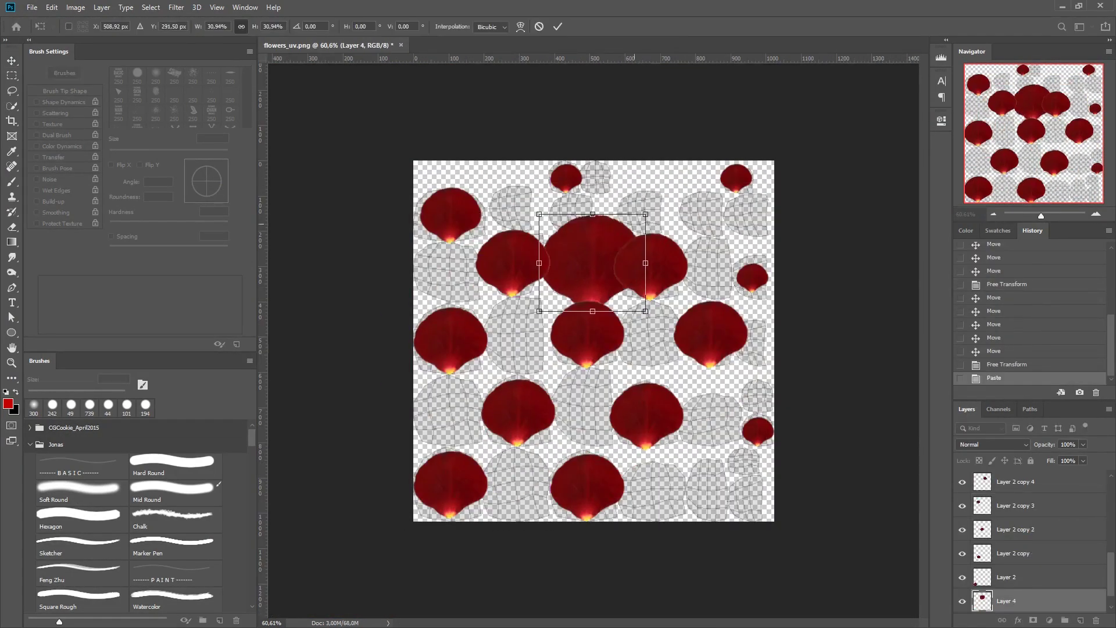
pyautogui.moveTo(634, 224); pyautogui.dragTo(616, 239)
pyautogui.press('Return')
# - Duplicate the petals onto the remaining uncovered UV islands
pyautogui.rightClick(591, 261)
pyautogui.click(610, 279)
pyautogui.keyDown('alt'); pyautogui.moveTo(596, 414); pyautogui.dragTo(465, 411); pyautogui.keyUp('alt')
pyautogui.press('Return')
pyautogui.keyDown('alt'); pyautogui.moveTo(460, 277); pyautogui.dragTo(538, 187); pyautogui.keyUp('alt')
pyautogui.rightClick(603, 272)
pyautogui.keyDown('alt'); pyautogui.moveTo(516, 206); pyautogui.dragTo(575, 214); pyautogui.keyUp('alt')
pyautogui.keyDown('alt'); pyautogui.moveTo(575, 215); pyautogui.dragTo(754, 340); pyautogui.keyUp('alt')
pyautogui.keyDown('ctrl'); pyautogui.click(746, 277); pyautogui.keyUp('ctrl')
pyautogui.keyDown('alt'); pyautogui.moveTo(746, 277); pyautogui.dragTo(758, 395); pyautogui.keyUp('alt')
# - Warp the petal on the lower-left UV island to follow the island's outline
pyautogui.keyDown('ctrl'); pyautogui.click(451, 483); pyautogui.keyUp('ctrl')
pyautogui.keyDown('alt'); pyautogui.scroll(5, 450, 494); pyautogui.keyUp('alt')
pyautogui.moveTo(511, 308); pyautogui.dragTo(516, 332)
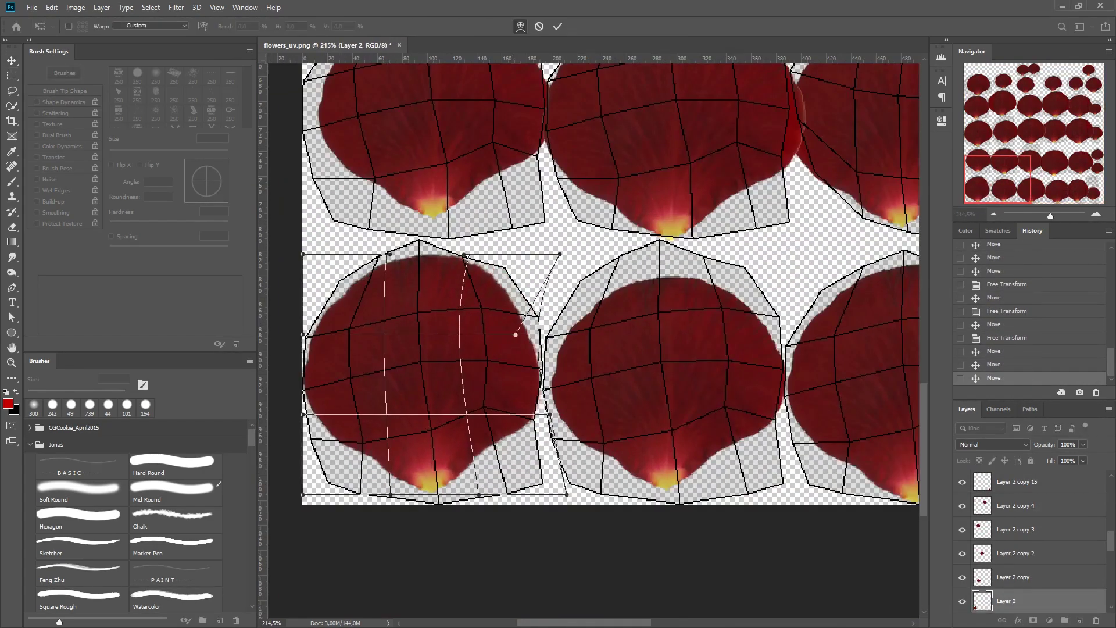
pyautogui.press('Return')
# - Adjust the neighbouring petals in the bottom row to fit their UV islands
pyautogui.rightClick(617, 338)
pyautogui.click(635, 354)
pyautogui.rightClick(603, 299)
pyautogui.click(639, 316)
pyautogui.moveTo(638, 316); pyautogui.dragTo(619, 316)
pyautogui.press('Return')
# - Narrow the bottom row's slim petal to about 71% width and fit the small petals near the canvas's right edge to their islands
pyautogui.moveTo(755, 290); pyautogui.dragTo(572, 268)
pyautogui.moveTo(671, 274); pyautogui.dragTo(645, 273)
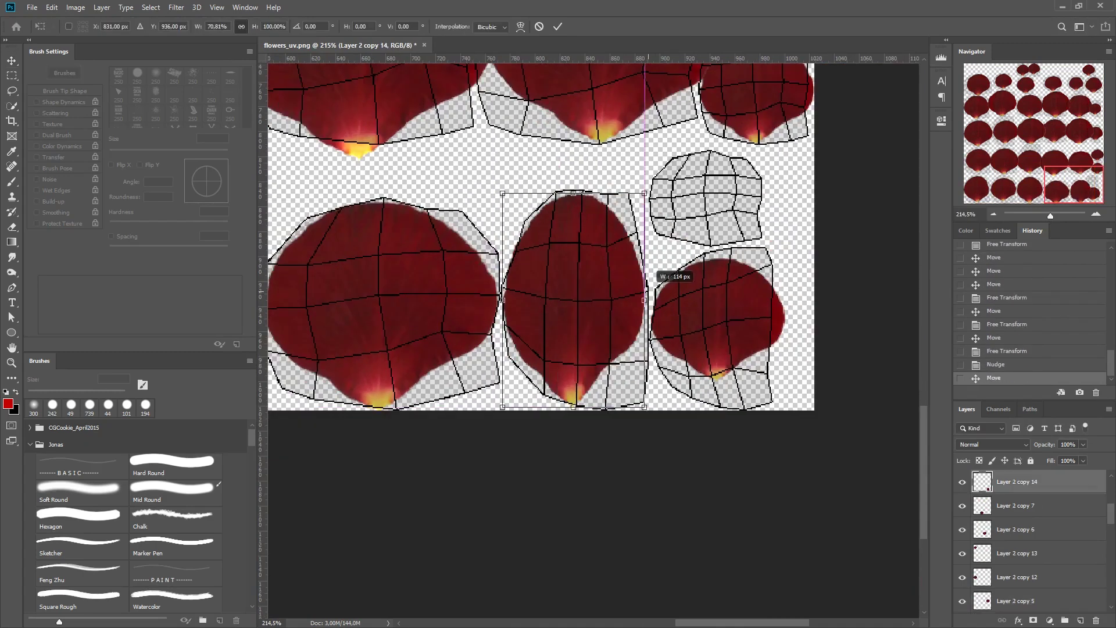
pyautogui.press('Return')
pyautogui.moveTo(727, 273); pyautogui.dragTo(632, 271)
pyautogui.rightClick(674, 141)
pyautogui.click(697, 147)
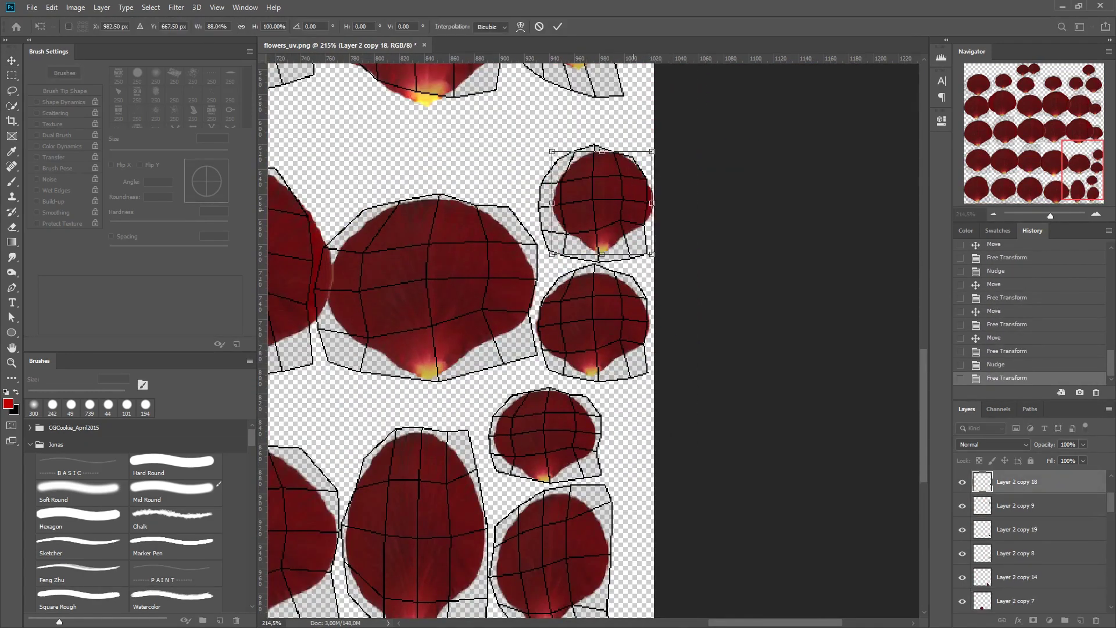
pyautogui.scroll(5, 593, 337)
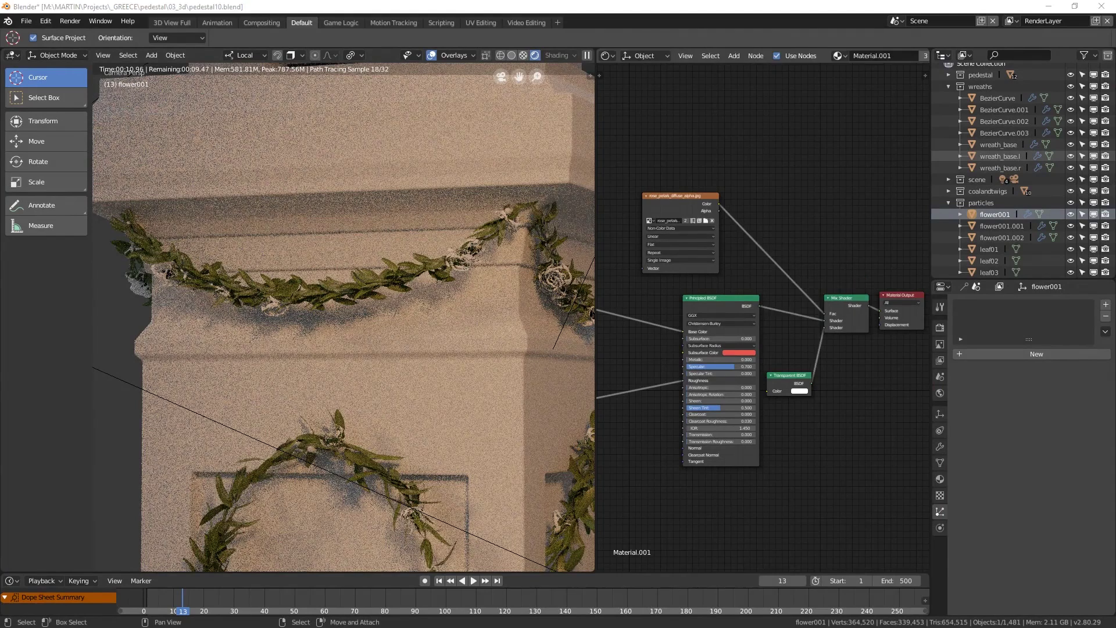
# - In Blender, rearrange Material.001's Mix Shader, petal alpha texture and Transparent BSDF nodes into a tidier layout
pyautogui.moveTo(842, 303); pyautogui.dragTo(833, 282)
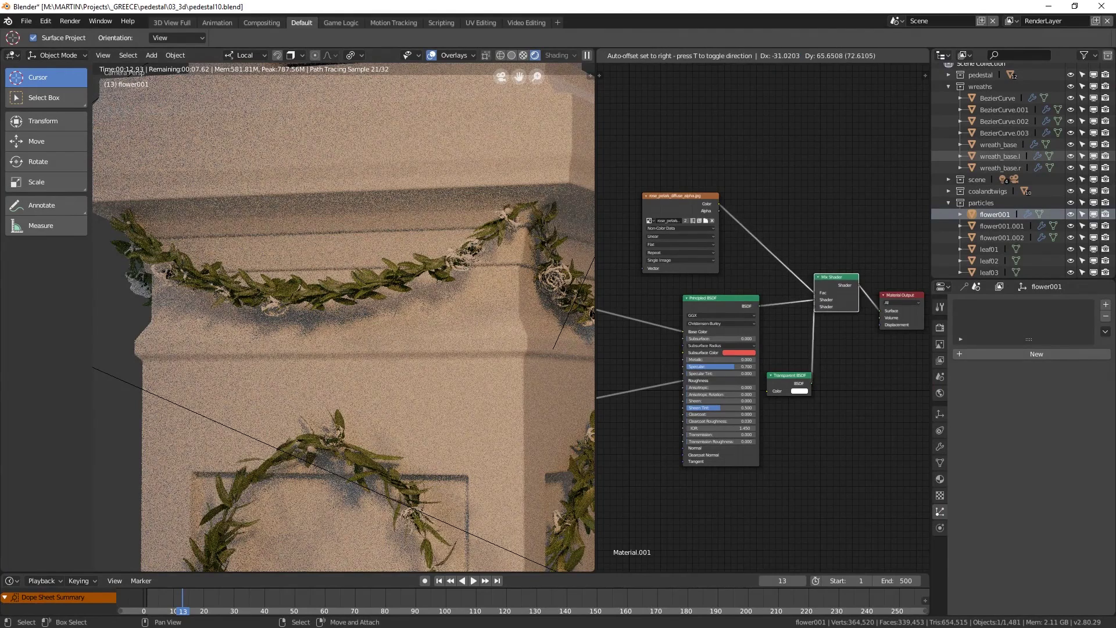
pyautogui.moveTo(680, 196); pyautogui.dragTo(722, 157)
pyautogui.moveTo(789, 375); pyautogui.dragTo(795, 335)
# - Limit the rendered viewport preview to a render region around the leaf garland for a close-up
pyautogui.scroll(1, 344, 317)
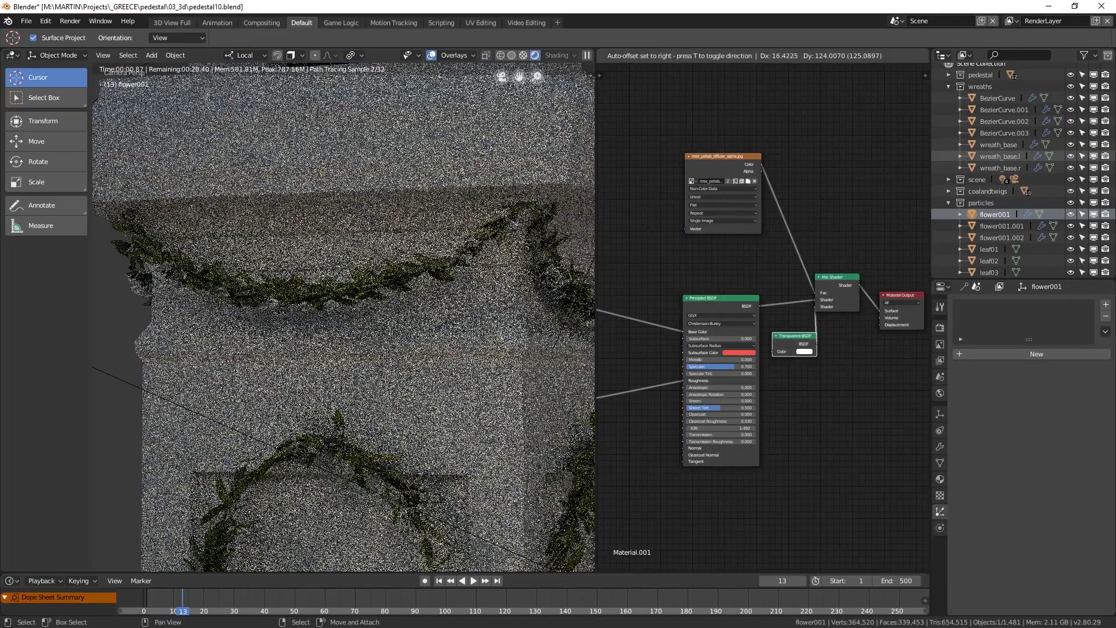
pyautogui.scroll(3, 344, 317)
pyautogui.hotkey('ctrl', 'b')
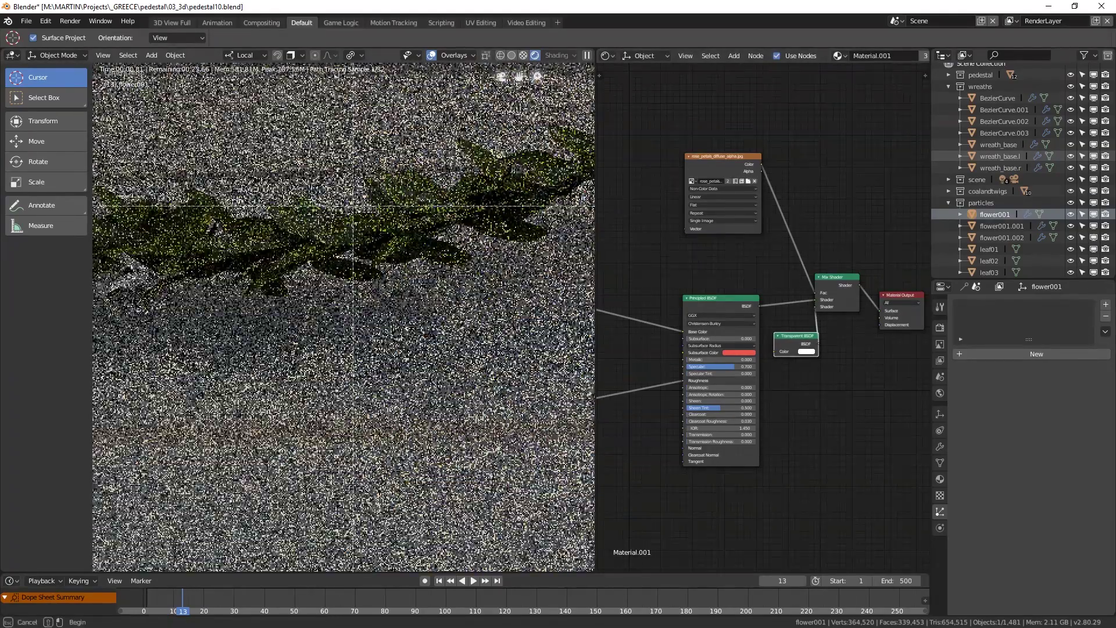
pyautogui.moveTo(202, 152); pyautogui.dragTo(594, 375)
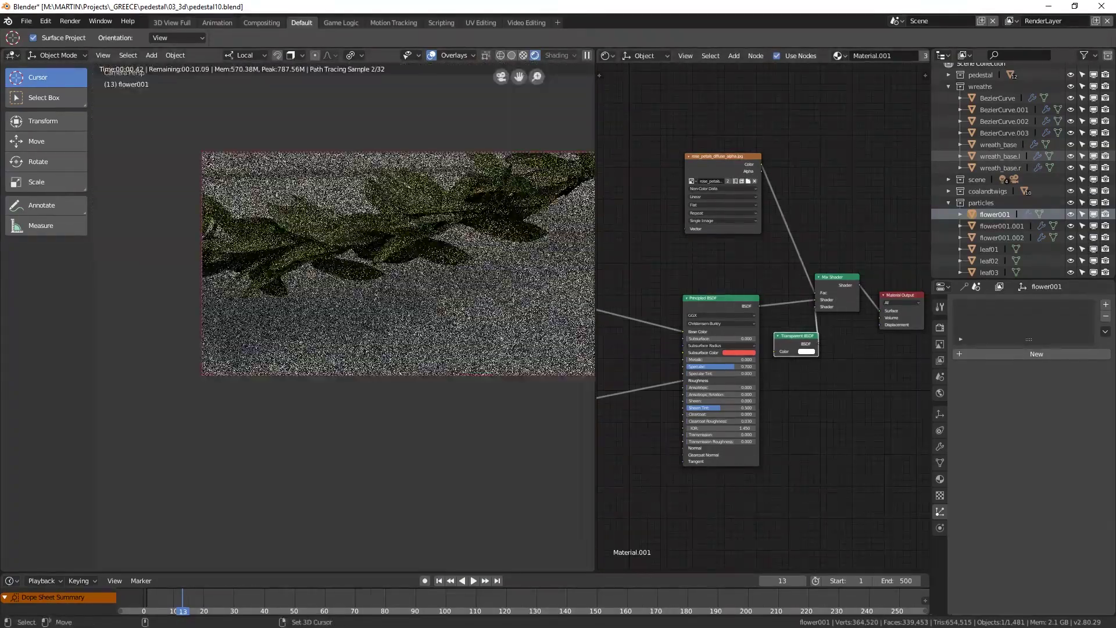
pyautogui.scroll(-1, 343, 317)
pyautogui.hotkey('ctrl', 'b')
pyautogui.moveTo(267, 197); pyautogui.dragTo(594, 393)
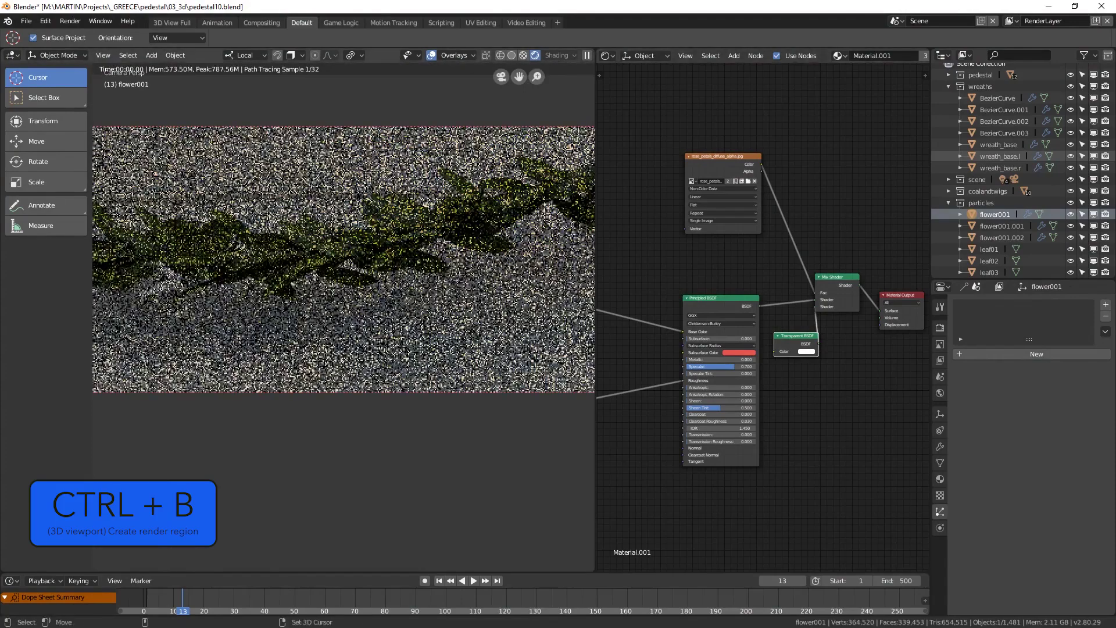
pyautogui.keyDown('shift'); pyautogui.moveTo(344, 301); pyautogui.dragTo(516, 318, button='middle'); pyautogui.keyUp('shift')
pyautogui.scroll(4, 343, 318)
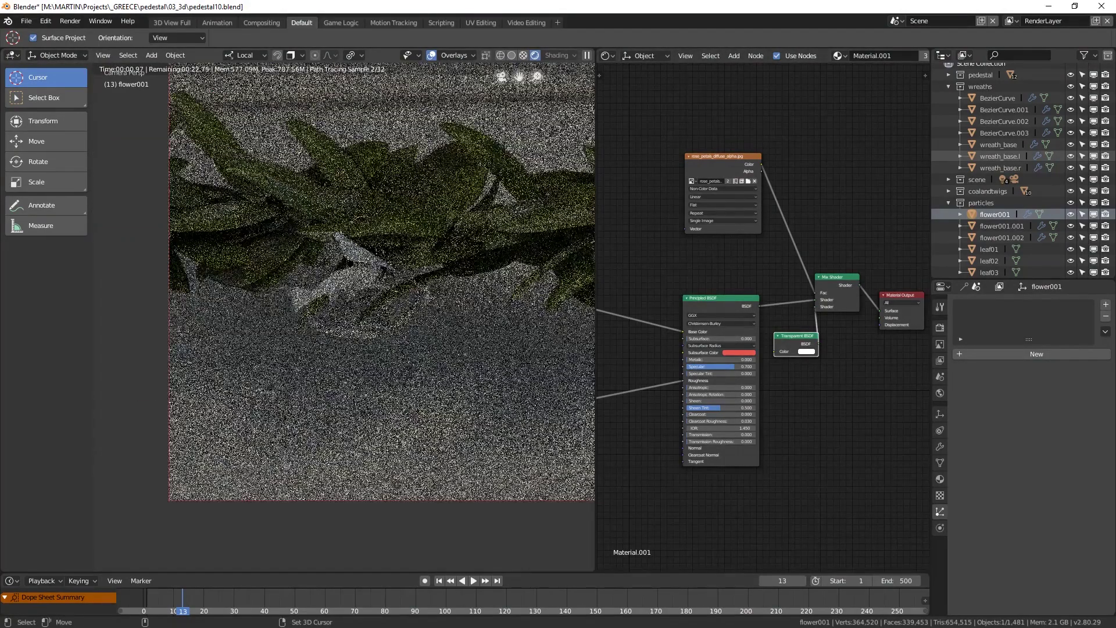
# - Redraw the render region to cover the flower and surrounding leaves in the close-up camera view
pyautogui.hotkey('ctrl', 'b')
pyautogui.moveTo(93, 152); pyautogui.dragTo(518, 395)
pyautogui.scroll(2, 518, 394)
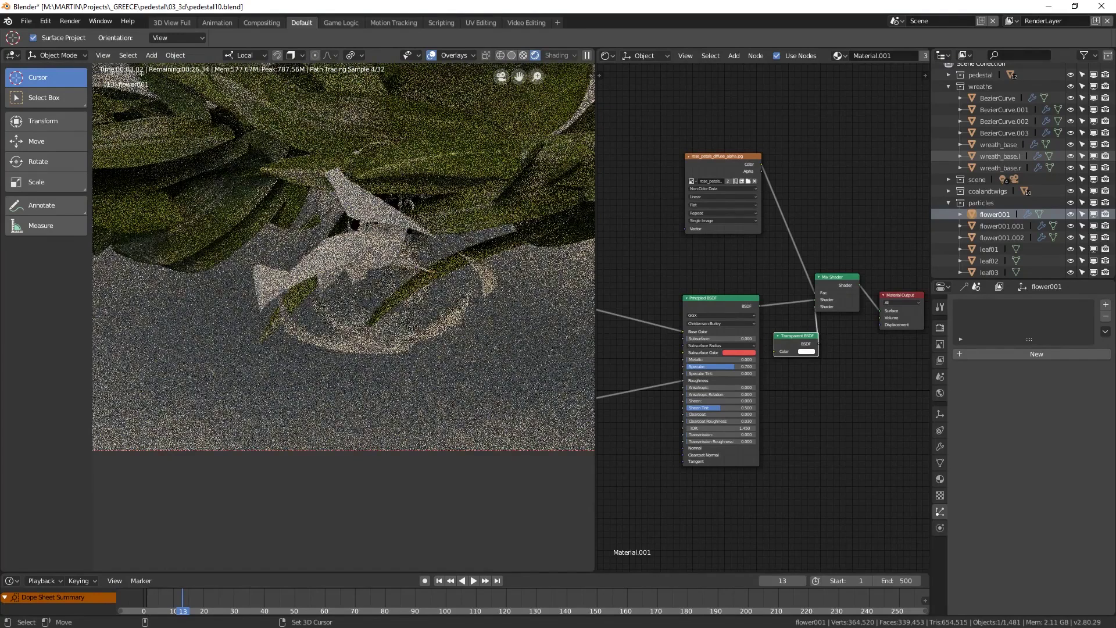
# - Swap the Mix Shader's inputs so Transparent BSDF feeds the first shader socket and Principled BSDF the second
pyautogui.scroll(2, 762, 317)
pyautogui.scroll(2, 926, 288)
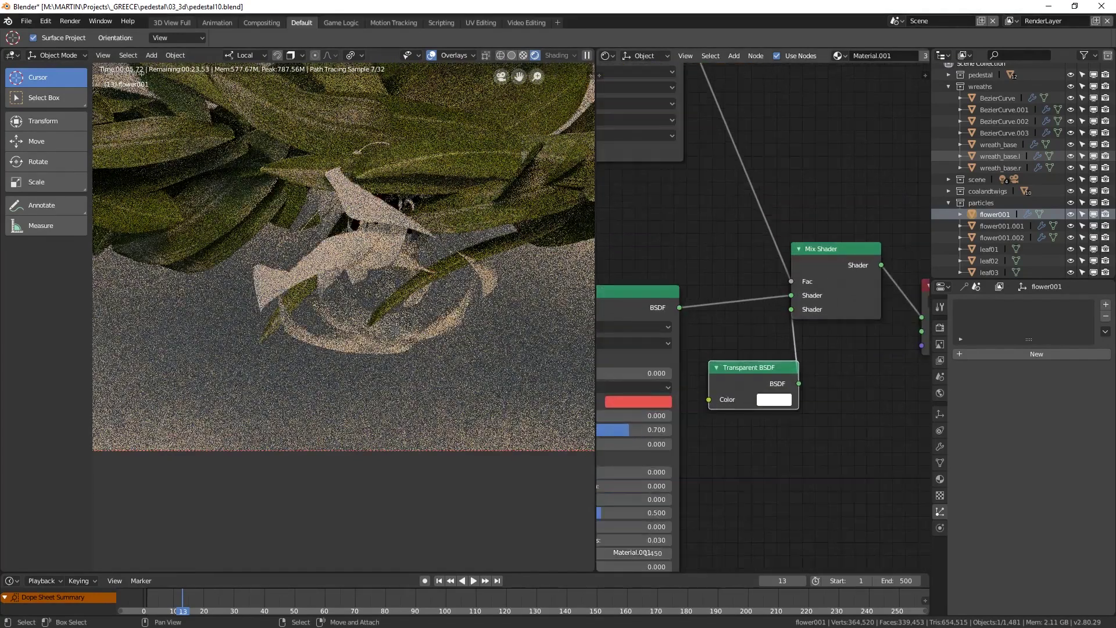
pyautogui.moveTo(797, 291); pyautogui.dragTo(799, 306)
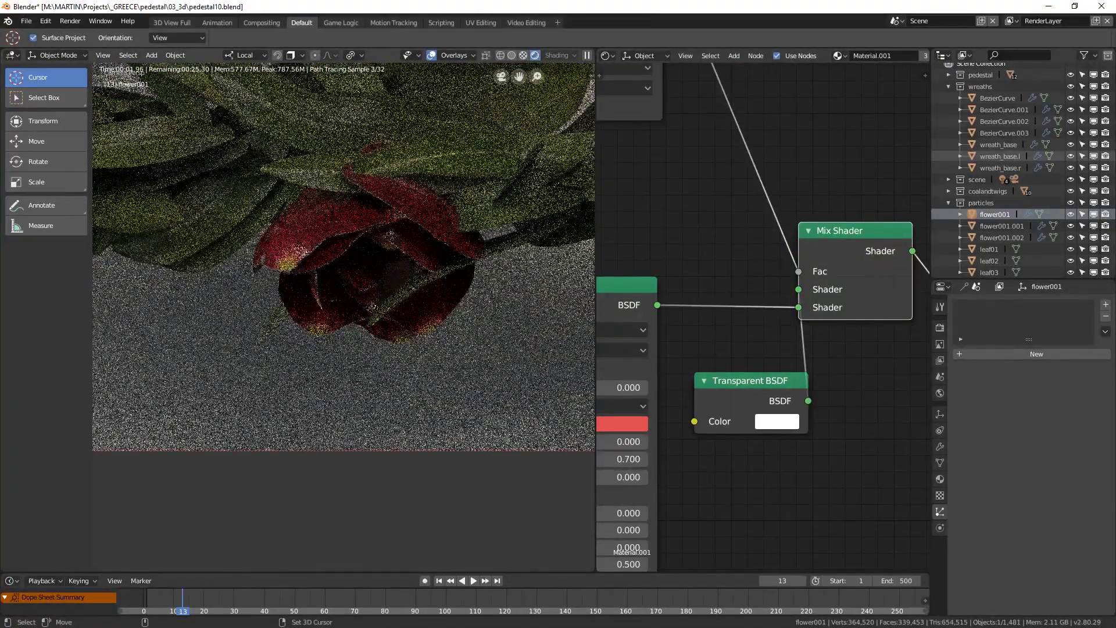
# - Extend the render region to the whole camera frame and preview the pedestal's garland and wreath up close
pyautogui.scroll(-3, 343, 274)
pyautogui.scroll(-10, 343, 302)
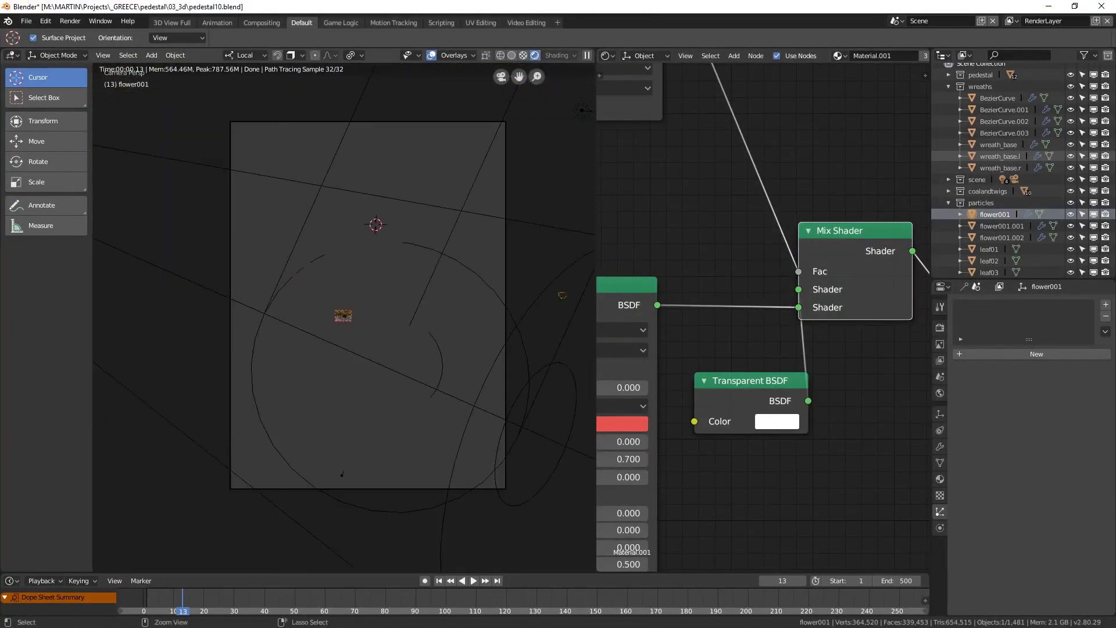
pyautogui.hotkey('ctrl', 'b')
pyautogui.moveTo(179, 92); pyautogui.dragTo(537, 512)
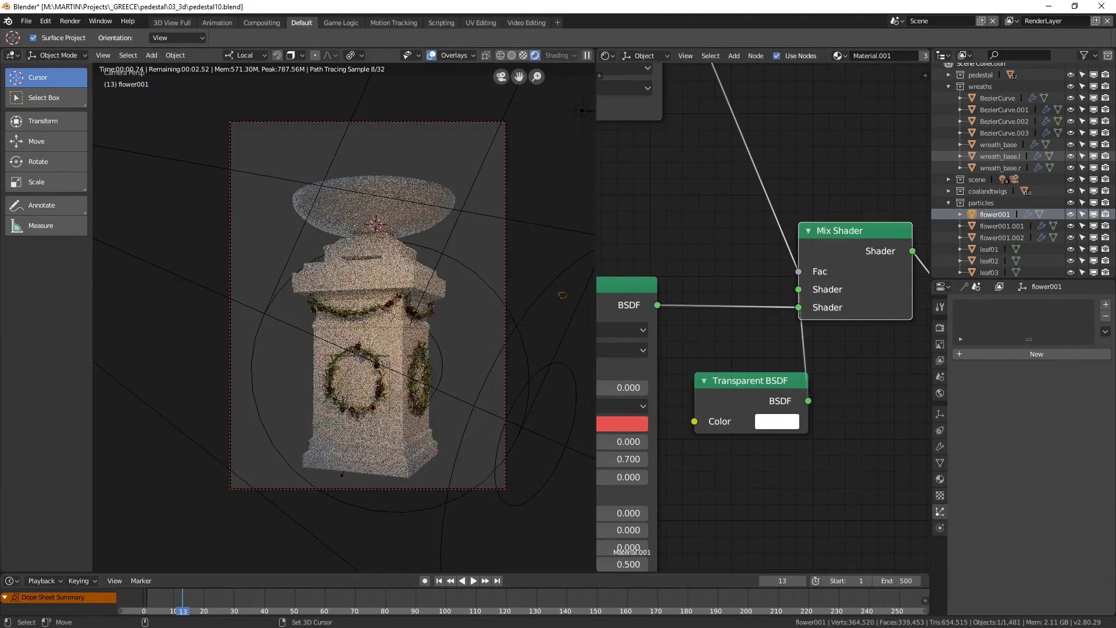
pyautogui.scroll(5, 398, 451)
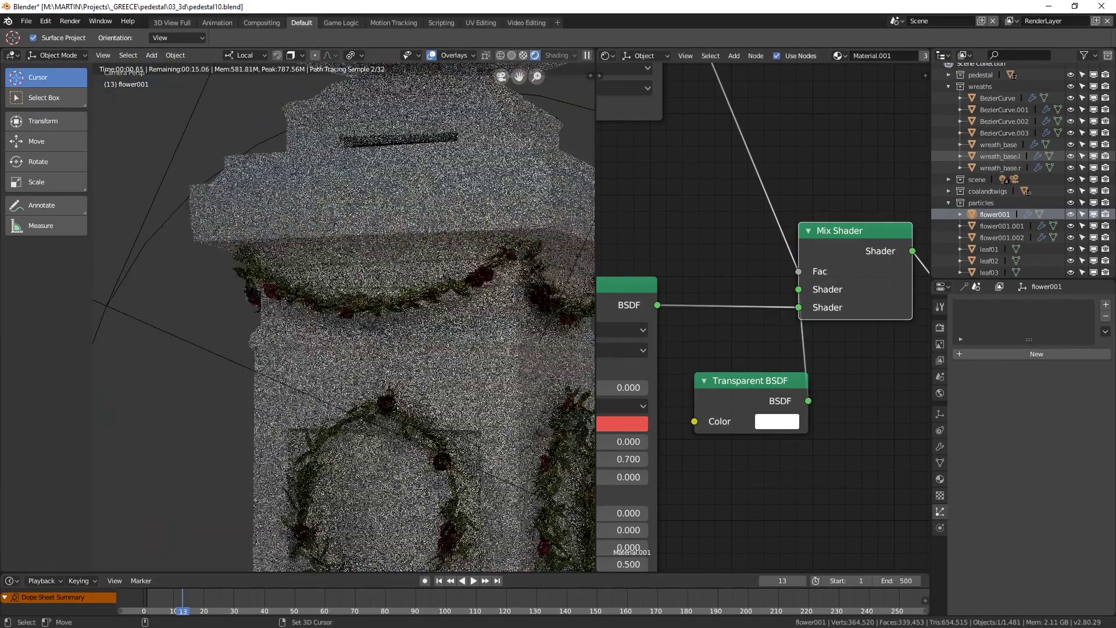
pyautogui.scroll(2, 398, 451)
# - Move the rose_petals_diffuse.jpg texture node that feeds Base Color closer to the Principled BSDF
pyautogui.moveTo(616, 325); pyautogui.dragTo(923, 324, button='middle')
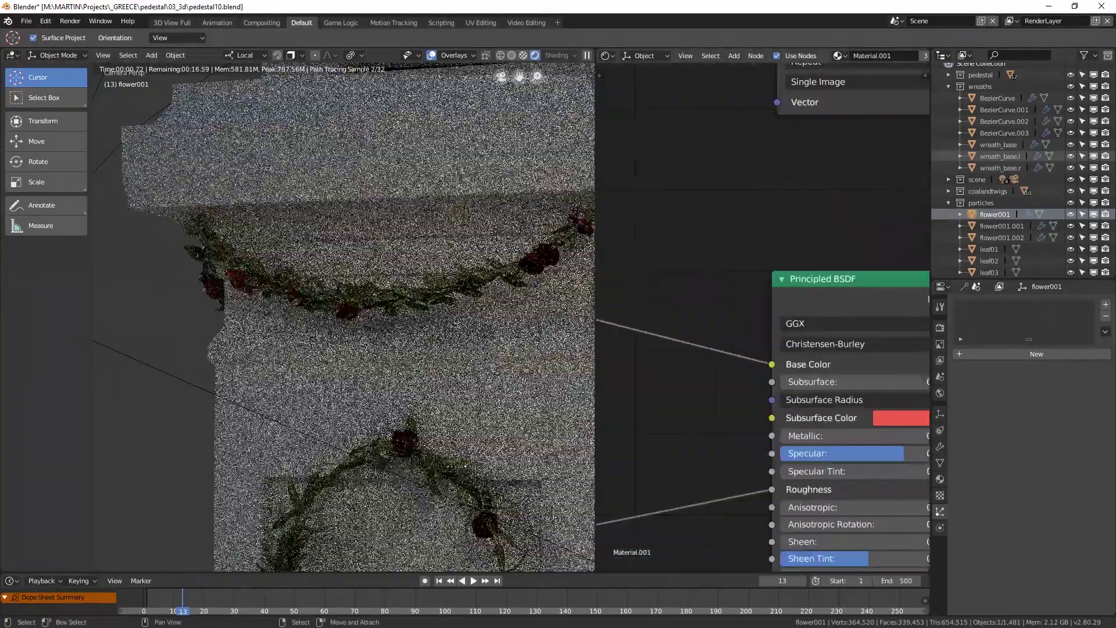
pyautogui.moveTo(698, 326); pyautogui.dragTo(868, 353, button='middle')
pyautogui.scroll(-5, 764, 318)
pyautogui.scroll(-3, 763, 318)
pyautogui.moveTo(813, 317)
pyautogui.mouseDown(button='middle')
pyautogui.moveTo(683, 307)
pyautogui.moveTo(809, 323)
pyautogui.mouseUp(button='middle')
pyautogui.scroll(5, 763, 309)
pyautogui.moveTo(624, 314); pyautogui.dragTo(731, 304)
pyautogui.scroll(3, 763, 318)
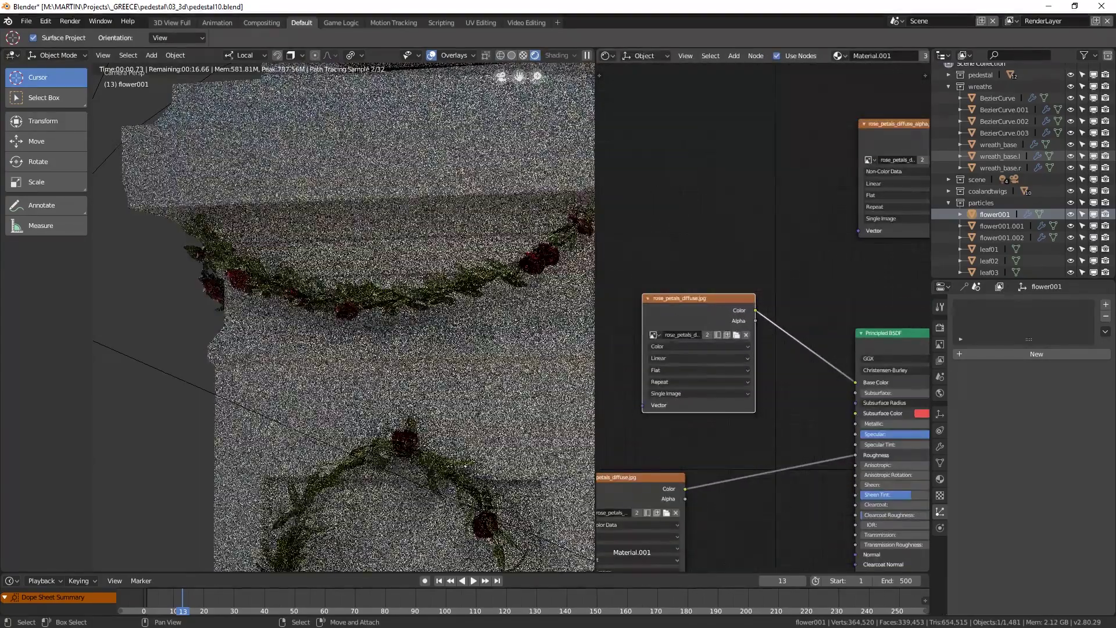
# - Insert a Hue/Saturation node between the rose_petals_diffuse.jpg color output and the Principled BSDF's Base Color
pyautogui.hotkey('shift', 'a')
pyautogui.click(791, 351)
pyautogui.write('hue')
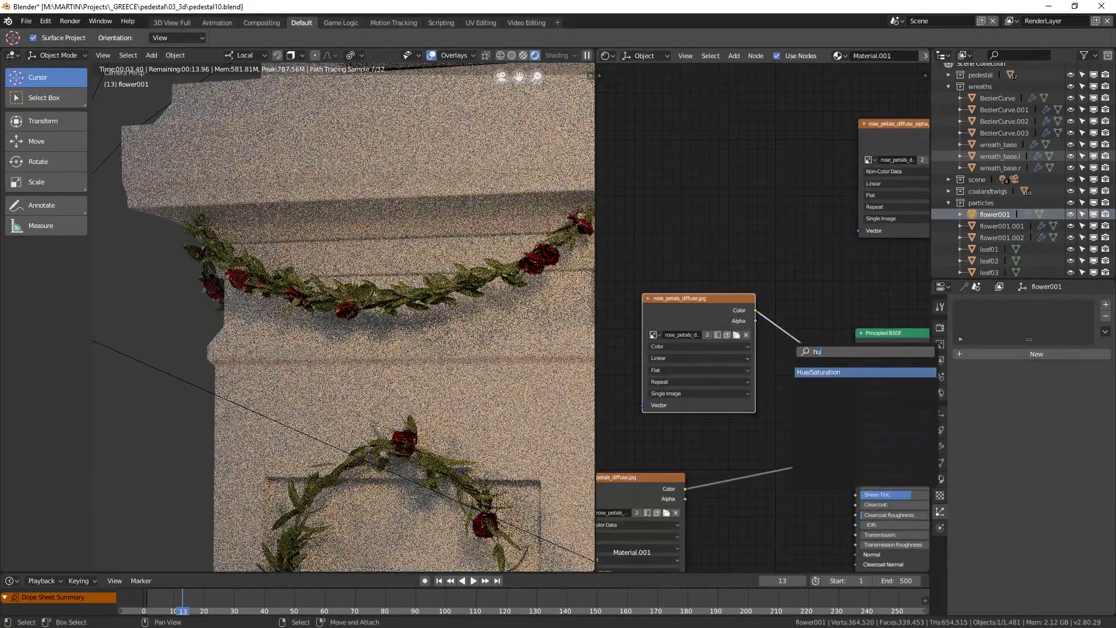
pyautogui.press('Return')
pyautogui.click(798, 332)
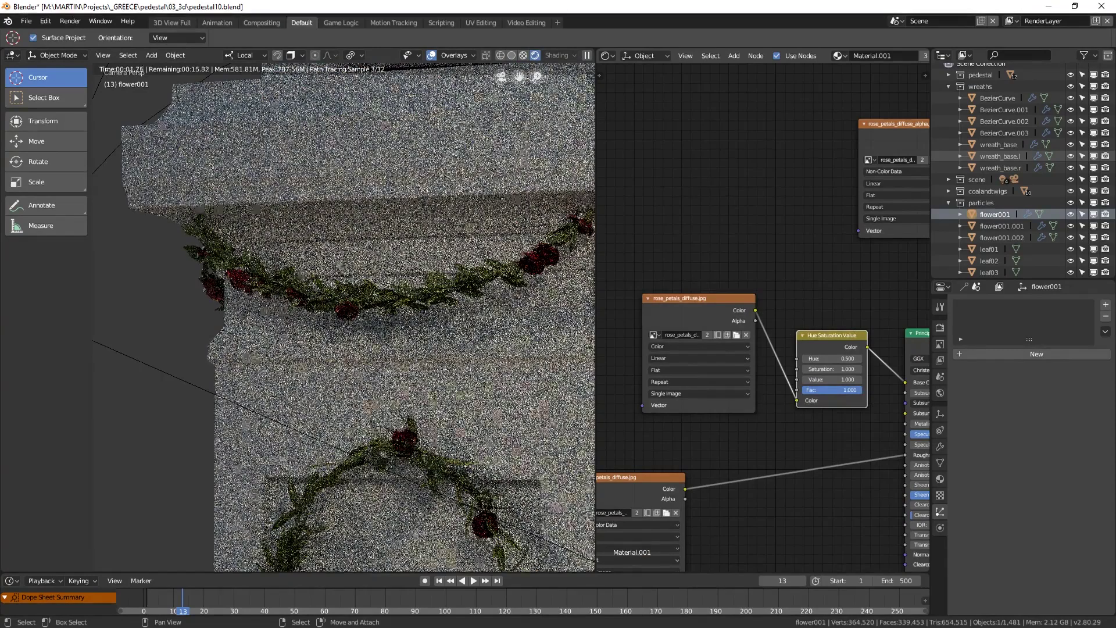
# - Set the Hue Saturation Value node's hue to 0.45
pyautogui.scroll(2, 762, 372)
pyautogui.scroll(3, 871, 361)
pyautogui.moveTo(871, 361); pyautogui.dragTo(790, 337, button='middle')
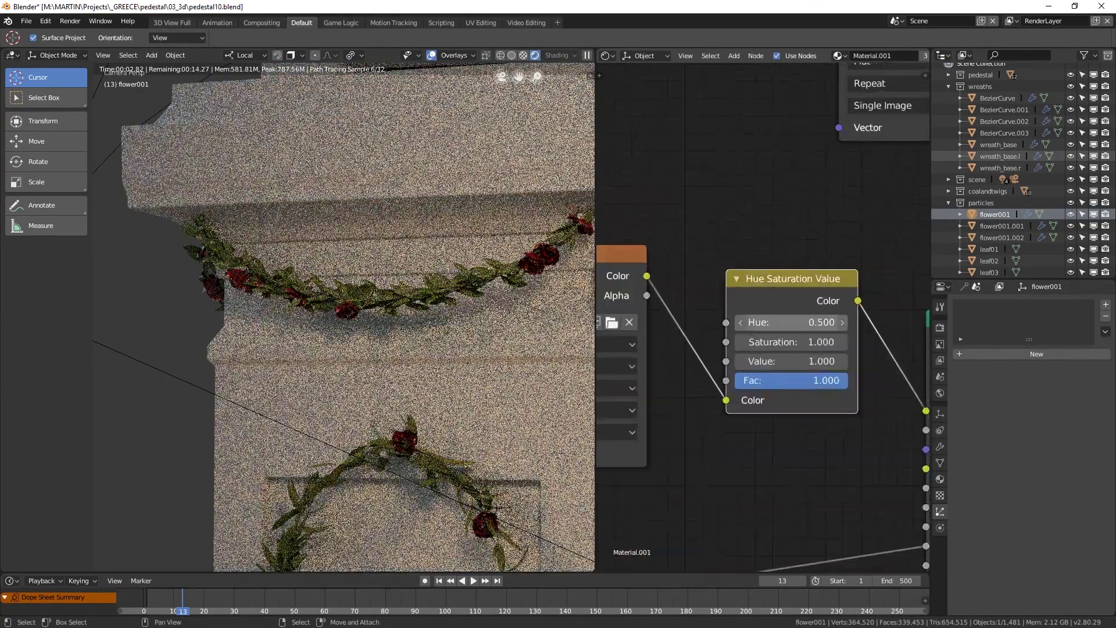
pyautogui.click(790, 342)
pyautogui.click(790, 322)
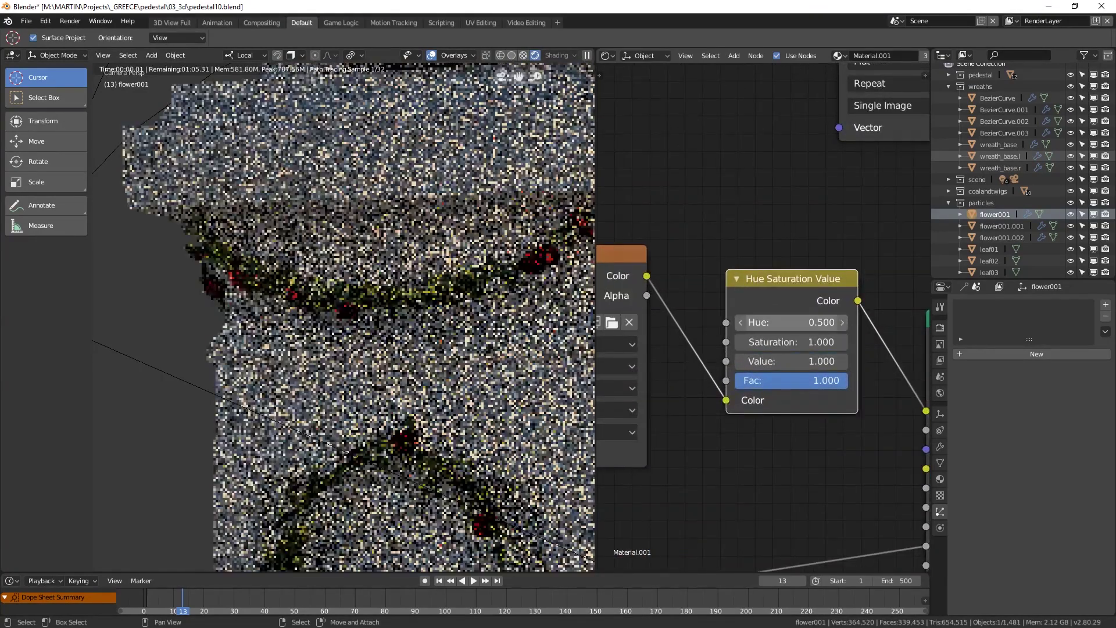
pyautogui.click(791, 322)
pyautogui.write('.')
pyautogui.write('.45')
pyautogui.press('Return')
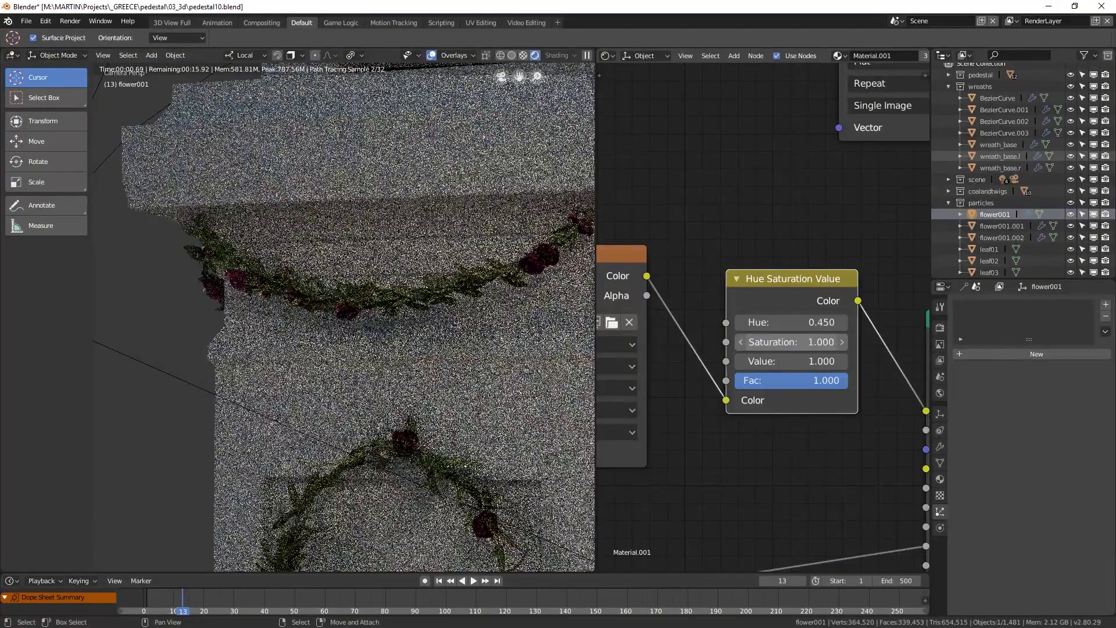
# - Set both the saturation and the value of the Hue Saturation Value node to 1.2
pyautogui.click(791, 341)
pyautogui.write('1.0')
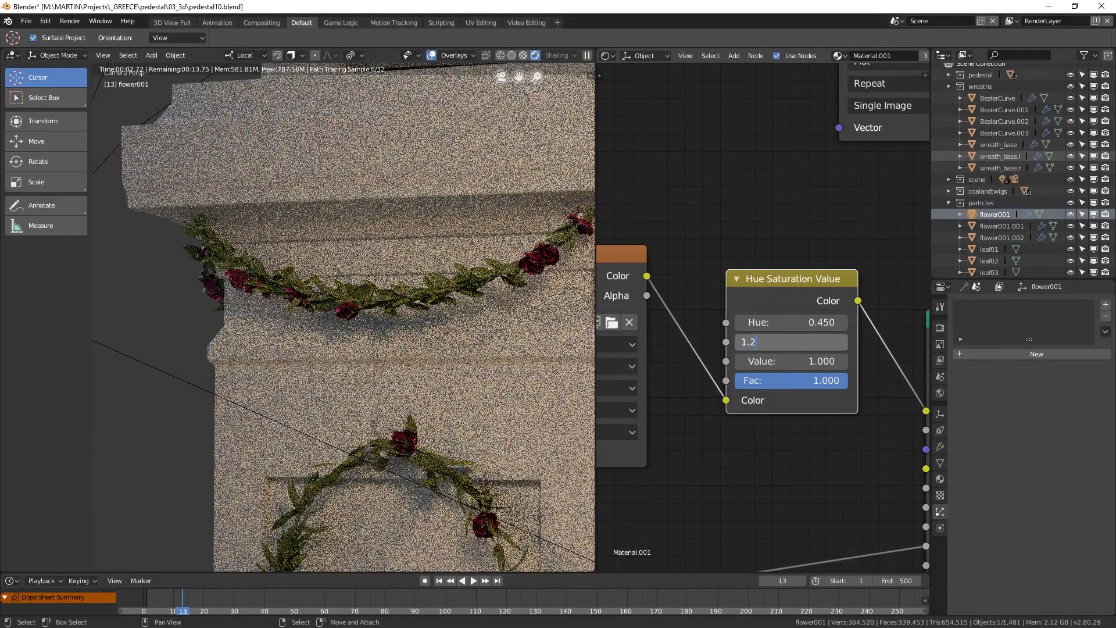
pyautogui.press('Return')
pyautogui.click(794, 361)
pyautogui.write('1.0')
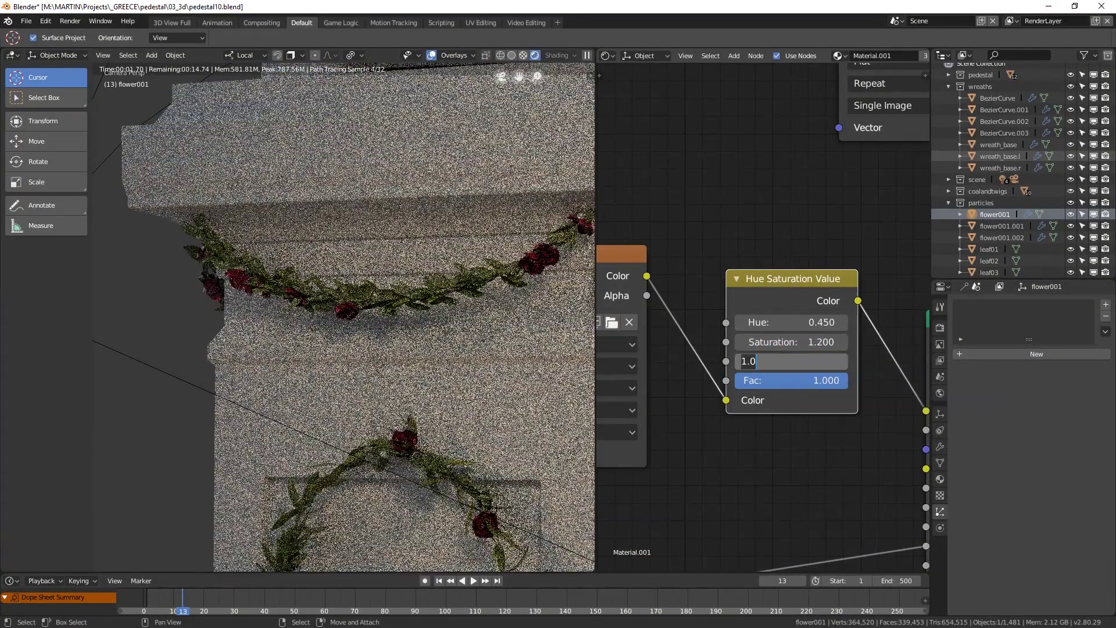
pyautogui.press('BackSpace')
pyautogui.write('2')
pyautogui.press('Return')
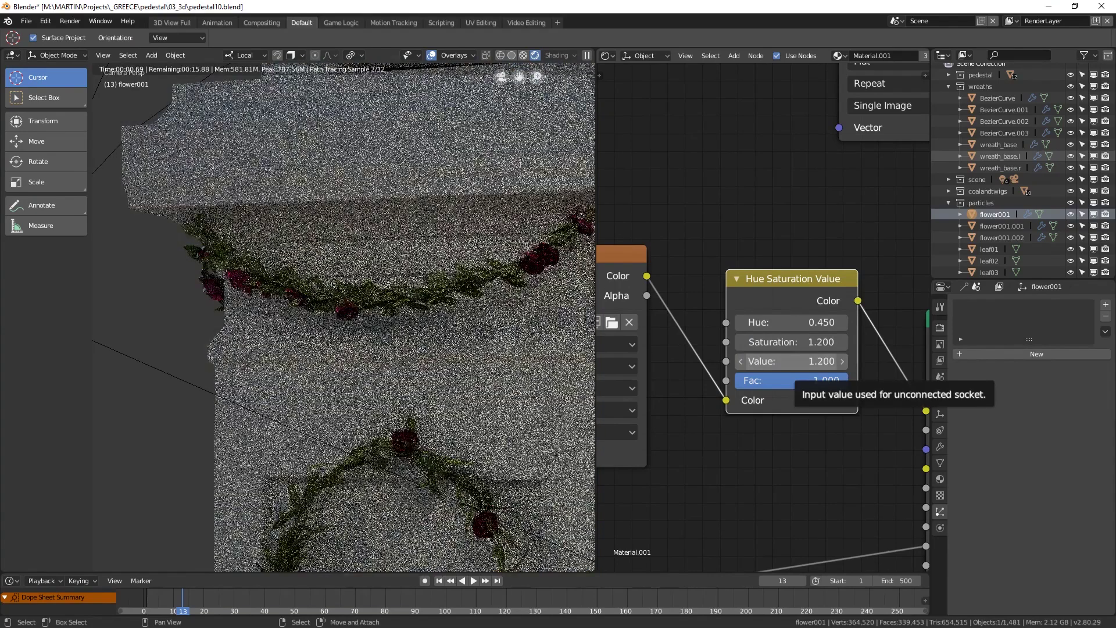
# - Shift the rose petals' color further by setting the Hue Saturation Value node's hue to 0.42
pyautogui.click(791, 322)
pyautogui.write('.42')
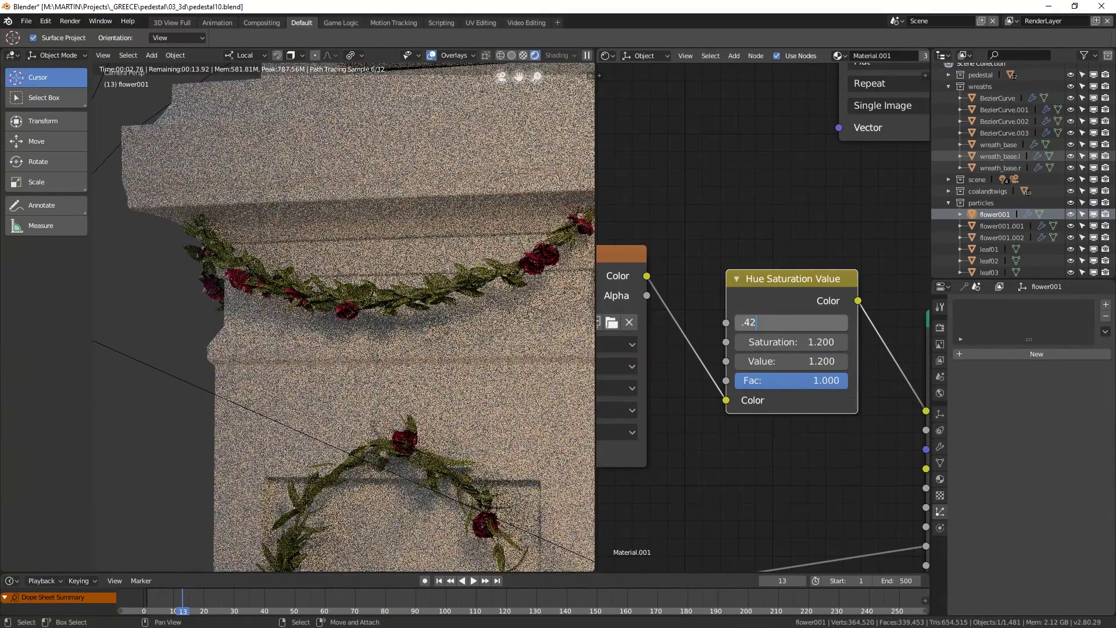
pyautogui.press('Return')
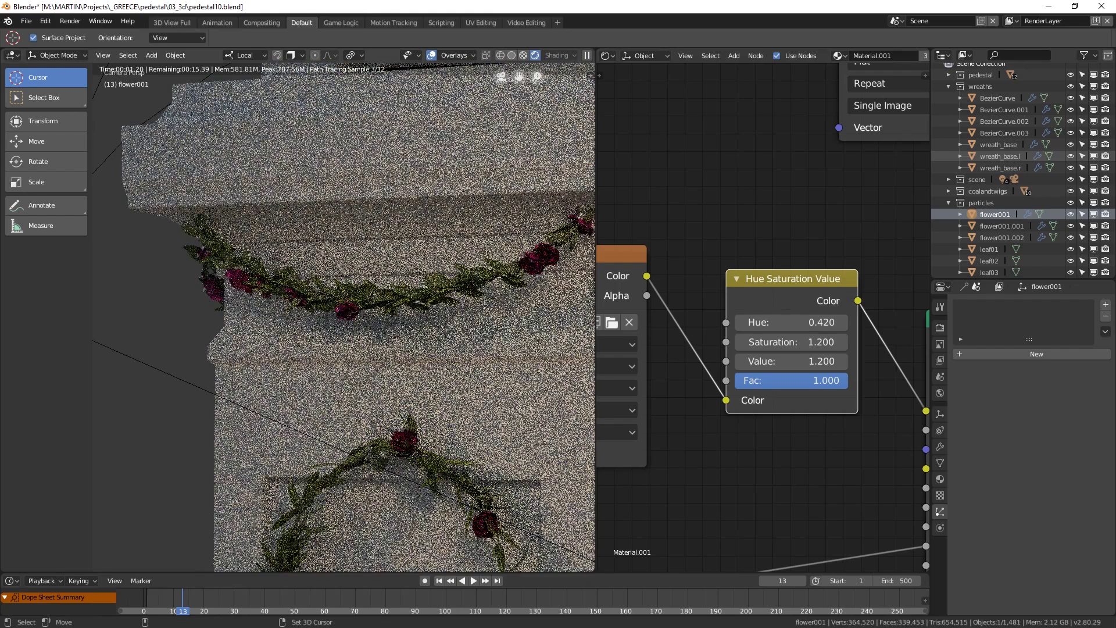